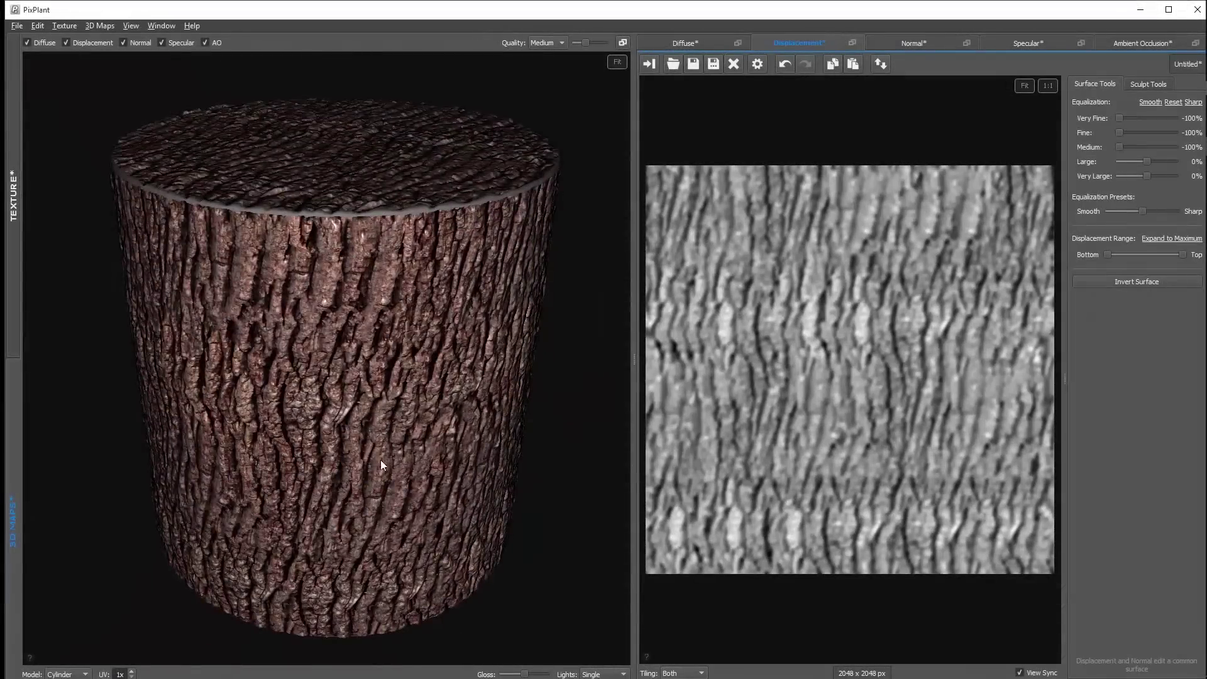
- Raise the Medium and Fine equalization detail of the bark displacement
mouse_move(380, 459)
mouse_down()
mouse_move(468, 258)
mouse_move(463, 215)
mouse_move(194, 237)
mouse_move(111, 480)
mouse_move(229, 578)
mouse_move(547, 555)
mouse_move(521, 540)
mouse_move(164, 527)
mouse_move(25, 478)
mouse_move(352, 352)
mouse_move(525, 478)
mouse_move(614, 342)
mouse_move(526, 403)
mouse_up()
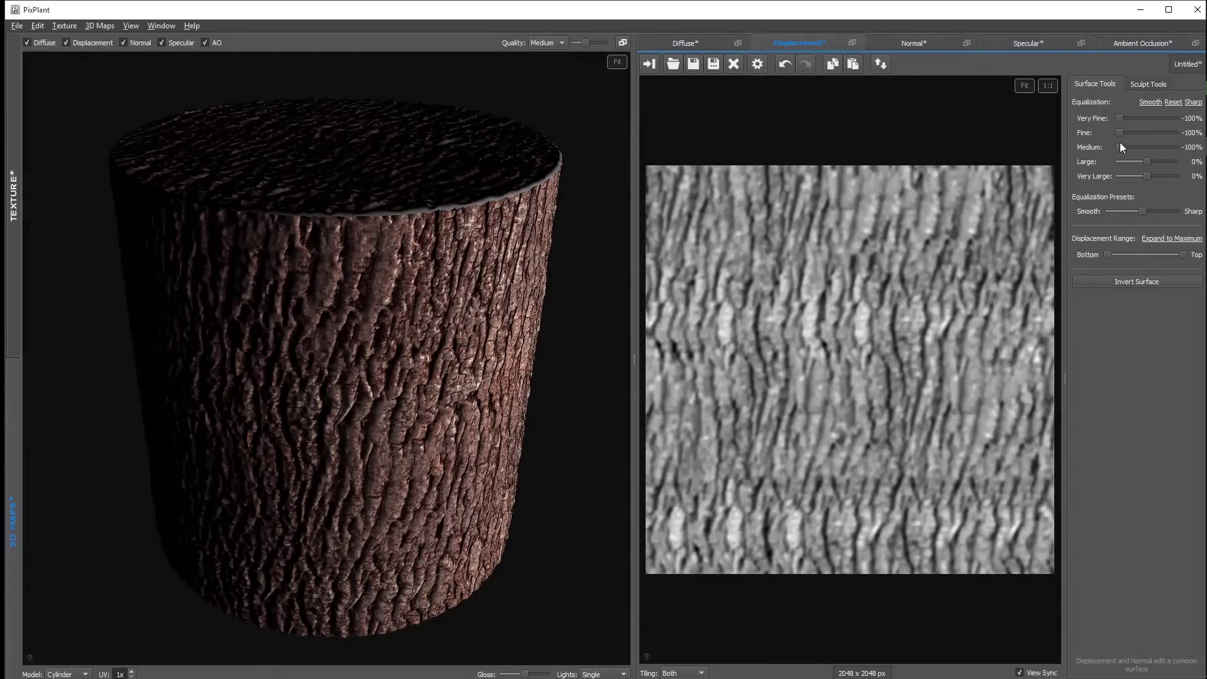
drag(1119, 146, 1160, 145)
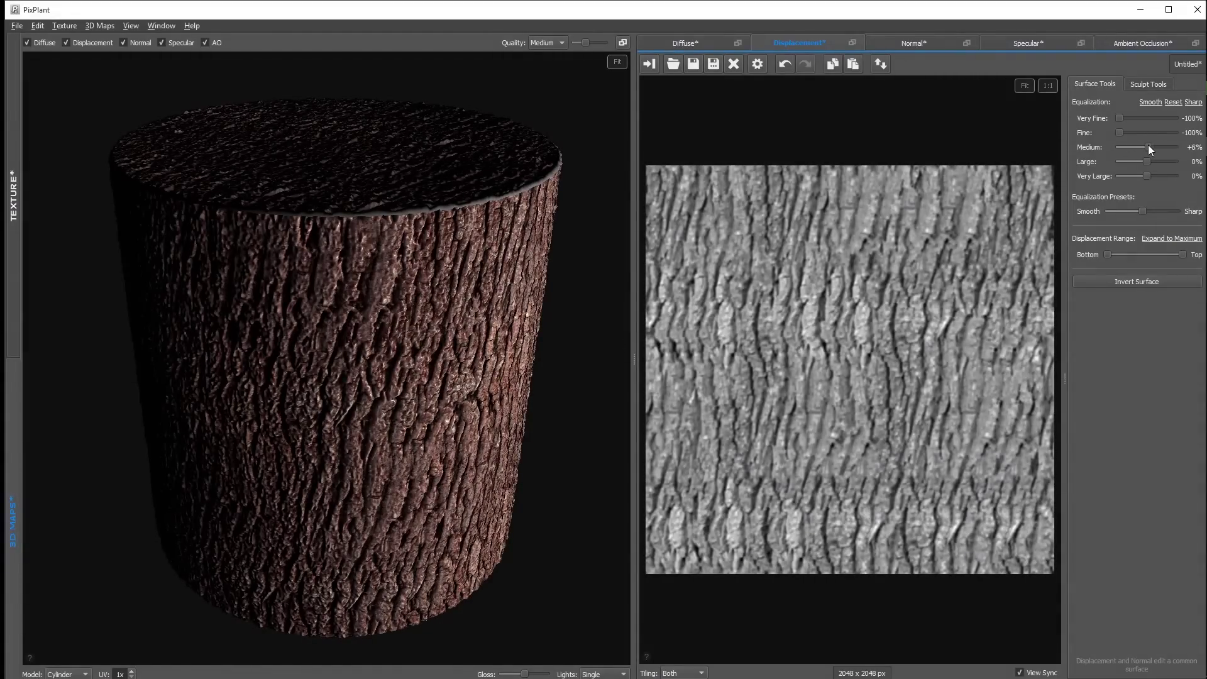
scroll(413, 367, up, 5)
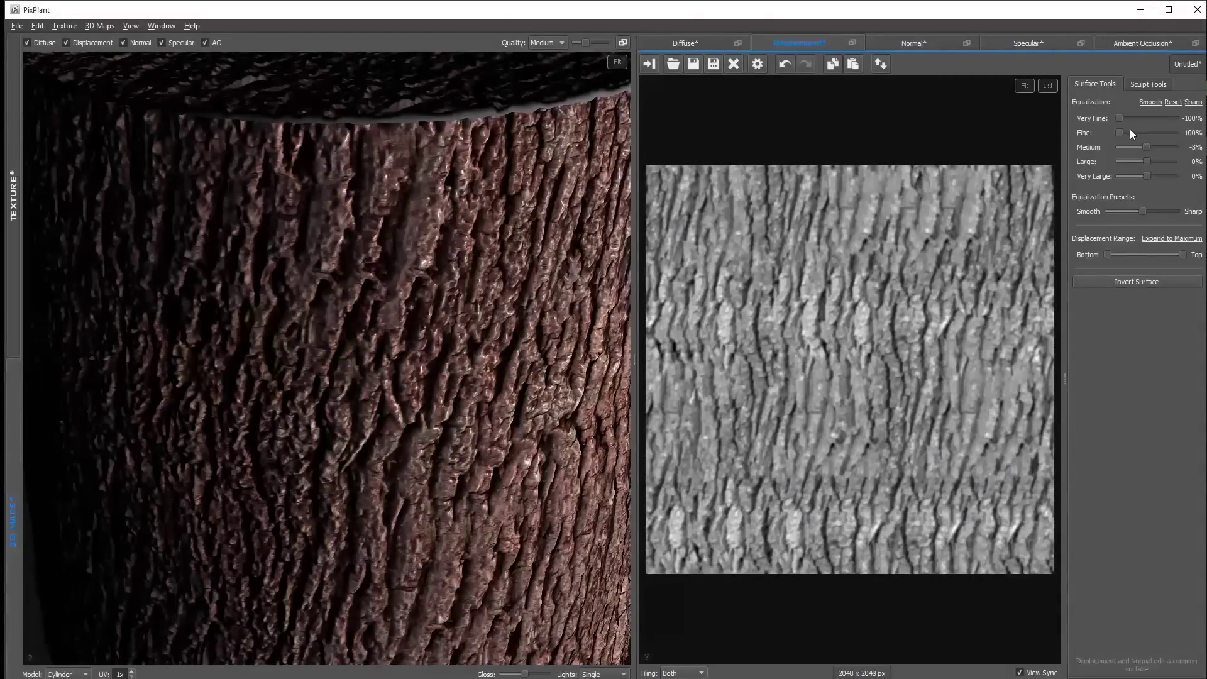
drag(1119, 132, 1145, 119)
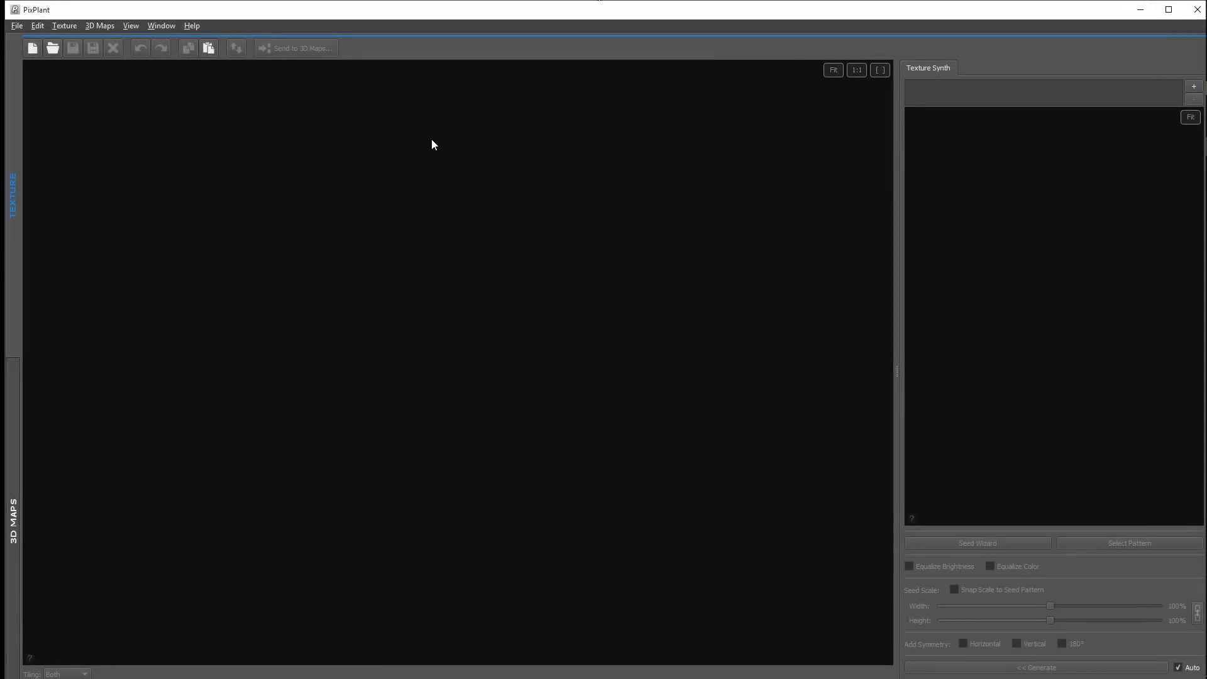
- Create a new blank 2048 x 2048 texture that tiles both ways
click(17, 26)
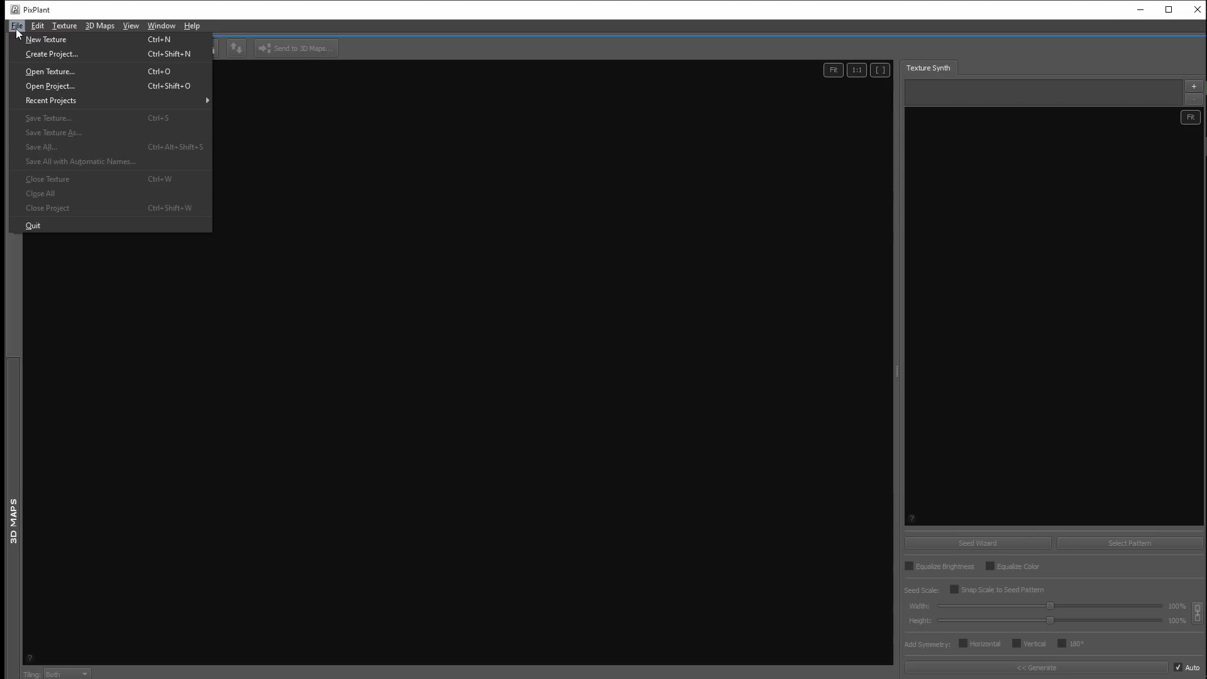
click(46, 39)
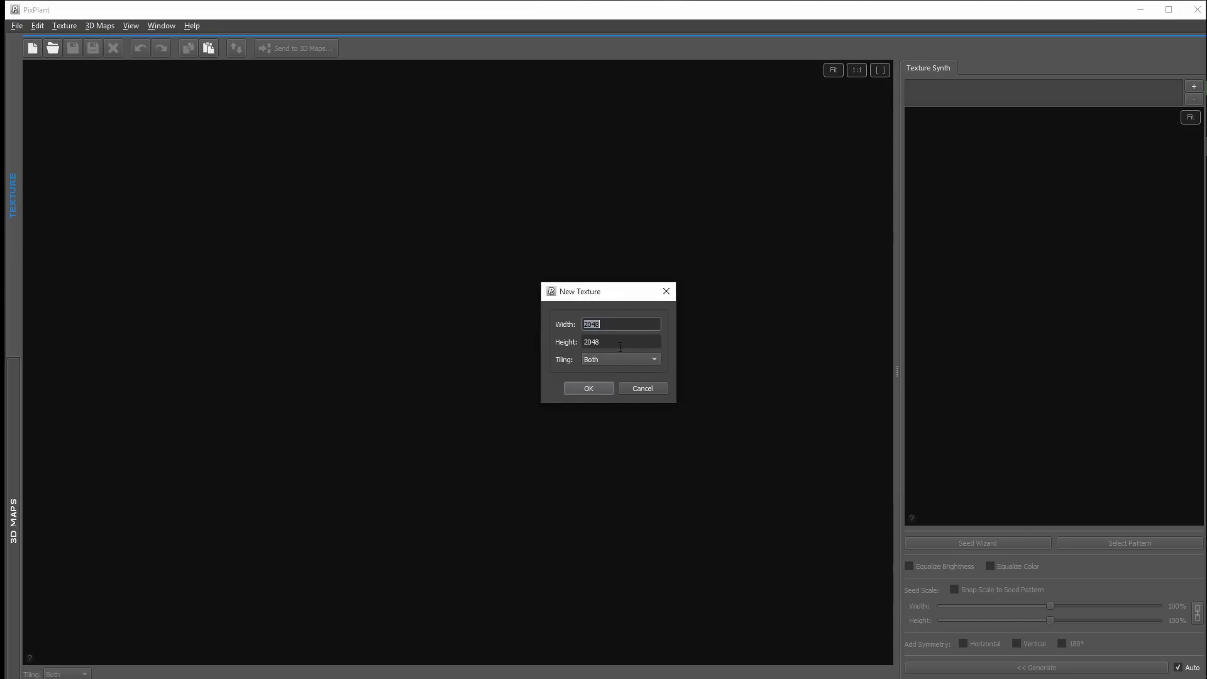
click(578, 388)
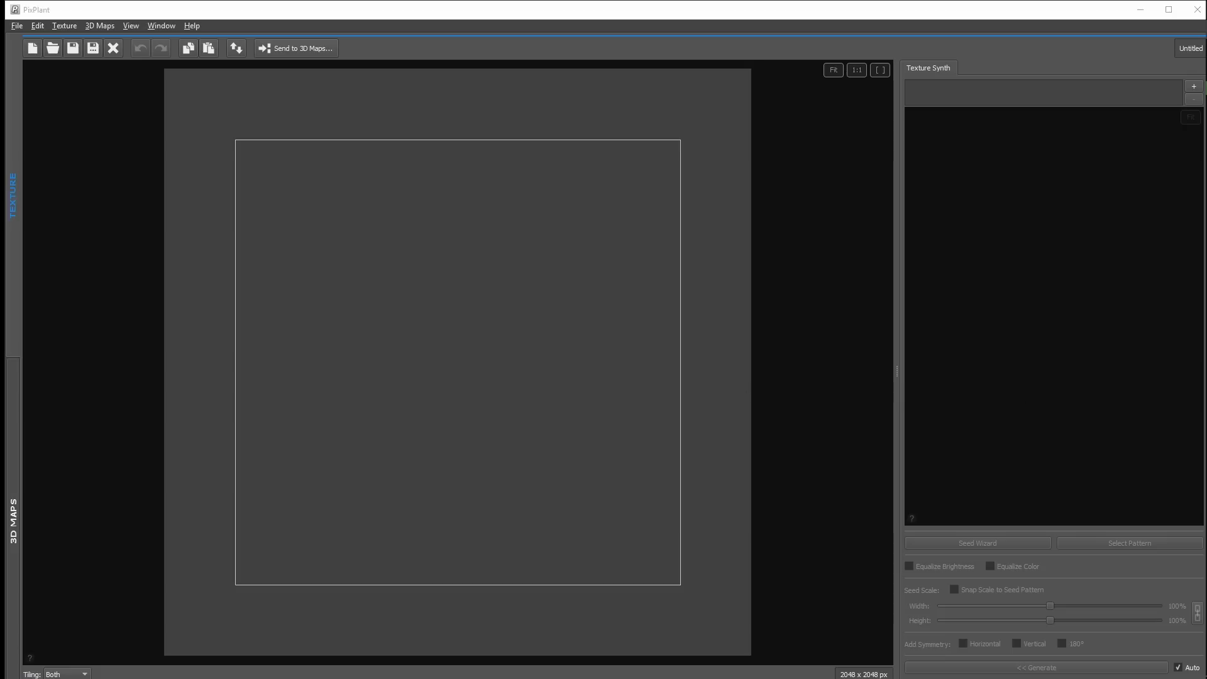
- Load the ivy-covered bark photo as the seed, toggling Equalize Brightness off and on to regenerate
drag(1025, 301, 1025, 300)
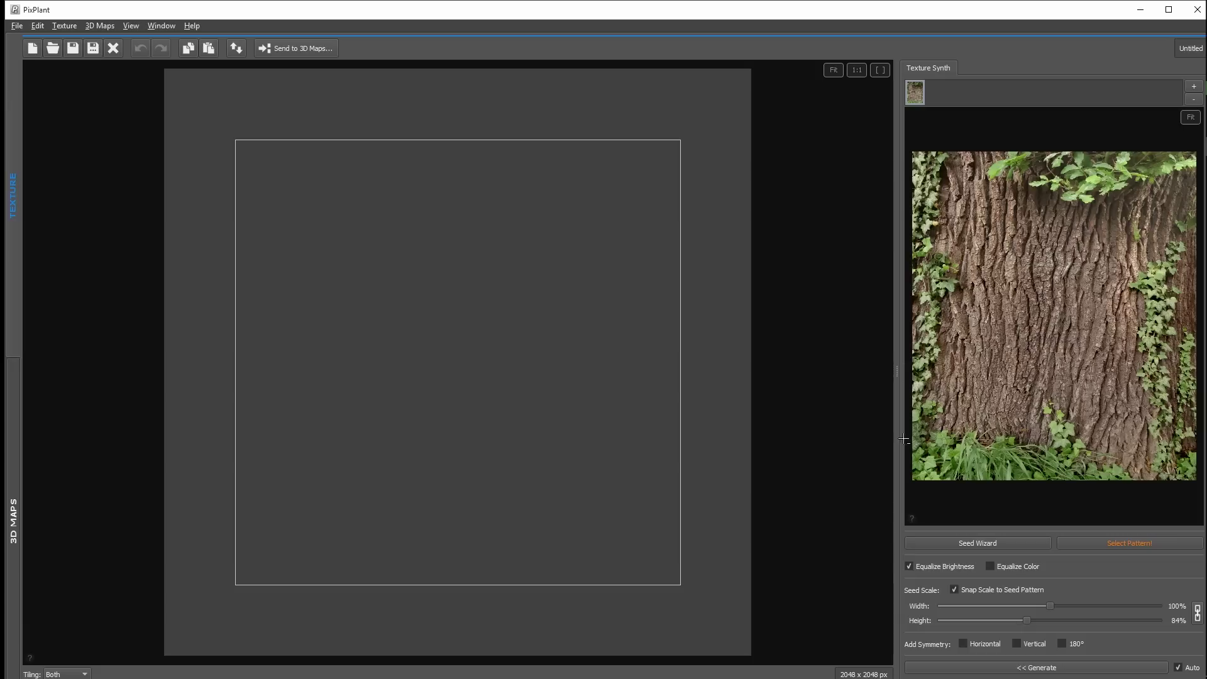
click(909, 565)
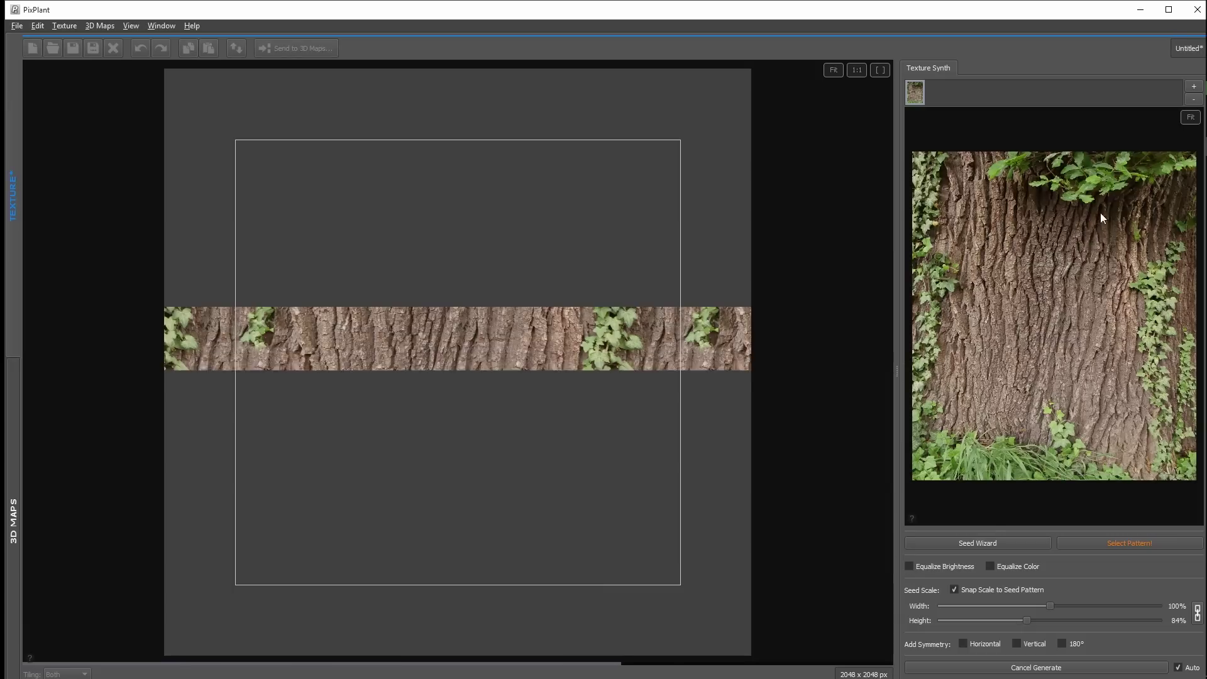
click(936, 564)
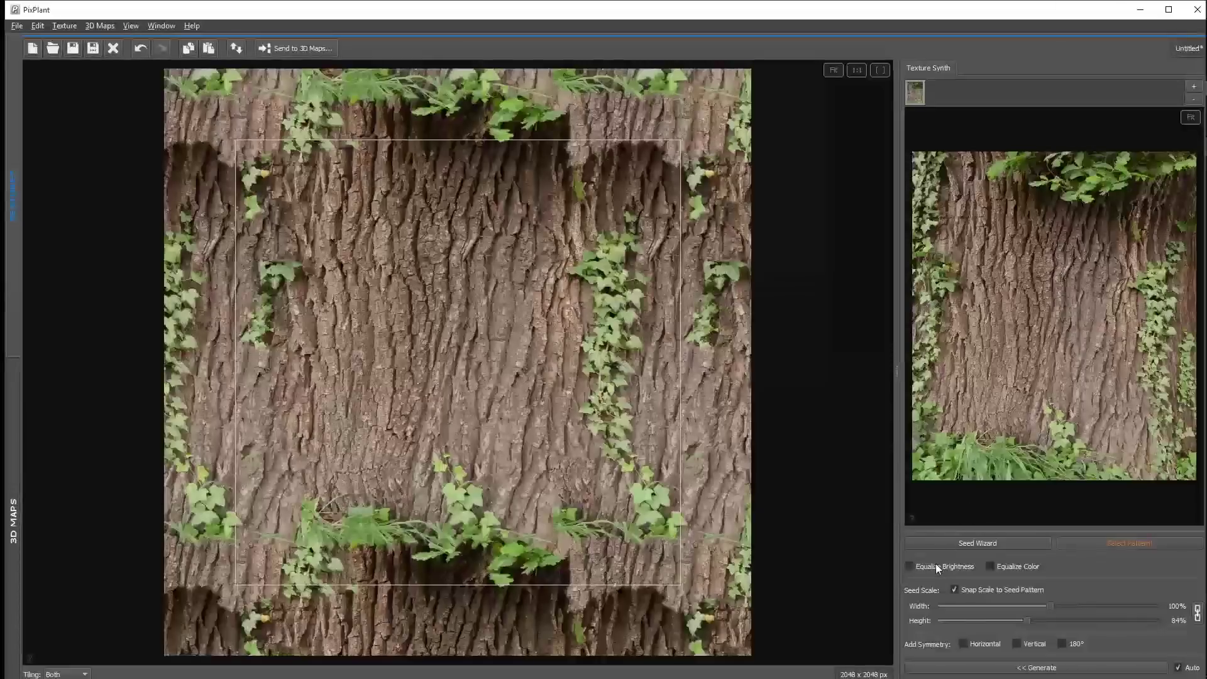
click(933, 566)
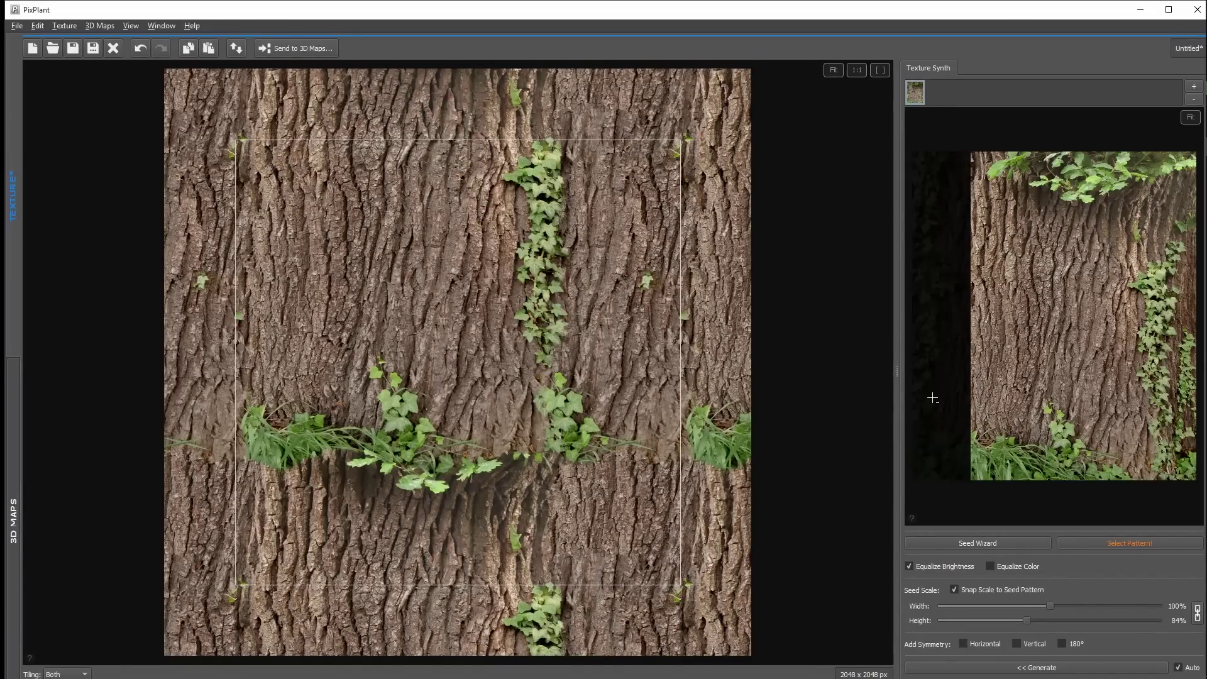
- Mask out the grass, ivy and leafy patches of the seed, then regenerate a bark-only texture
drag(930, 390, 1197, 488)
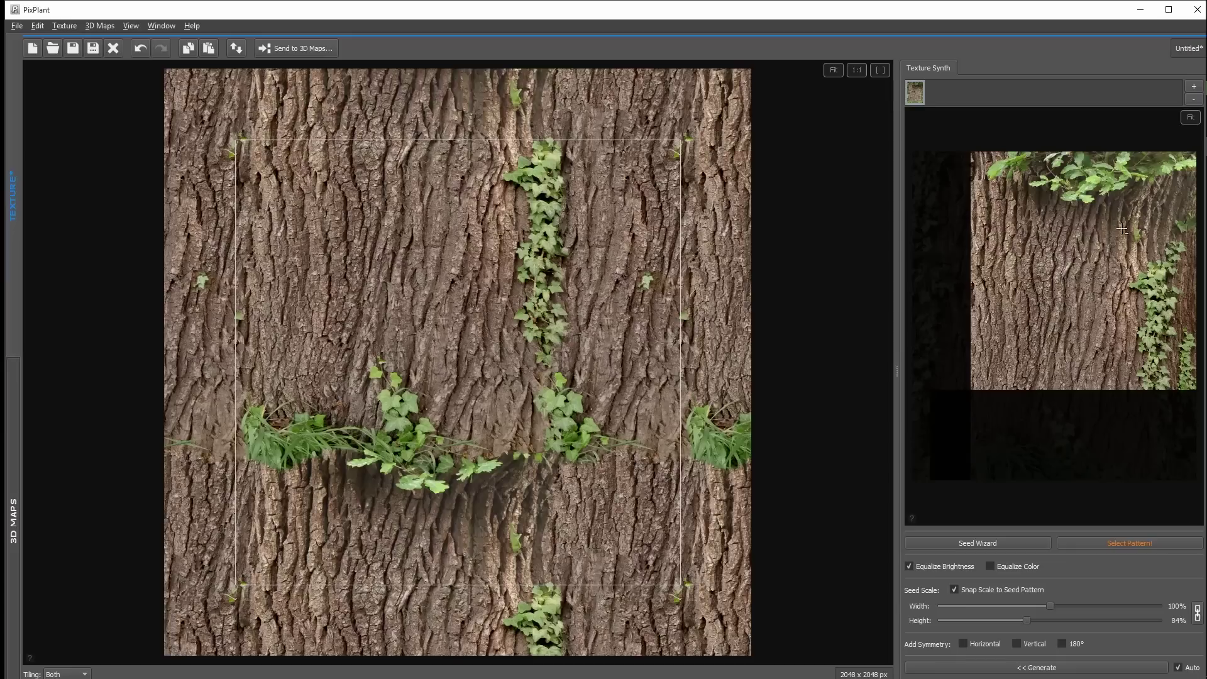
drag(1125, 151, 1198, 482)
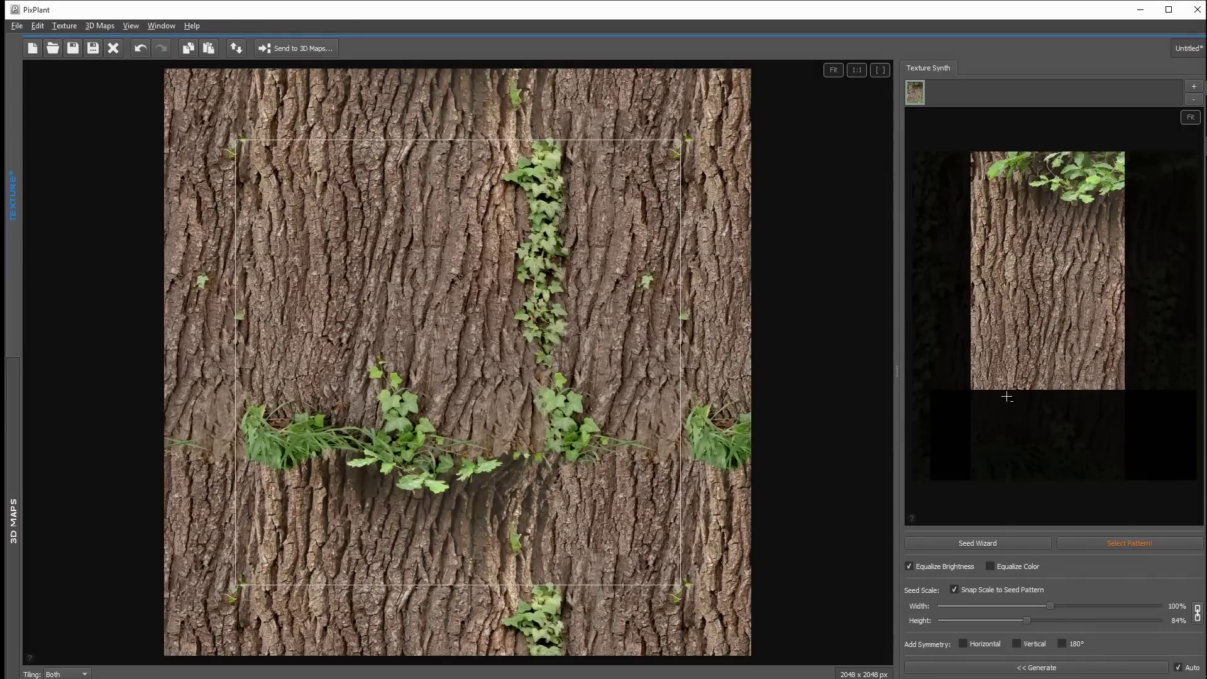
drag(938, 152, 1163, 218)
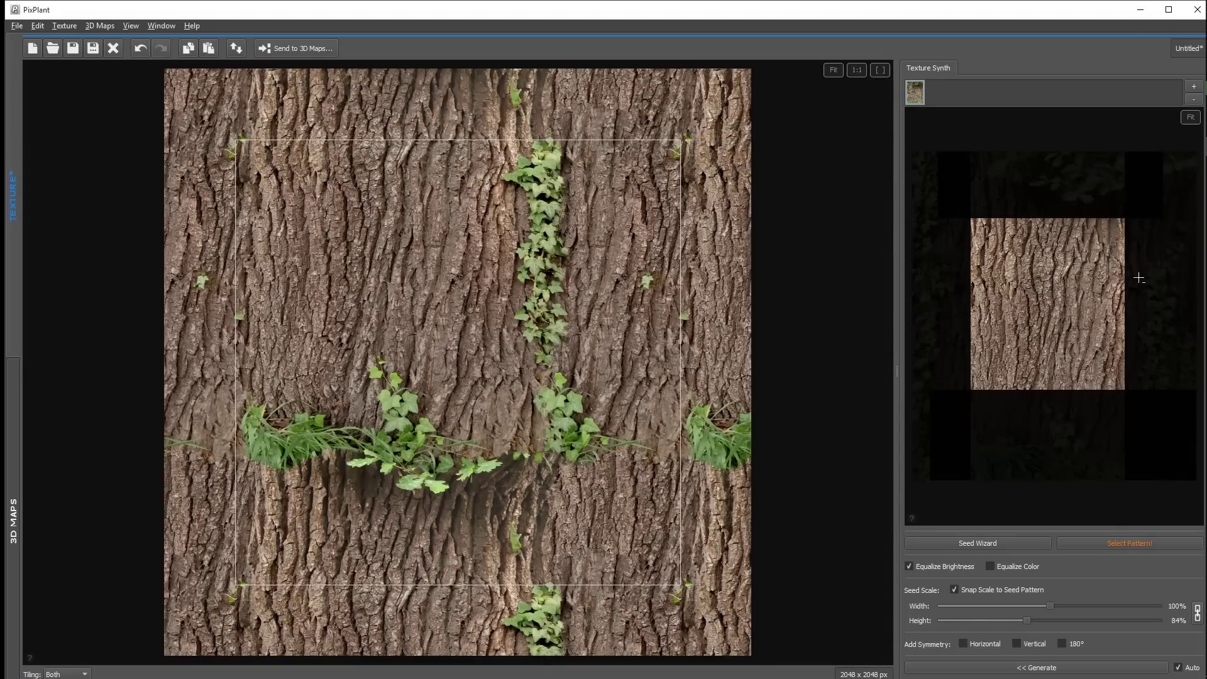
click(951, 668)
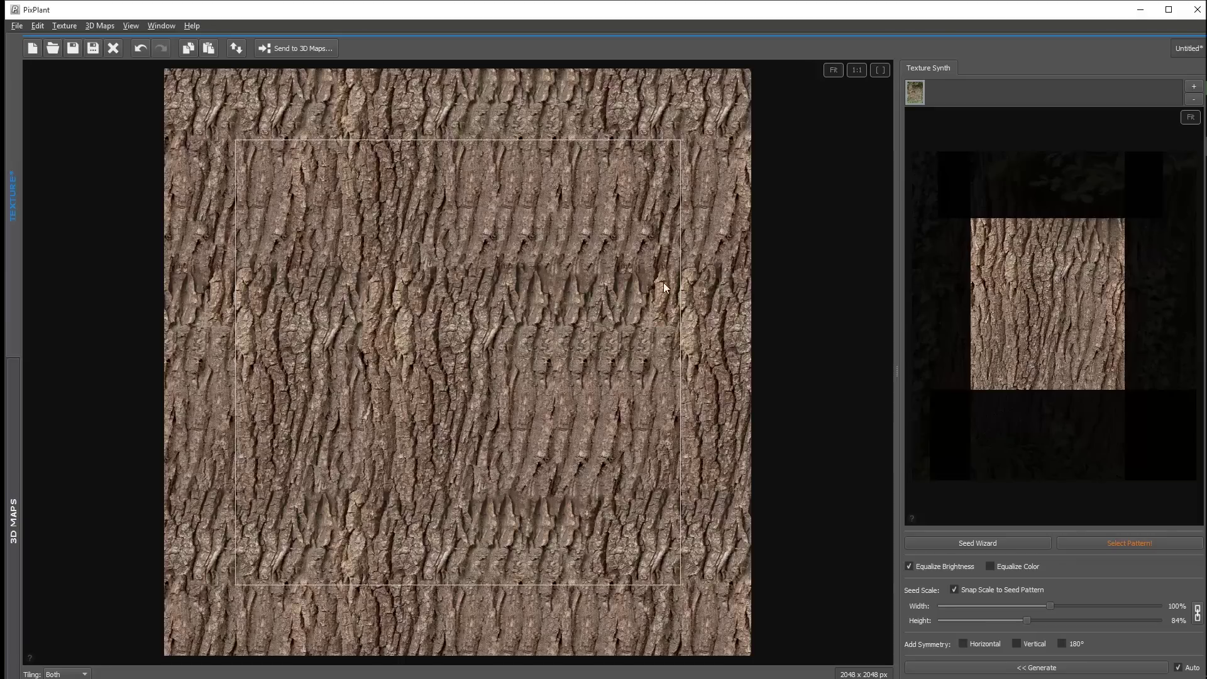
drag(1081, 205, 1140, 253)
click(1048, 668)
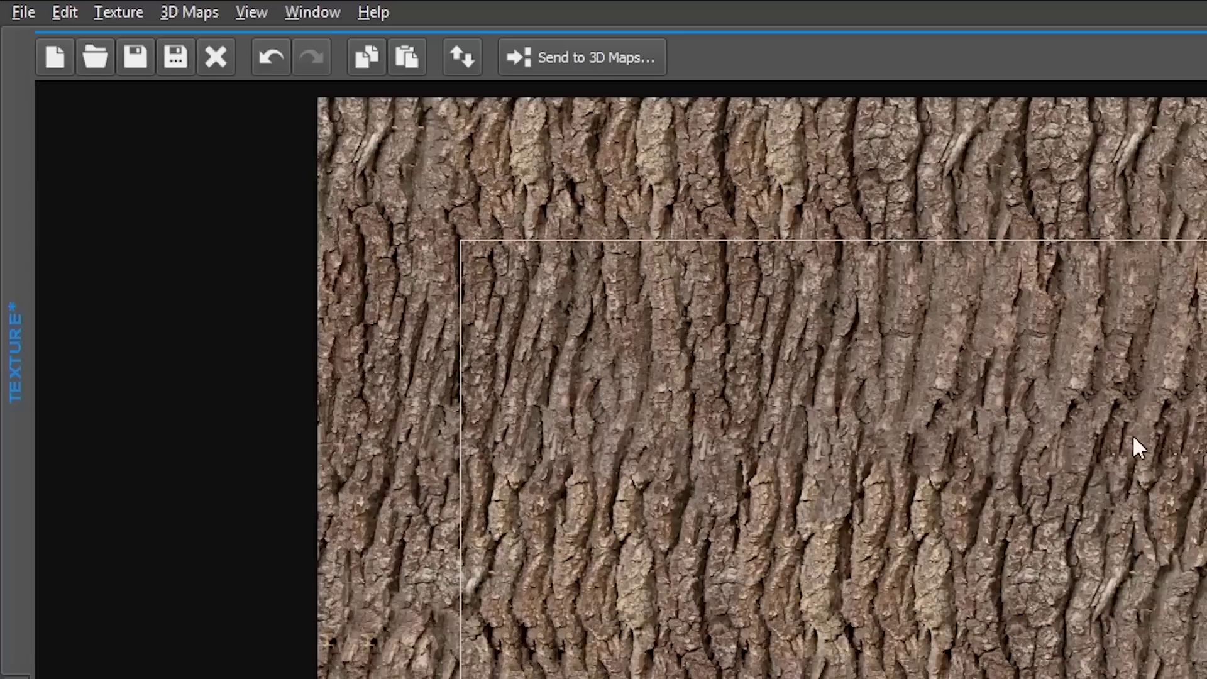
- Generate all 3D maps from the bark texture, with reduced displacement fine detail
click(572, 61)
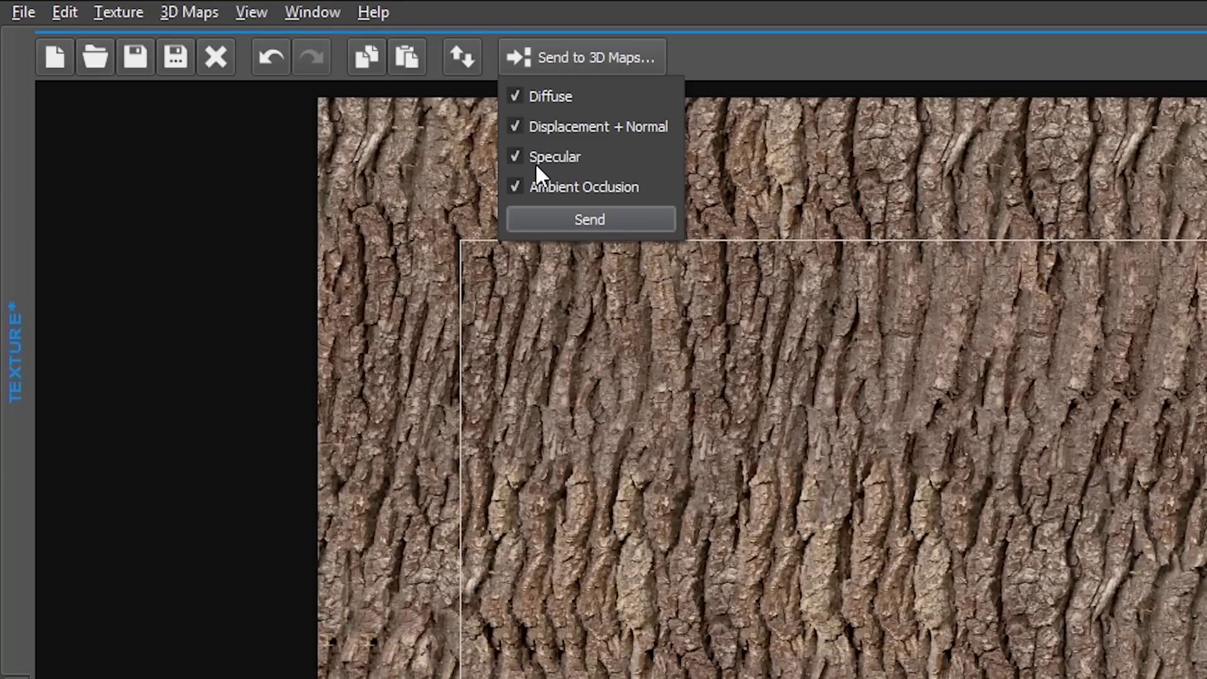
click(543, 220)
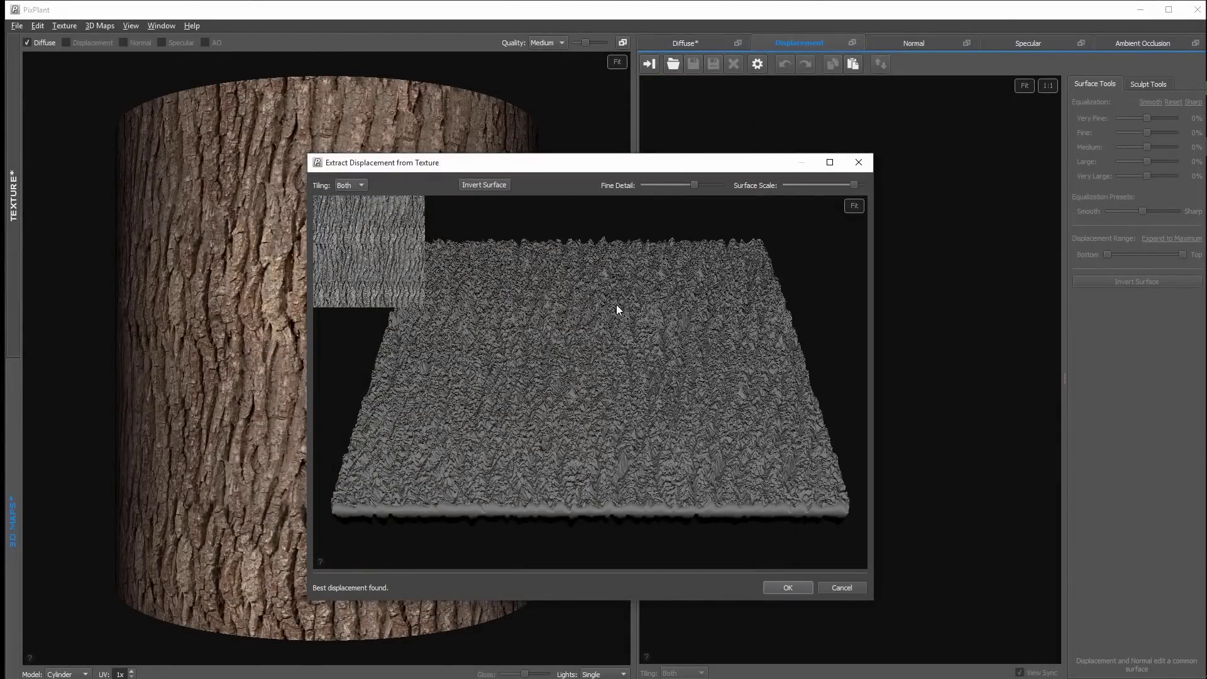
mouse_move(694, 186)
mouse_down()
mouse_move(660, 188)
mouse_move(715, 184)
mouse_up()
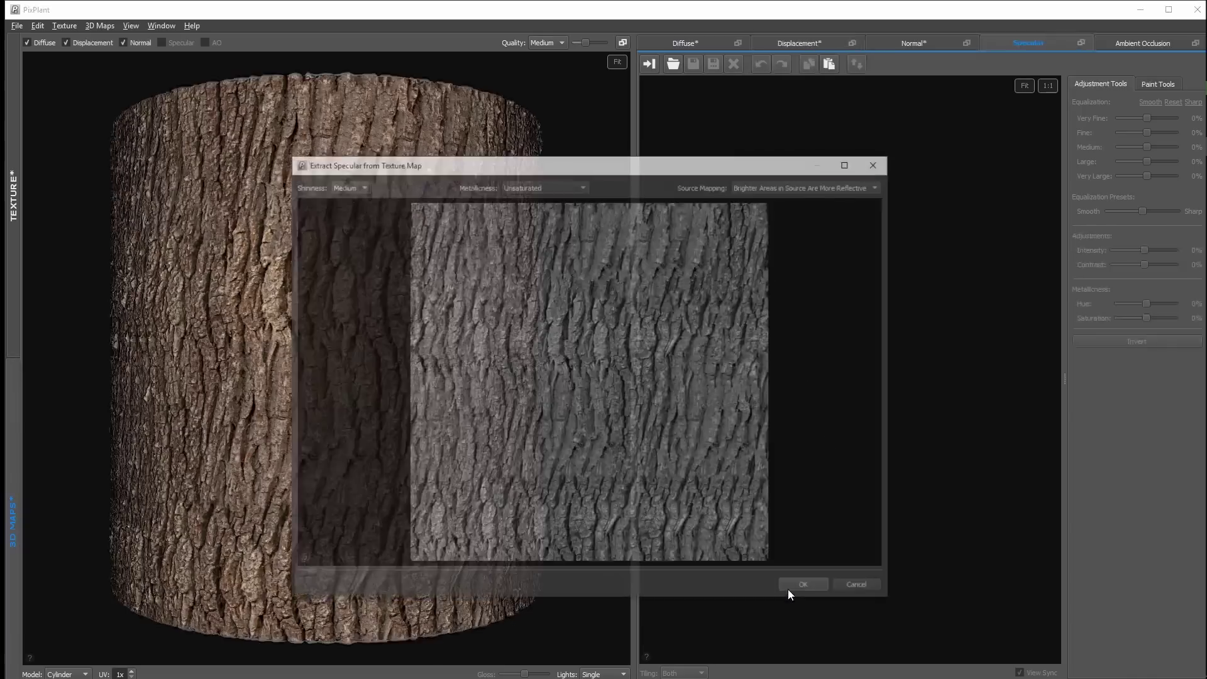
click(787, 588)
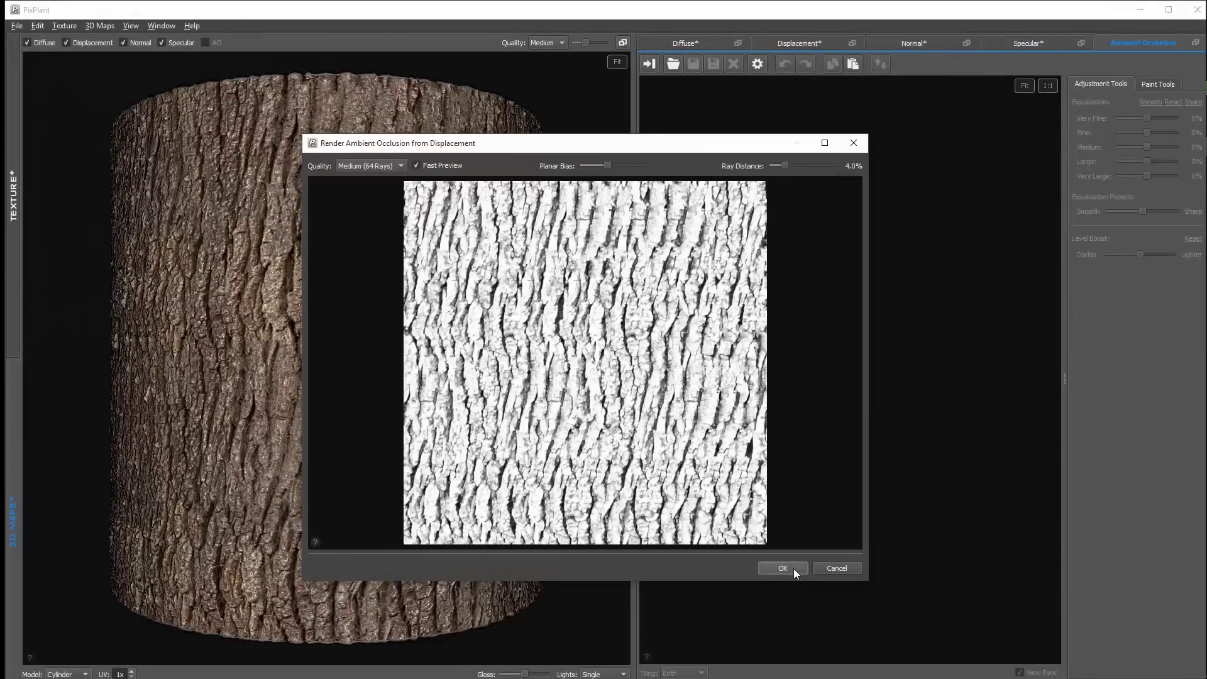
click(794, 568)
drag(480, 278, 418, 330)
- Preview the bark on box and plane shapes, then return to the cylinder
click(56, 673)
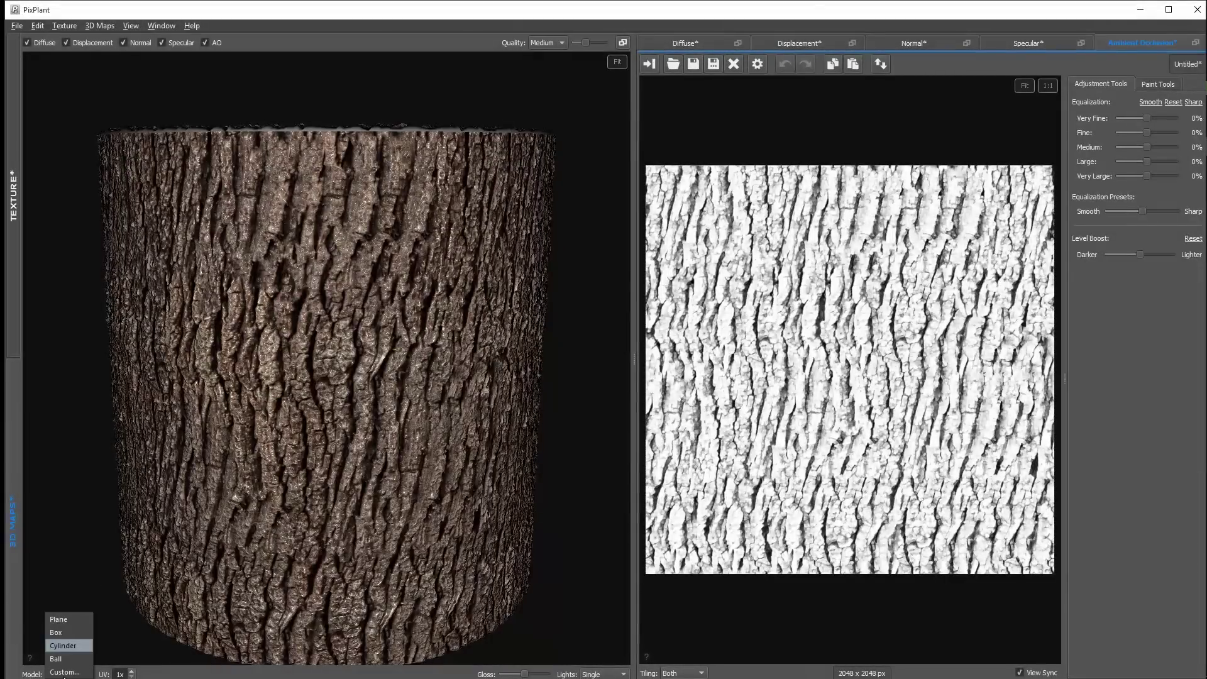
click(60, 629)
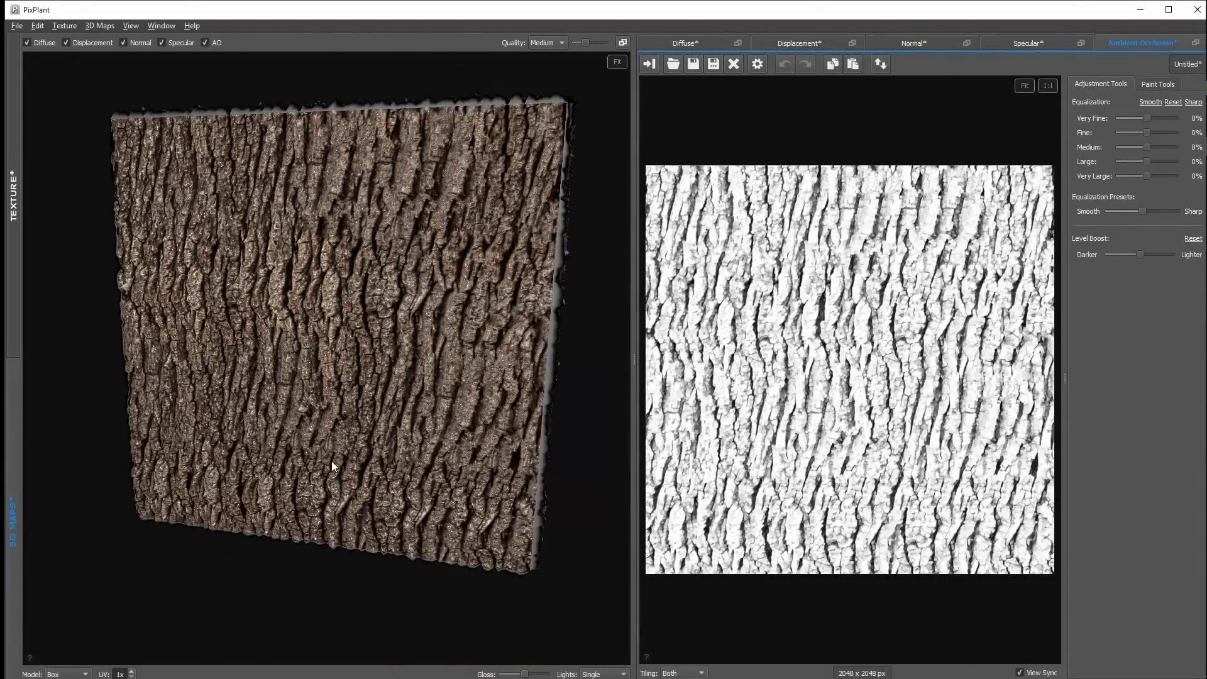
drag(331, 461, 405, 423)
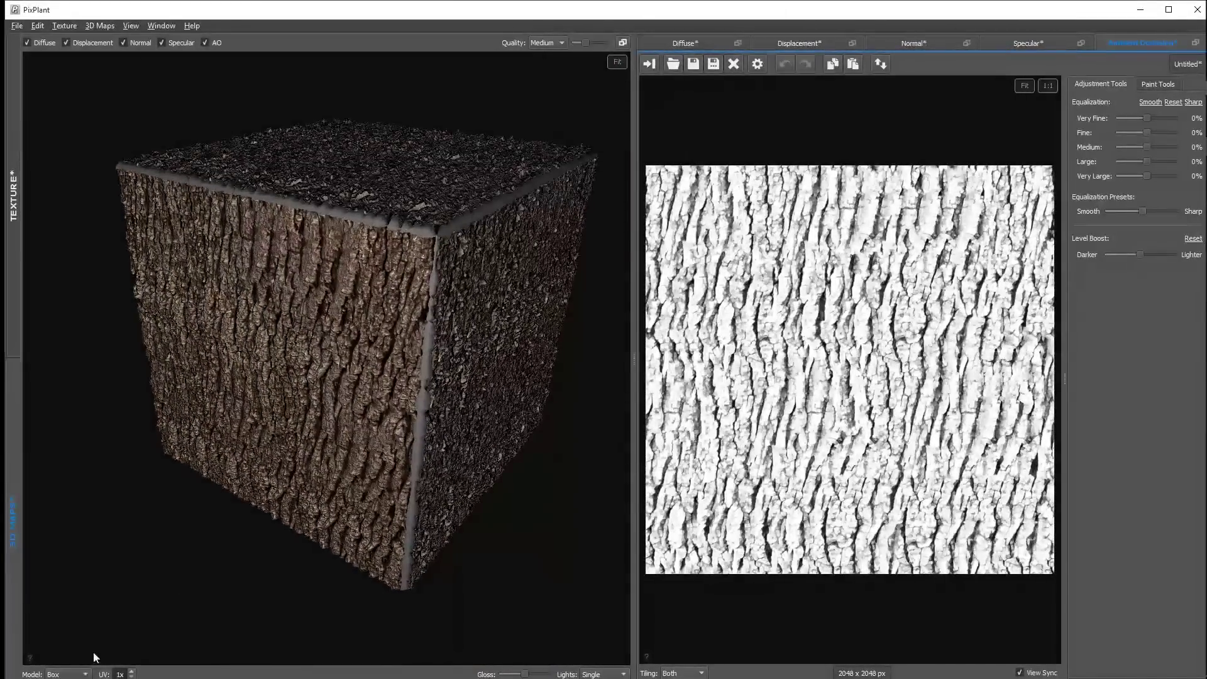
click(70, 673)
click(73, 620)
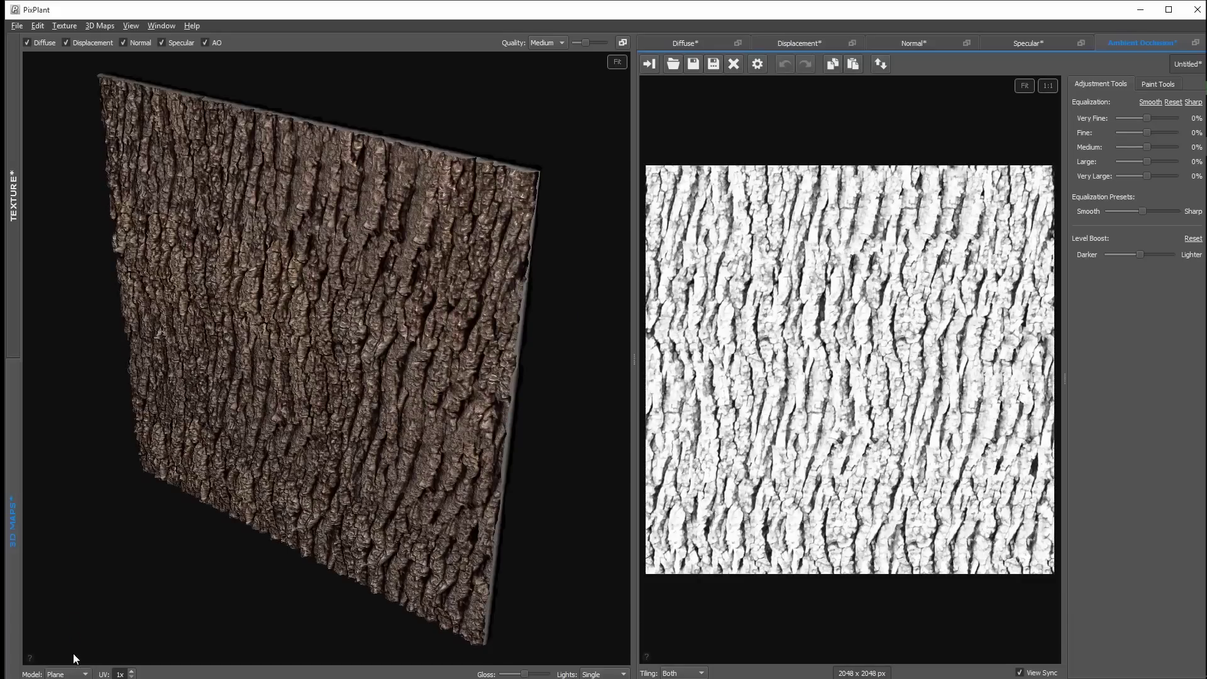
click(69, 673)
click(64, 672)
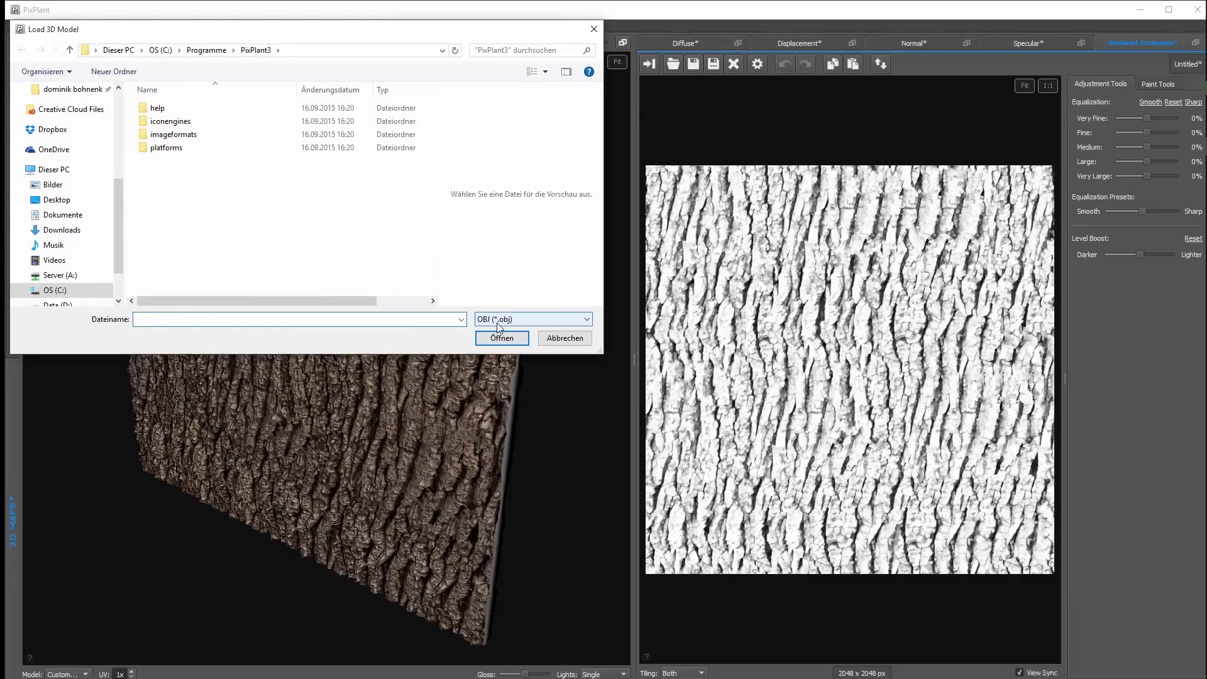
click(564, 338)
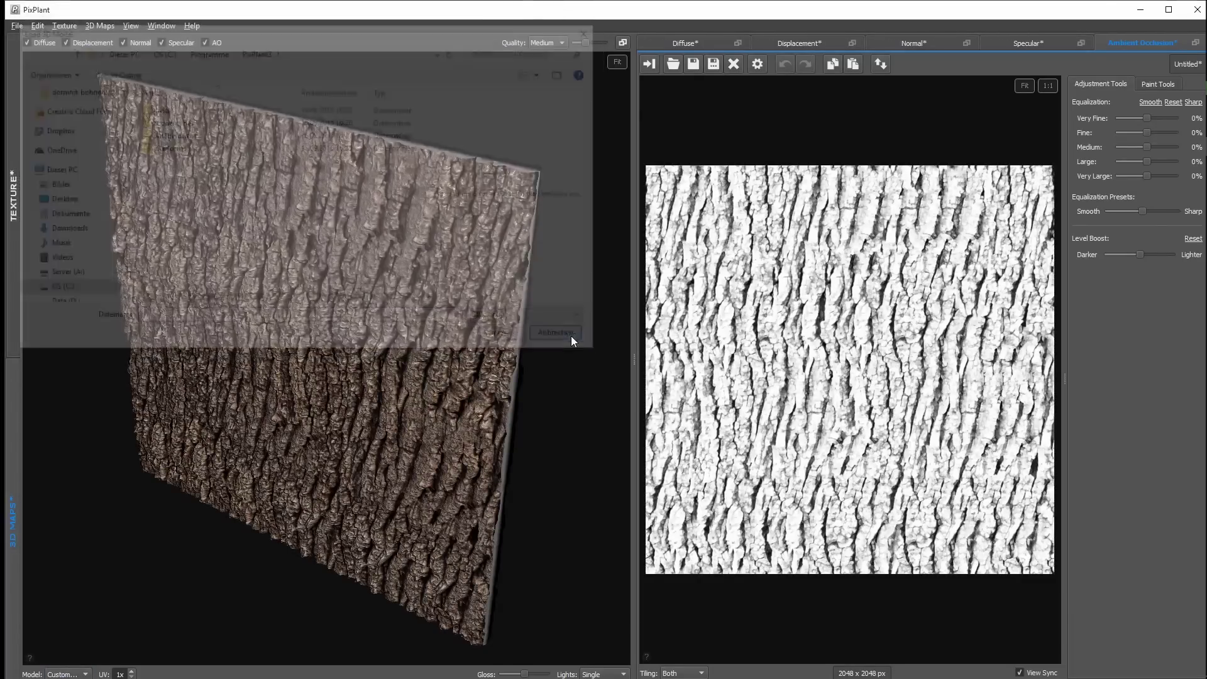
click(66, 674)
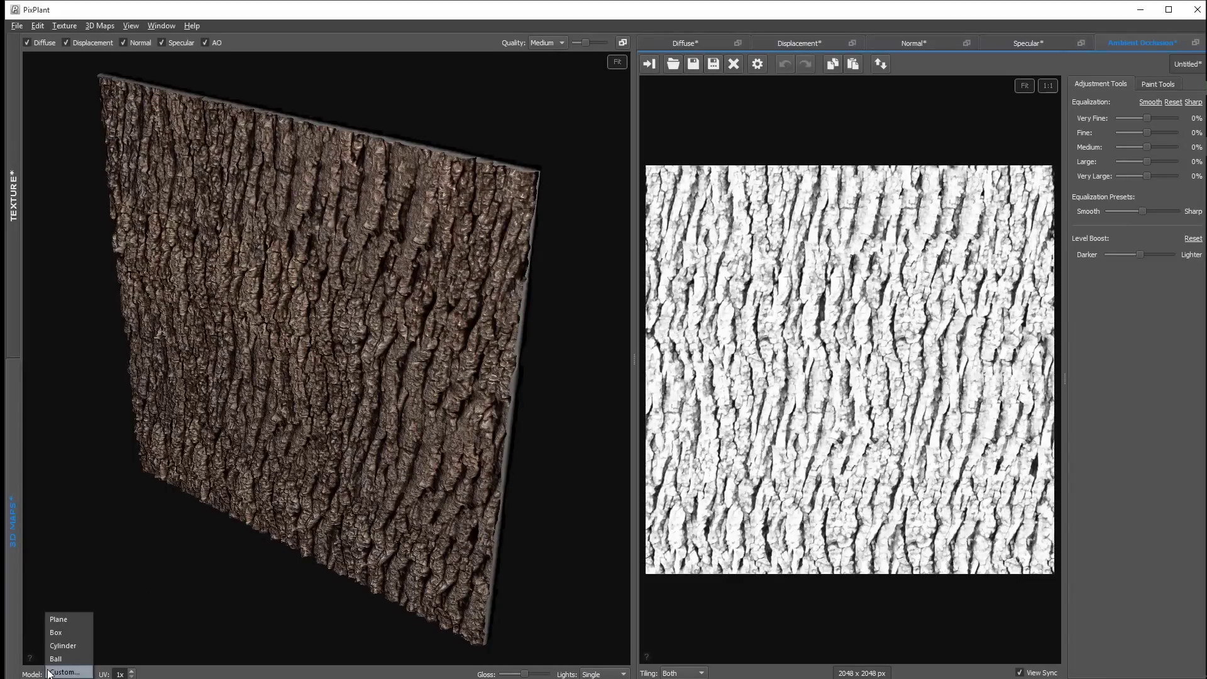
click(69, 645)
- Zoom and orbit the cylinder preview to show more of its top
scroll(135, 666, up, 4)
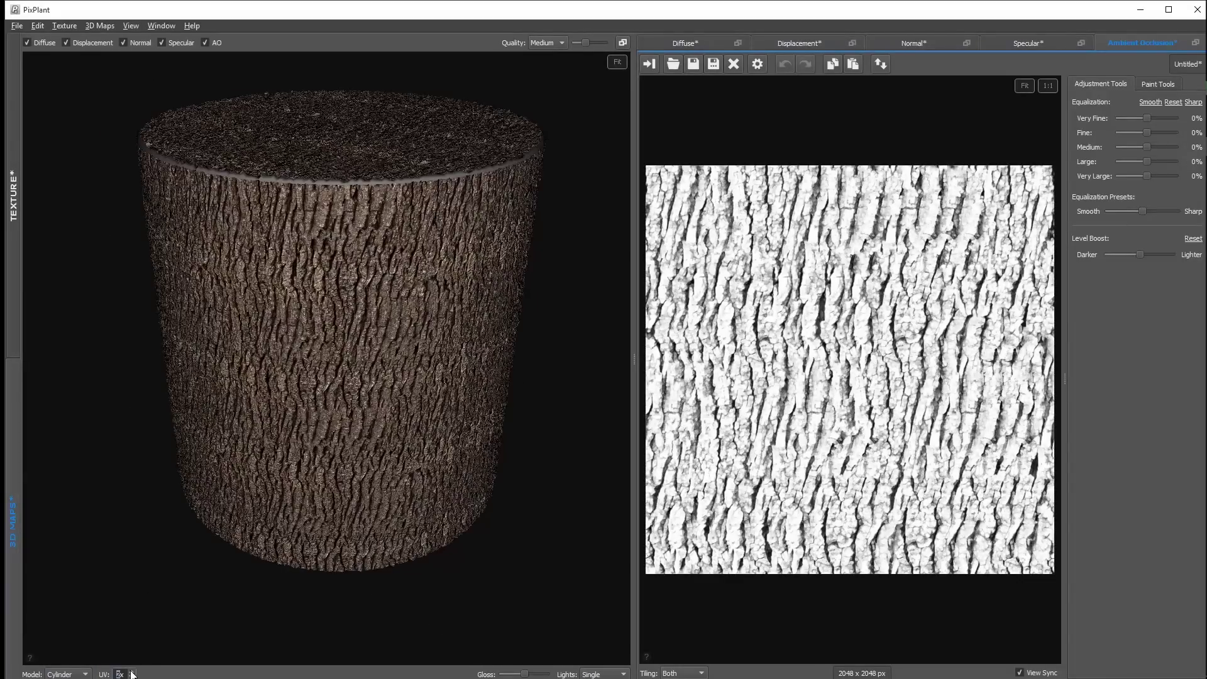
drag(295, 532, 349, 384)
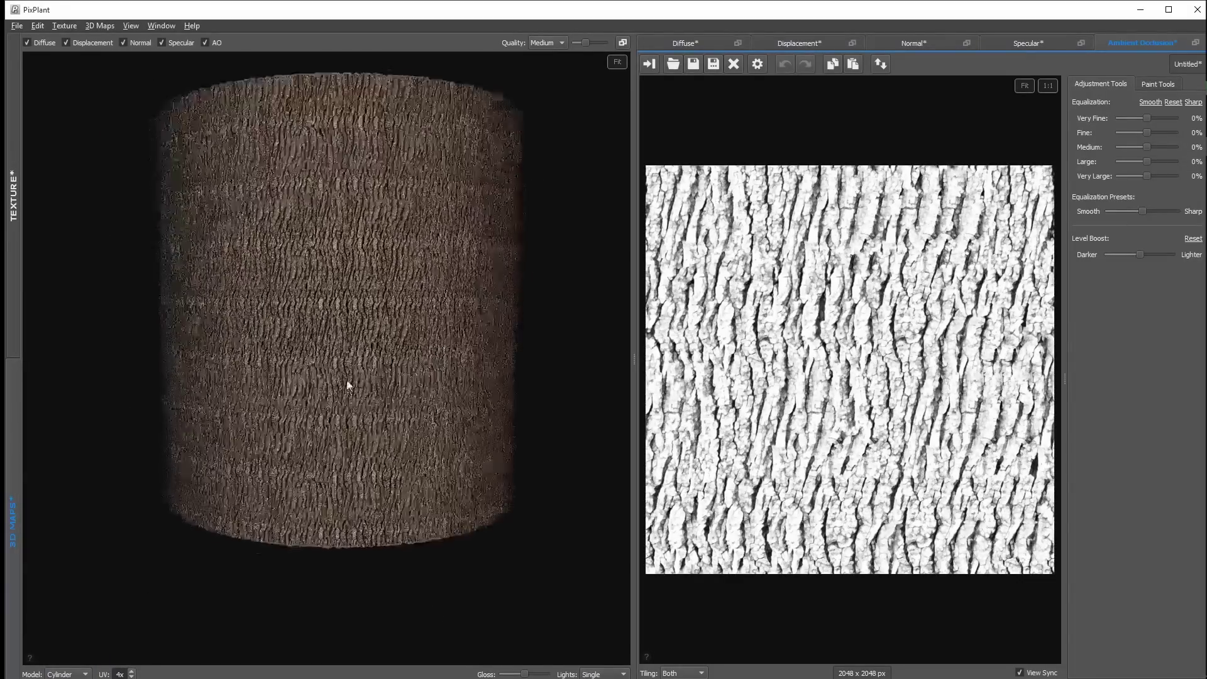
scroll(346, 379, up, 3)
scroll(363, 468, down, 5)
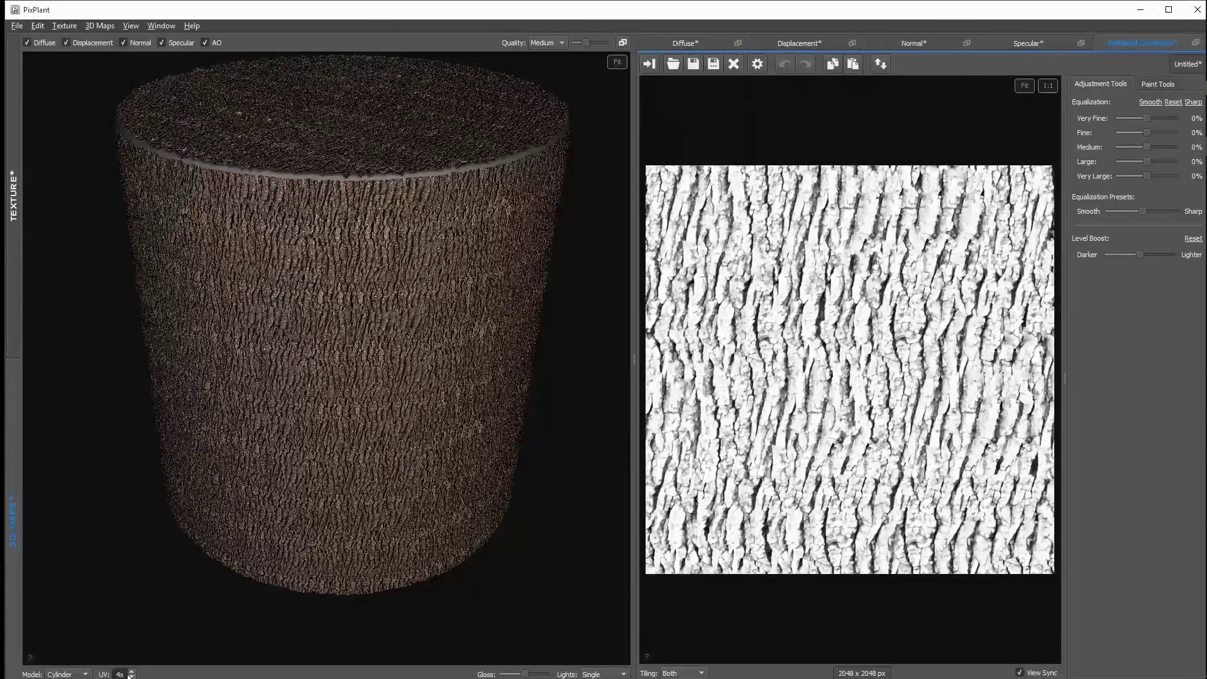
scroll(131, 674, down, 2)
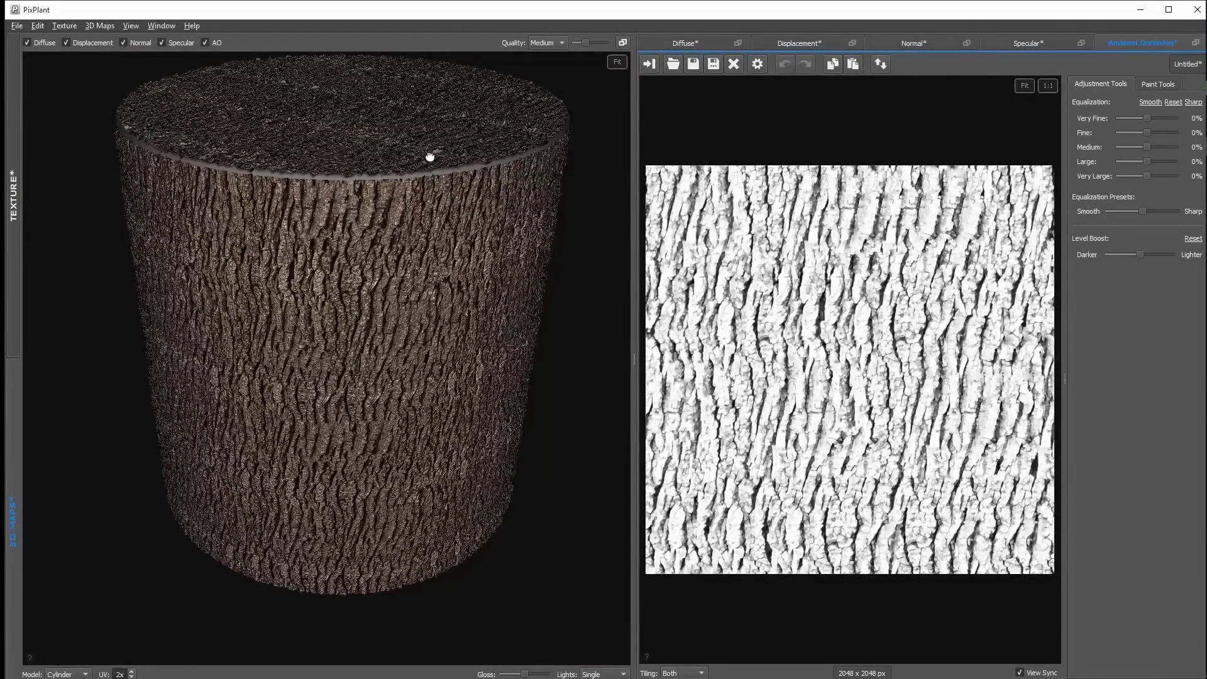
drag(431, 153, 431, 249)
scroll(416, 164, up, 3)
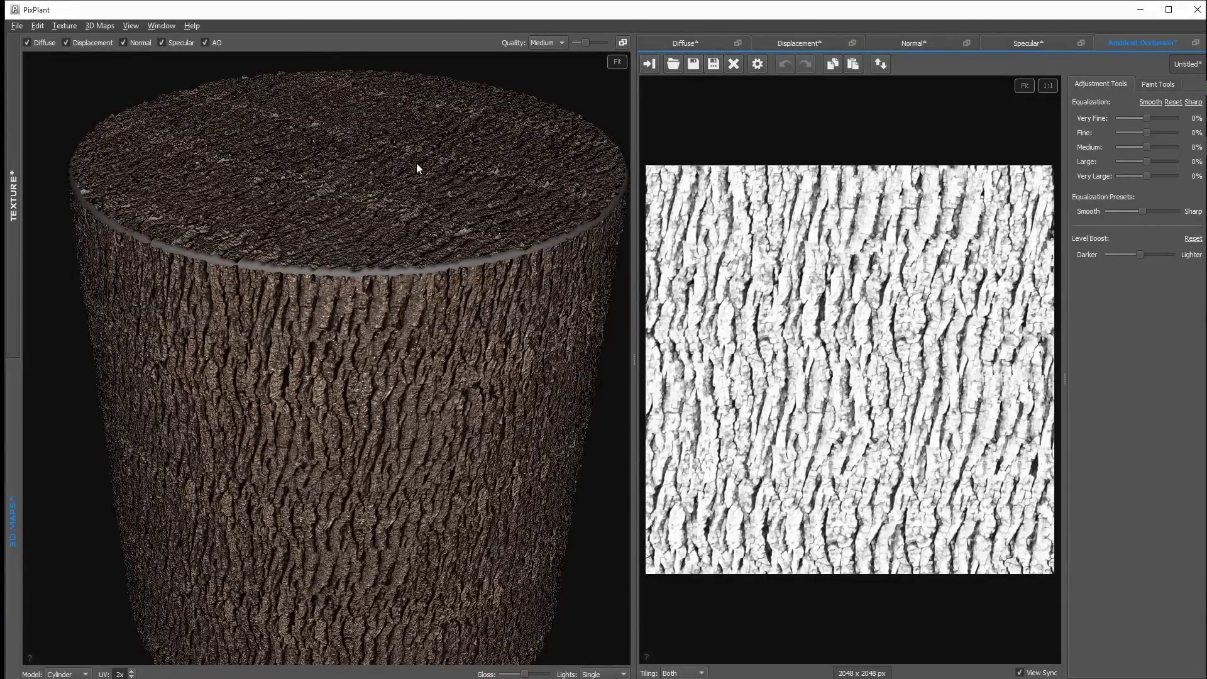
- Sharpen the diffuse bark across all detail levels, adjust shading contrast, and shift hue redder
click(690, 44)
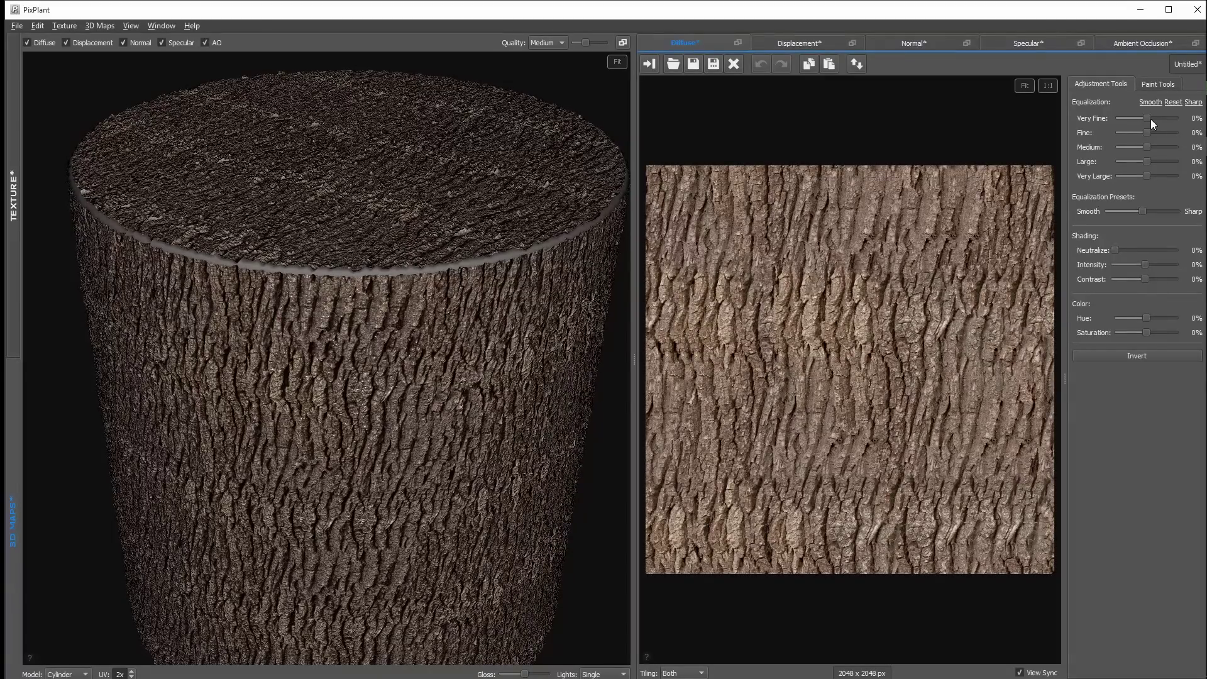
drag(1149, 118, 1175, 118)
drag(1141, 118, 1146, 119)
mouse_move(1141, 210)
mouse_down()
mouse_move(1178, 210)
mouse_move(1095, 209)
mouse_move(1142, 214)
mouse_up()
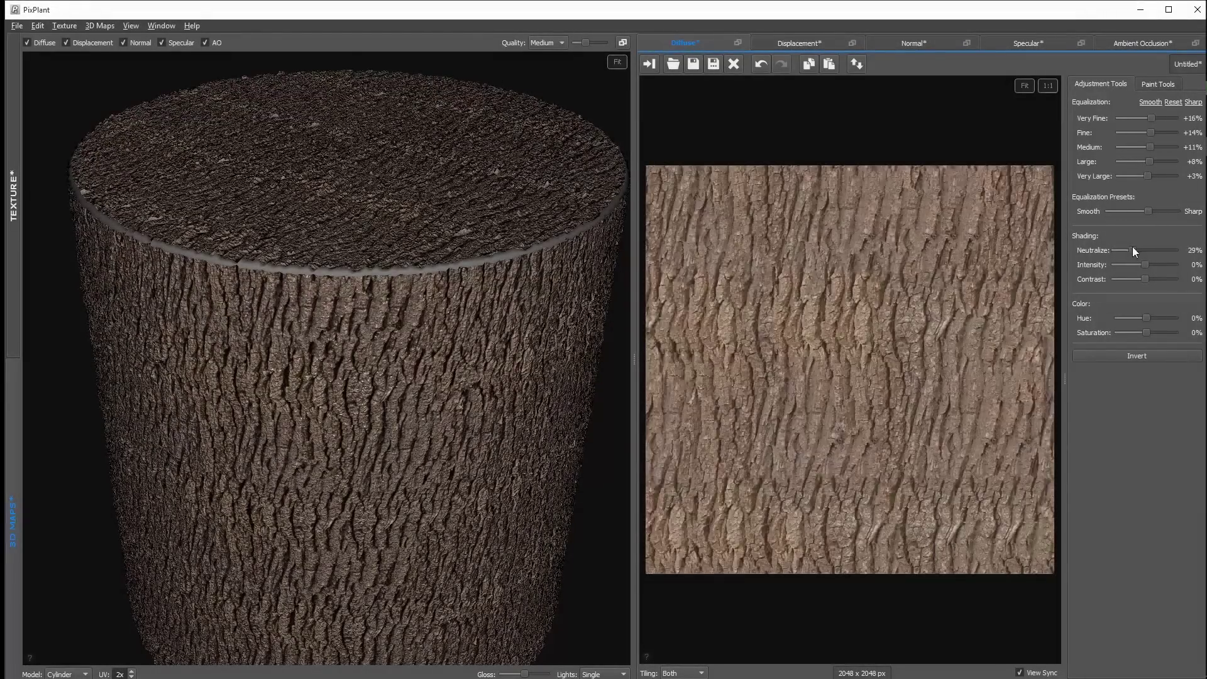
mouse_move(1144, 279)
mouse_down()
mouse_move(1122, 278)
mouse_move(1167, 278)
mouse_up()
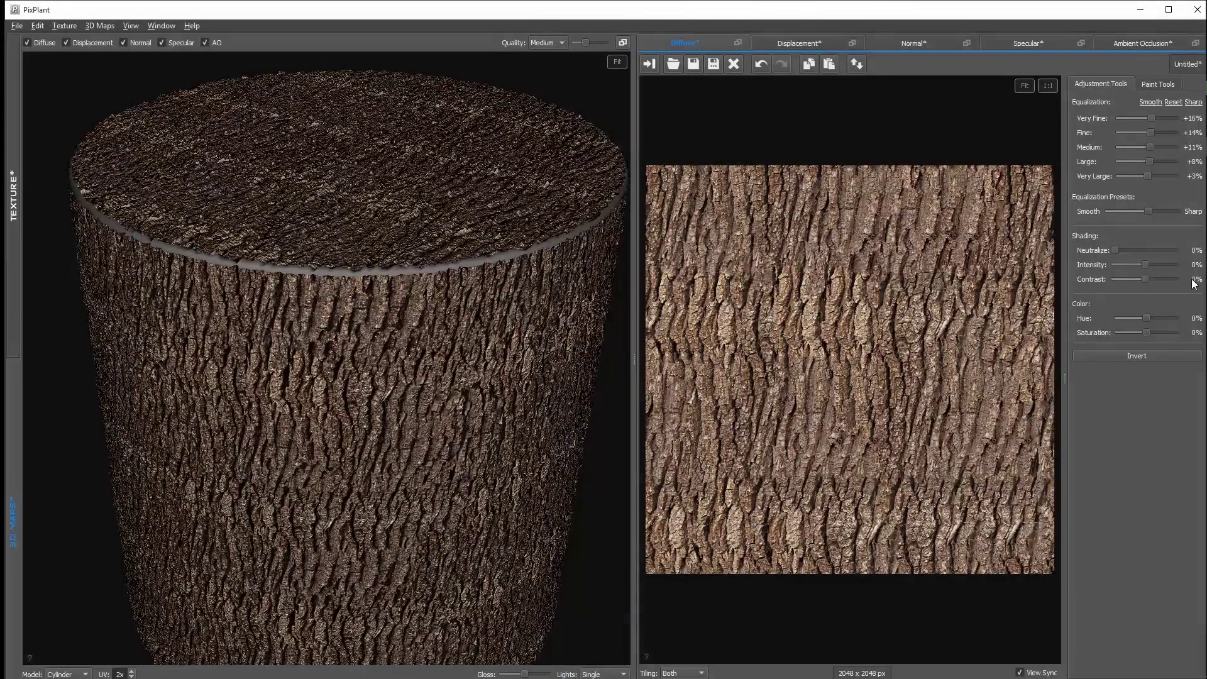
drag(1146, 318, 1157, 318)
- On the displacement map, set preview tiling to 1x and view the cylinder's top
click(815, 42)
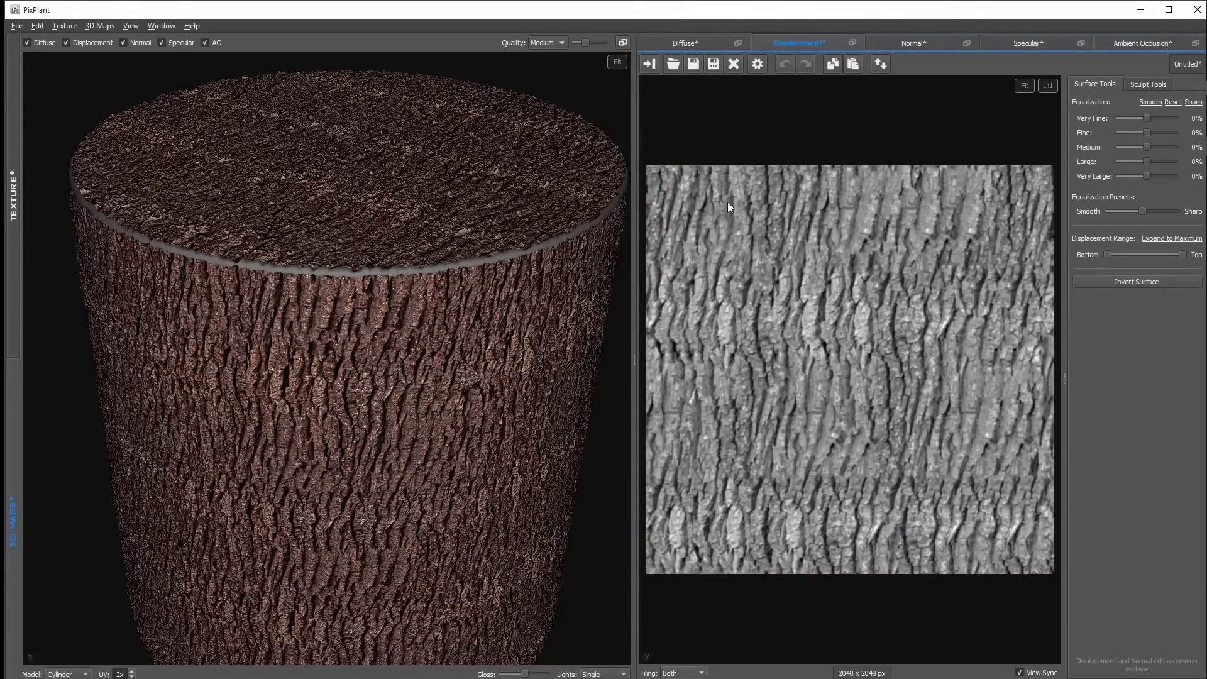
scroll(414, 292, down, 2)
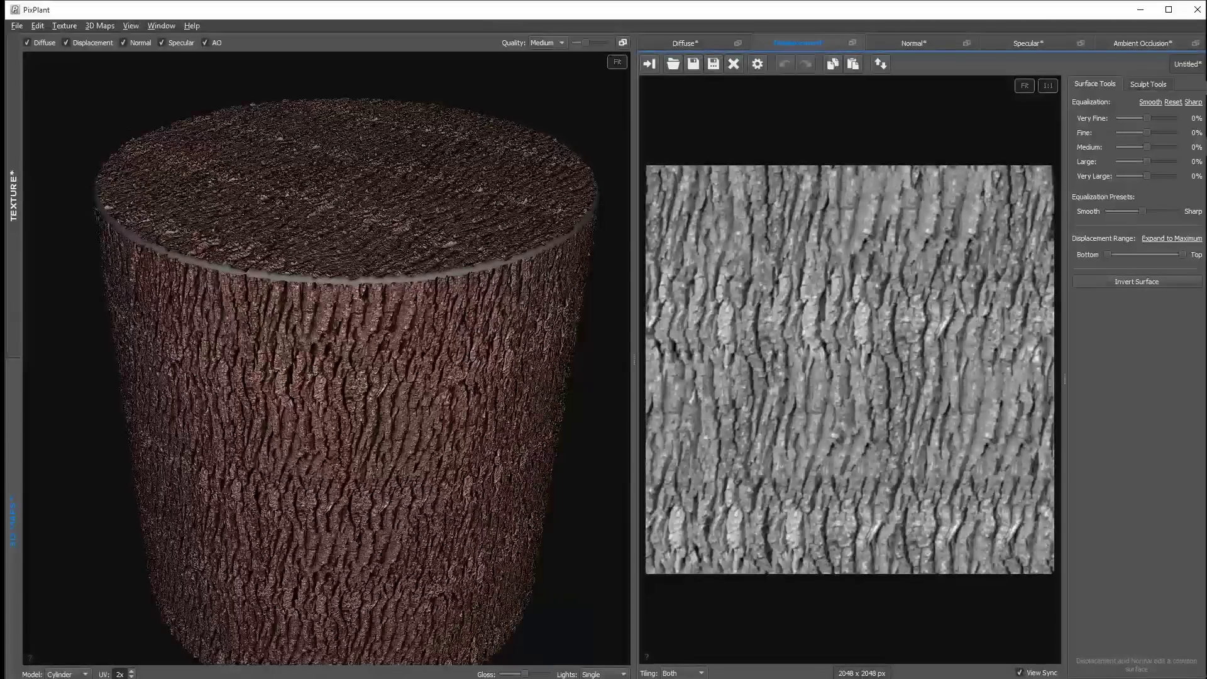
click(132, 676)
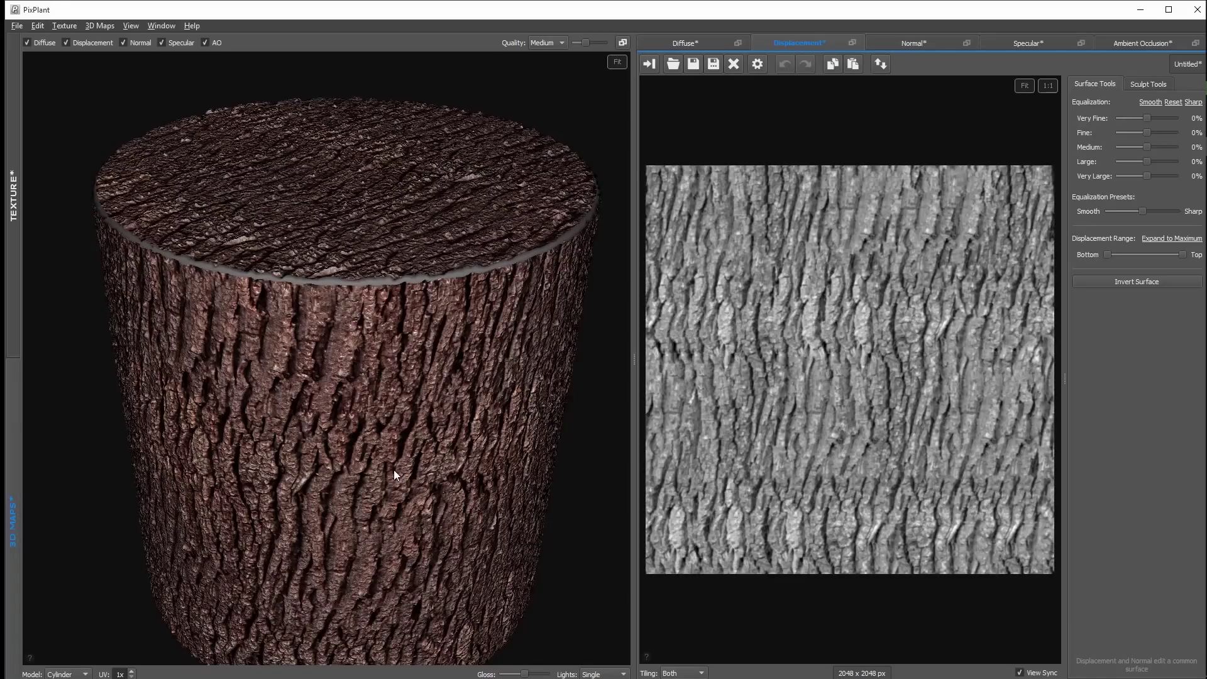
drag(394, 469, 396, 449)
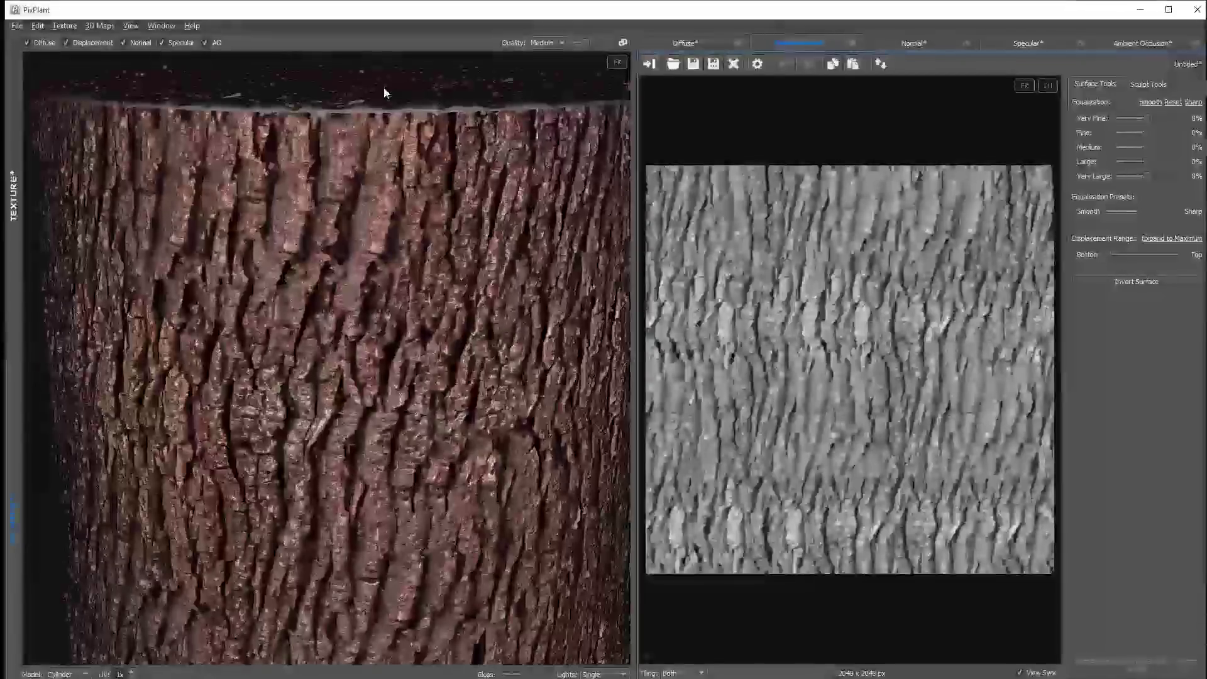
drag(385, 93, 403, 275)
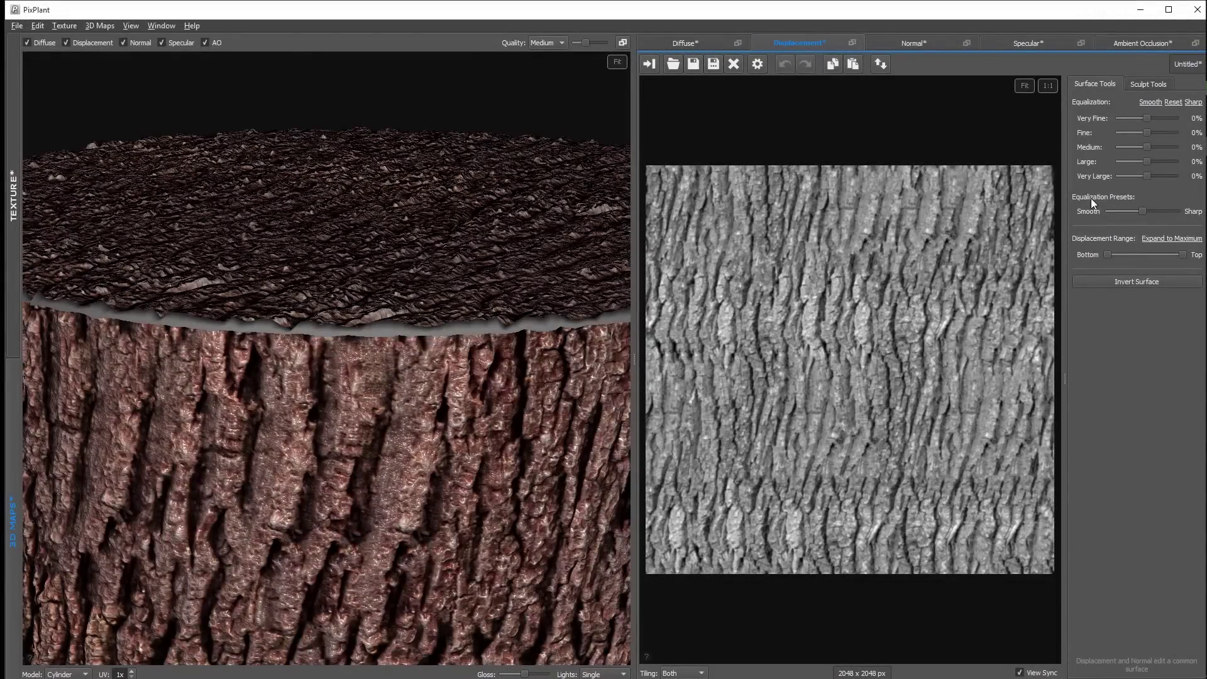
- Reduce very fine, fine and medium displacement detail, emphasising large bark ridges
drag(1145, 118, 1069, 133)
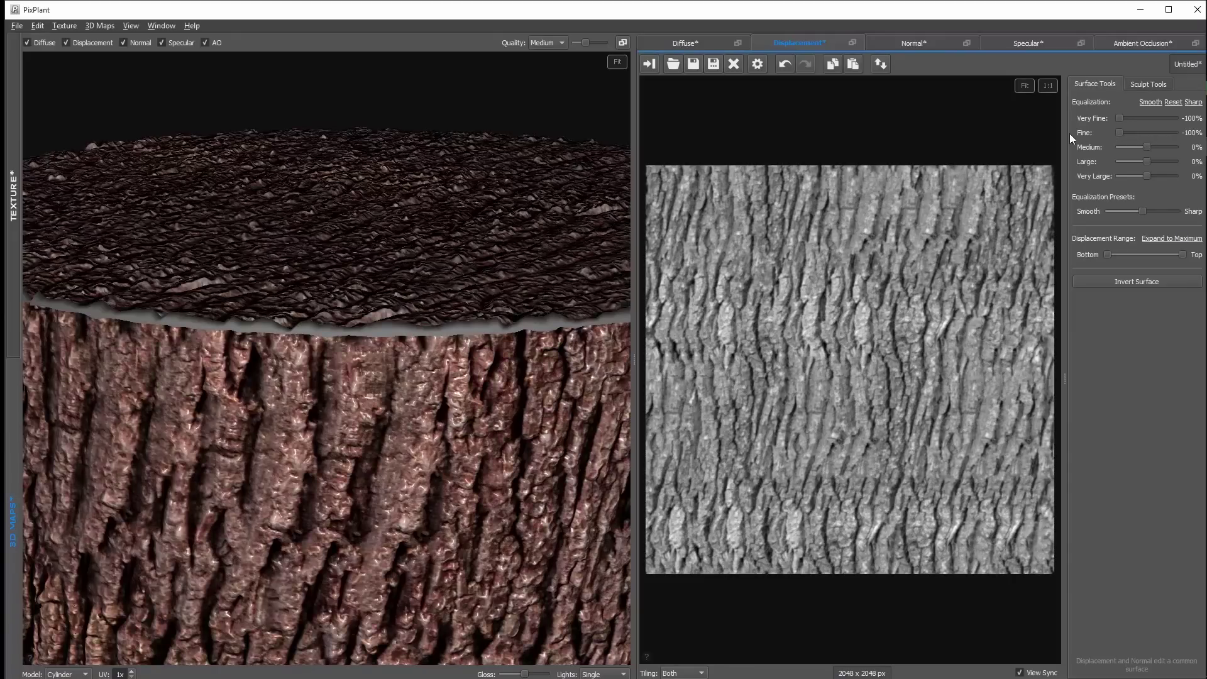
drag(1144, 147, 1092, 146)
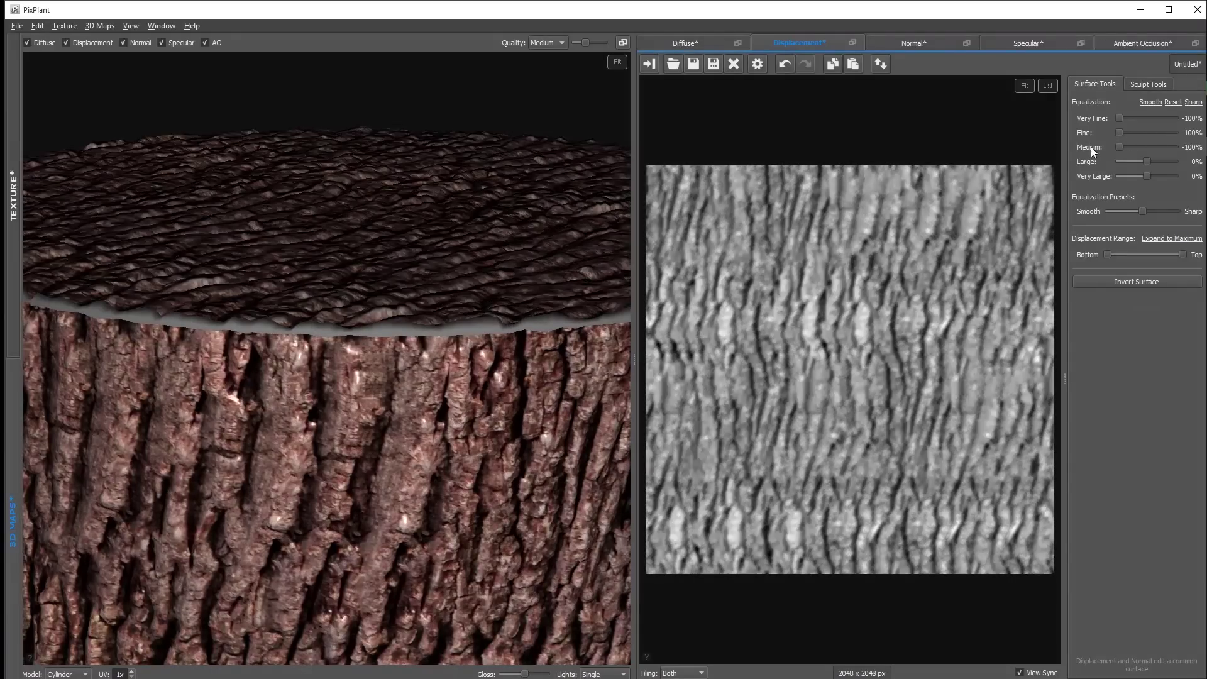
scroll(363, 292, down, 5)
drag(384, 459, 527, 403)
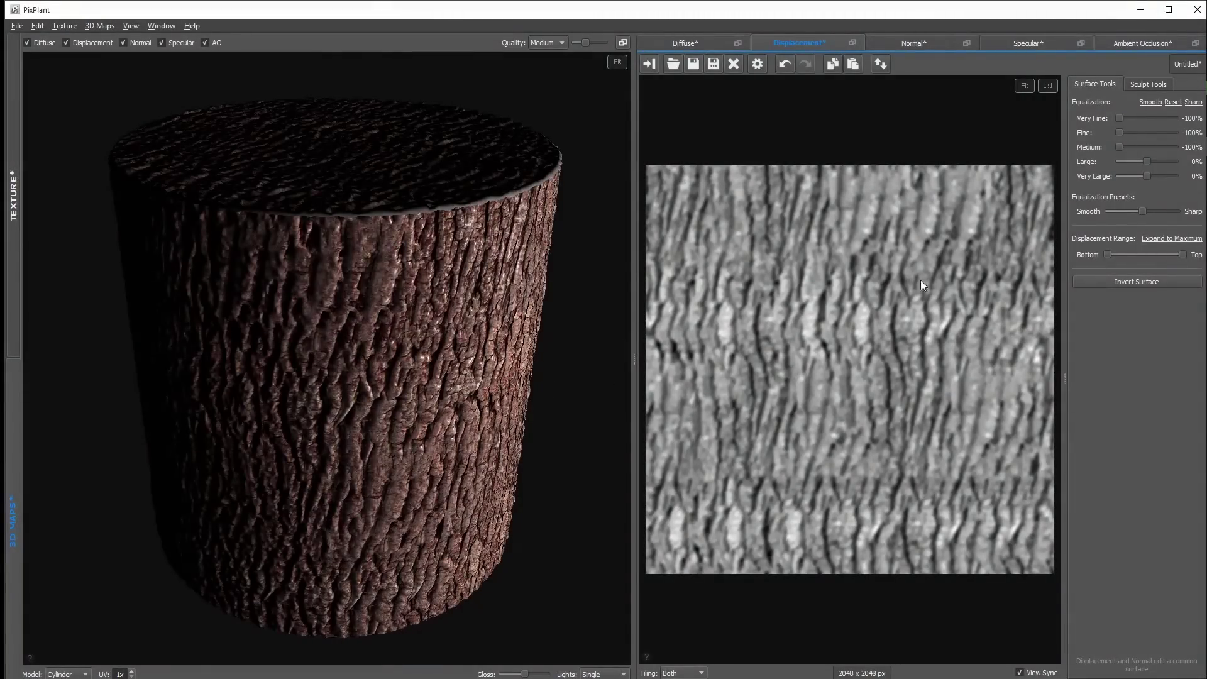
drag(1120, 147, 1141, 145)
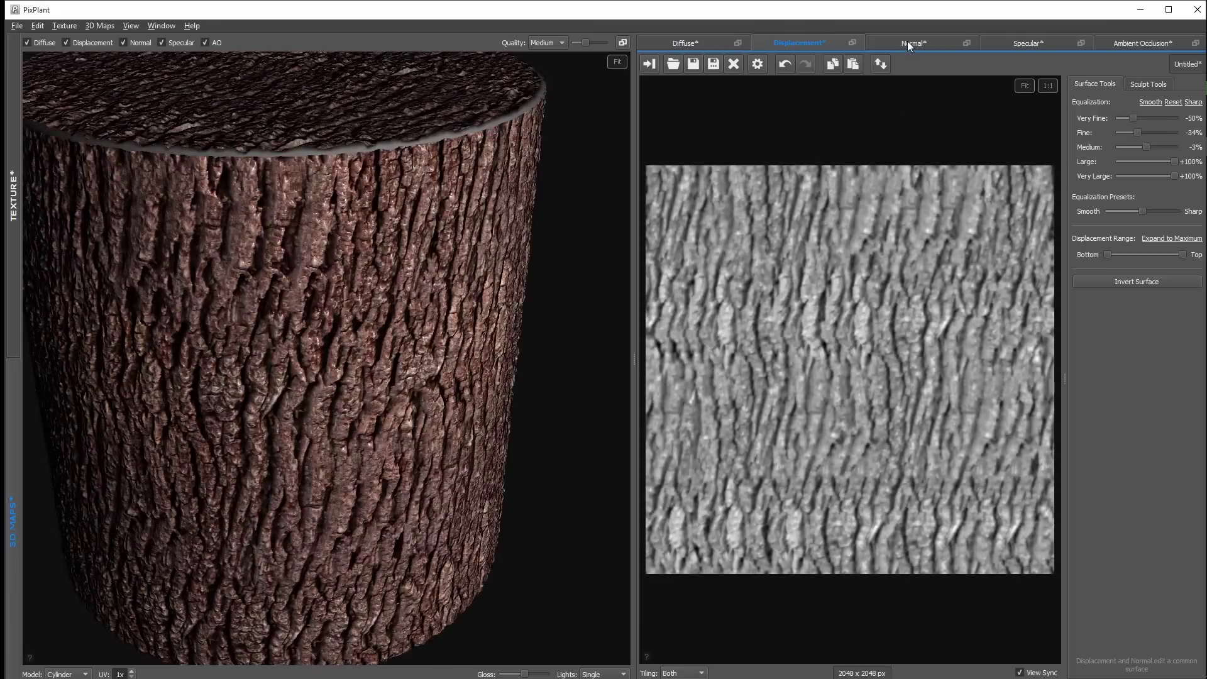
- Raise the bottom of the normal map's displacement range slightly
click(907, 40)
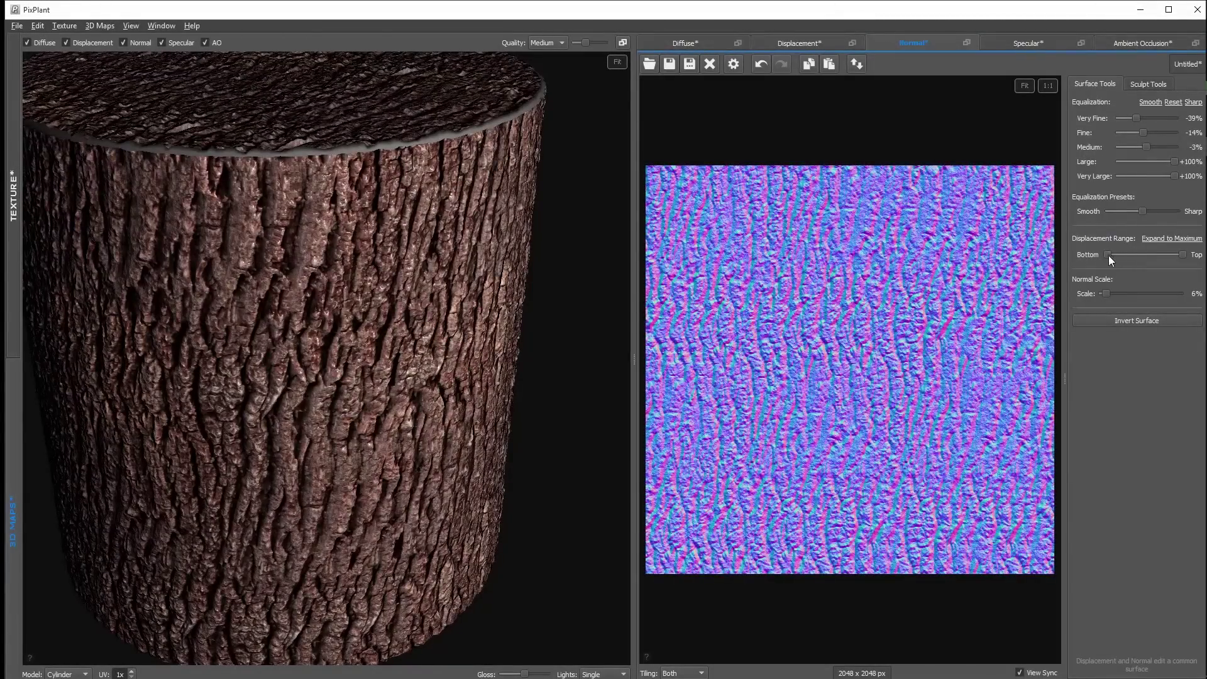
drag(1131, 254, 1156, 254)
- Show the specular map alone on the cylinder and lower its contrast to +36%
click(1012, 41)
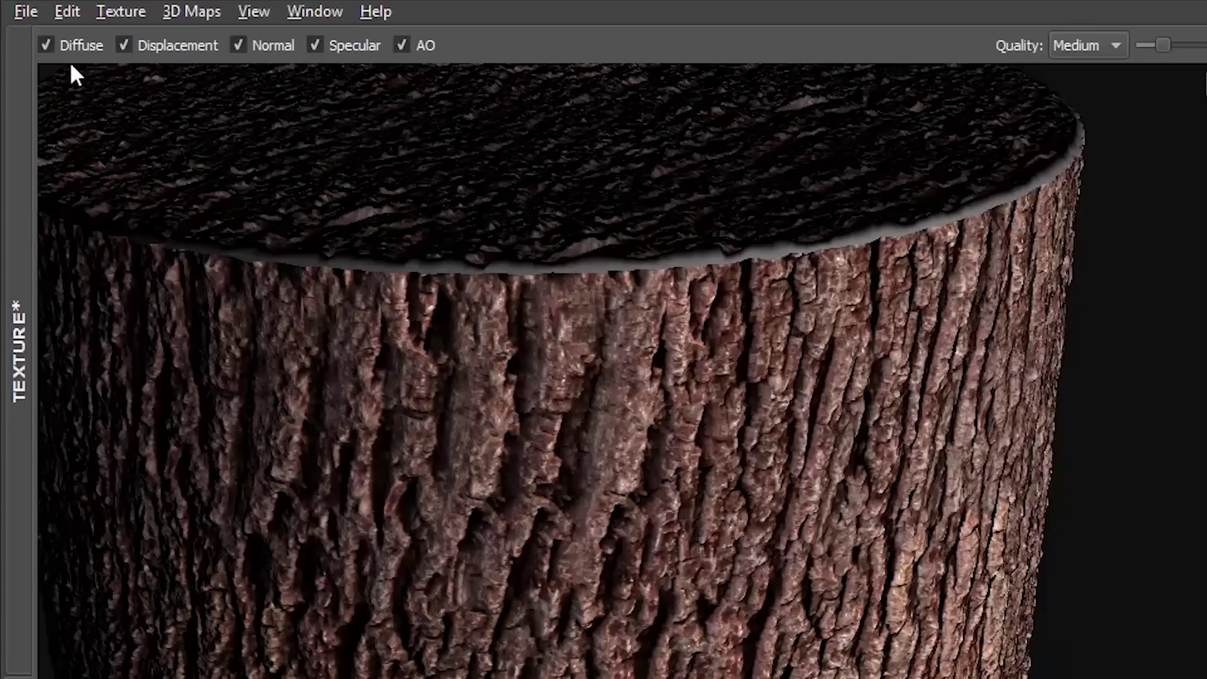
click(124, 46)
click(240, 46)
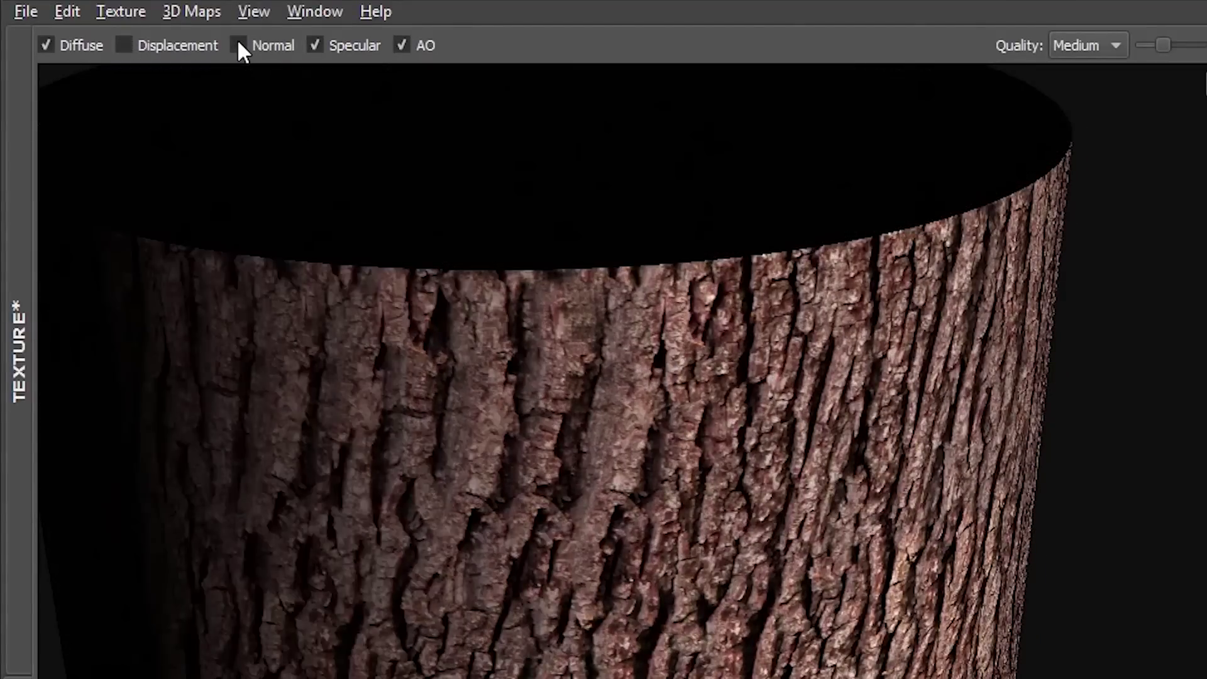
click(399, 44)
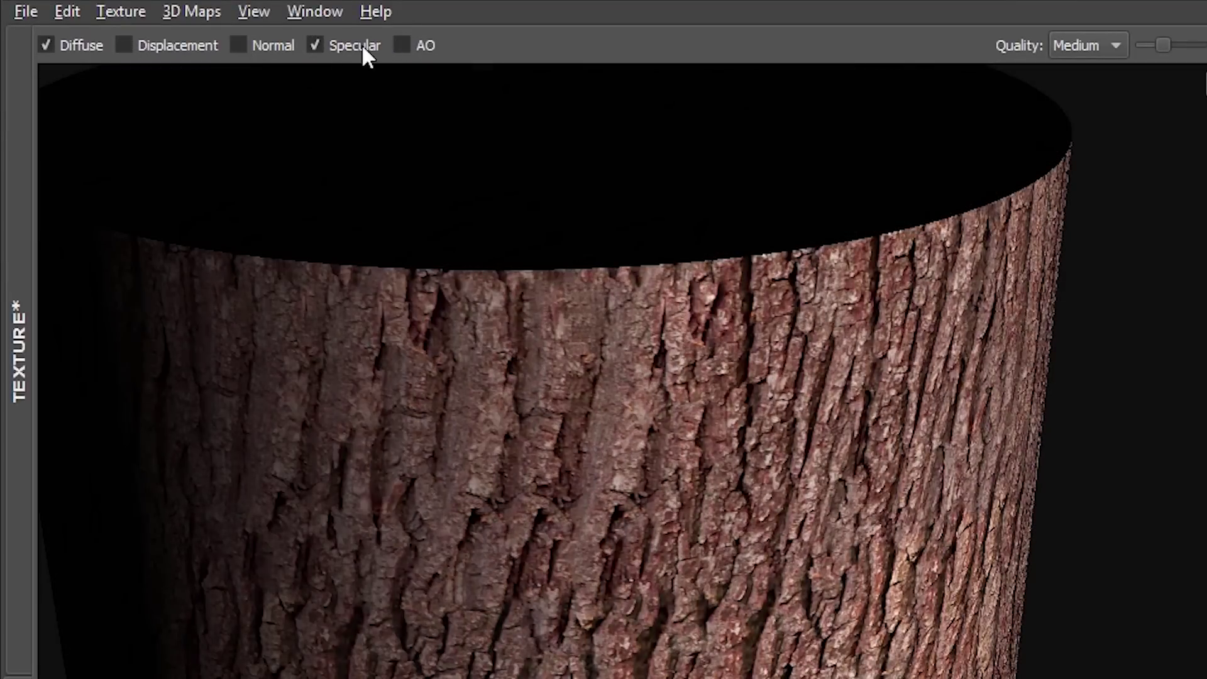
click(48, 46)
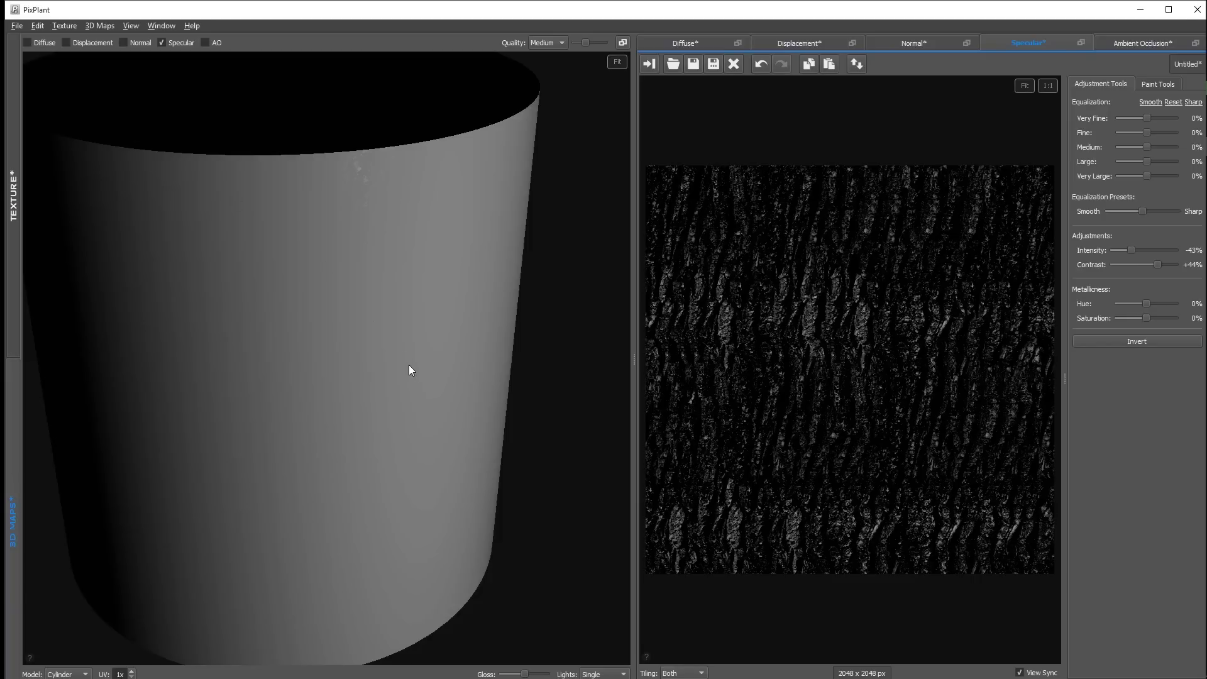
mouse_move(409, 370)
mouse_down()
mouse_move(420, 383)
mouse_move(434, 544)
mouse_move(464, 512)
mouse_move(482, 549)
mouse_up()
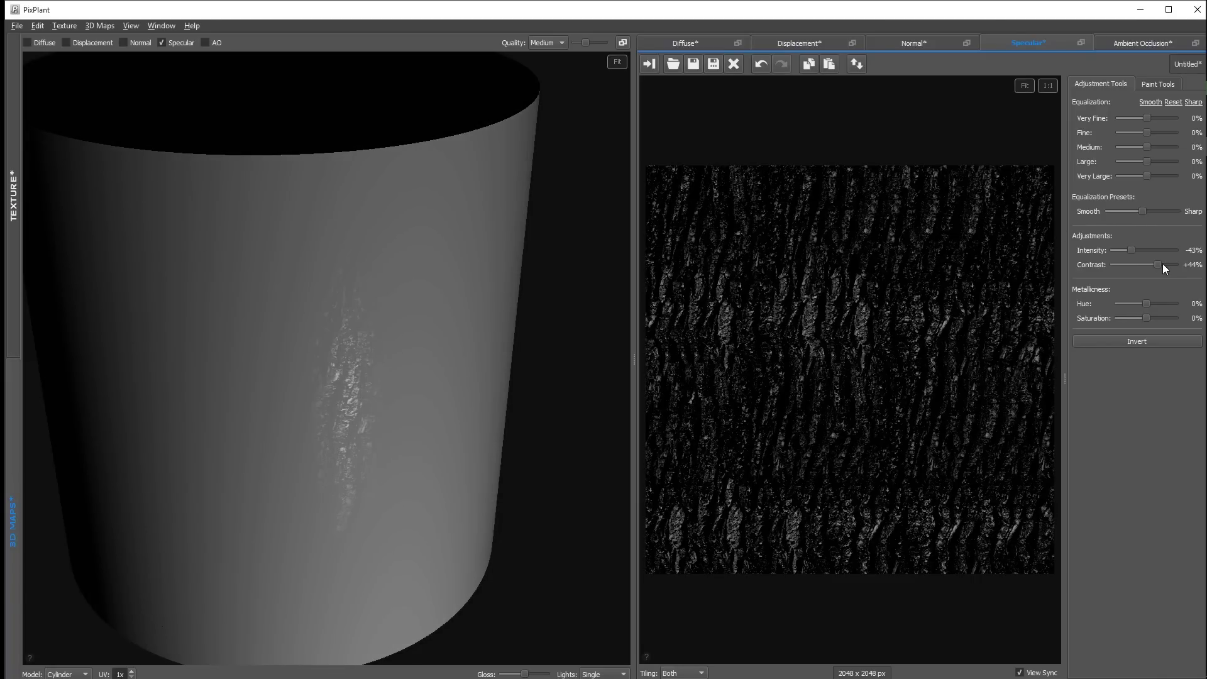
drag(1160, 264, 1126, 253)
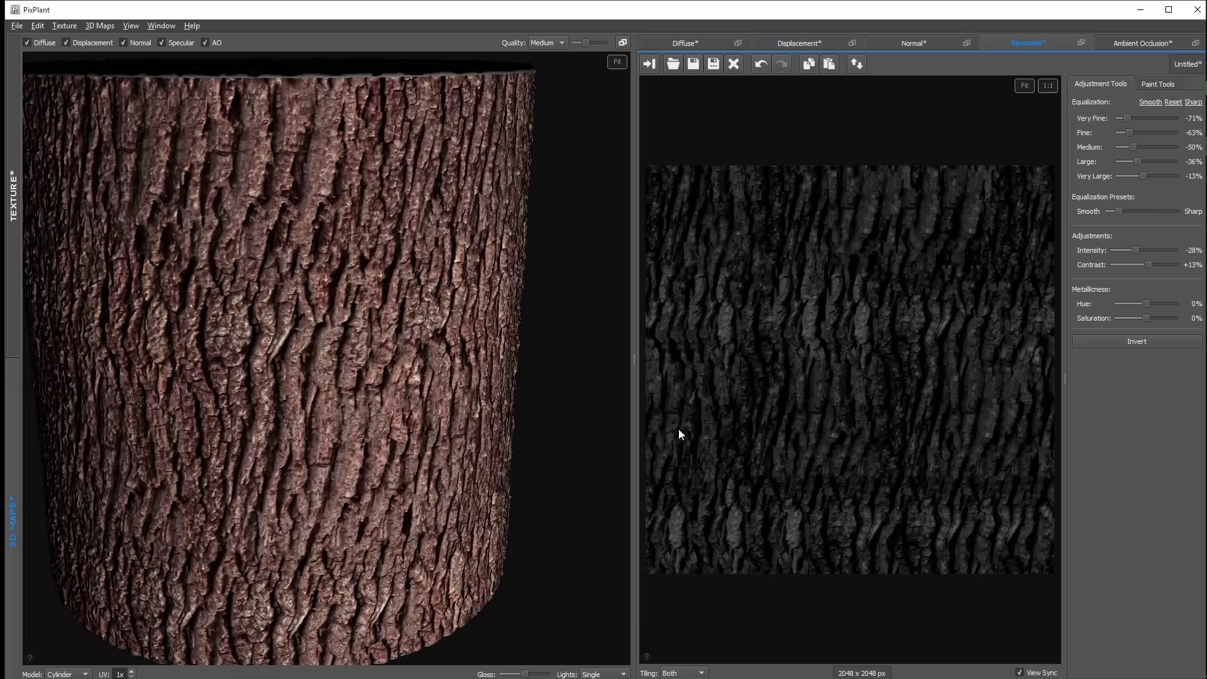
- Switch to the ambient occlusion map and toggle AO and diffuse on and off to compare
click(1135, 44)
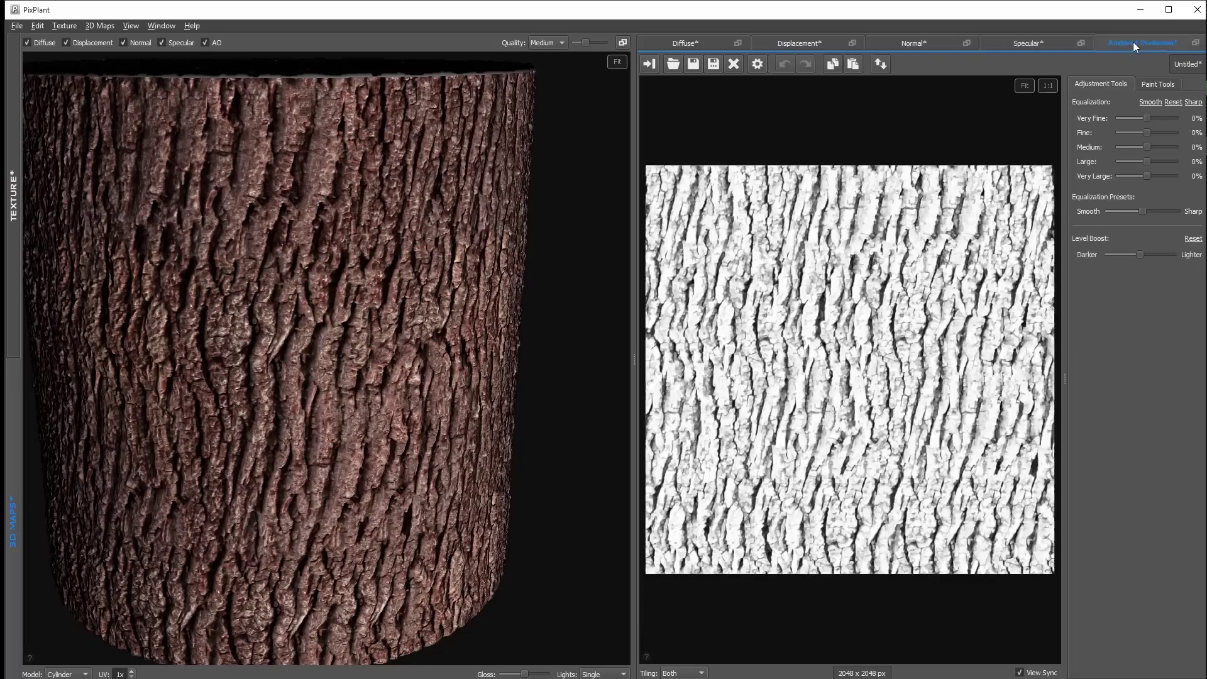
click(205, 42)
click(205, 42)
click(27, 43)
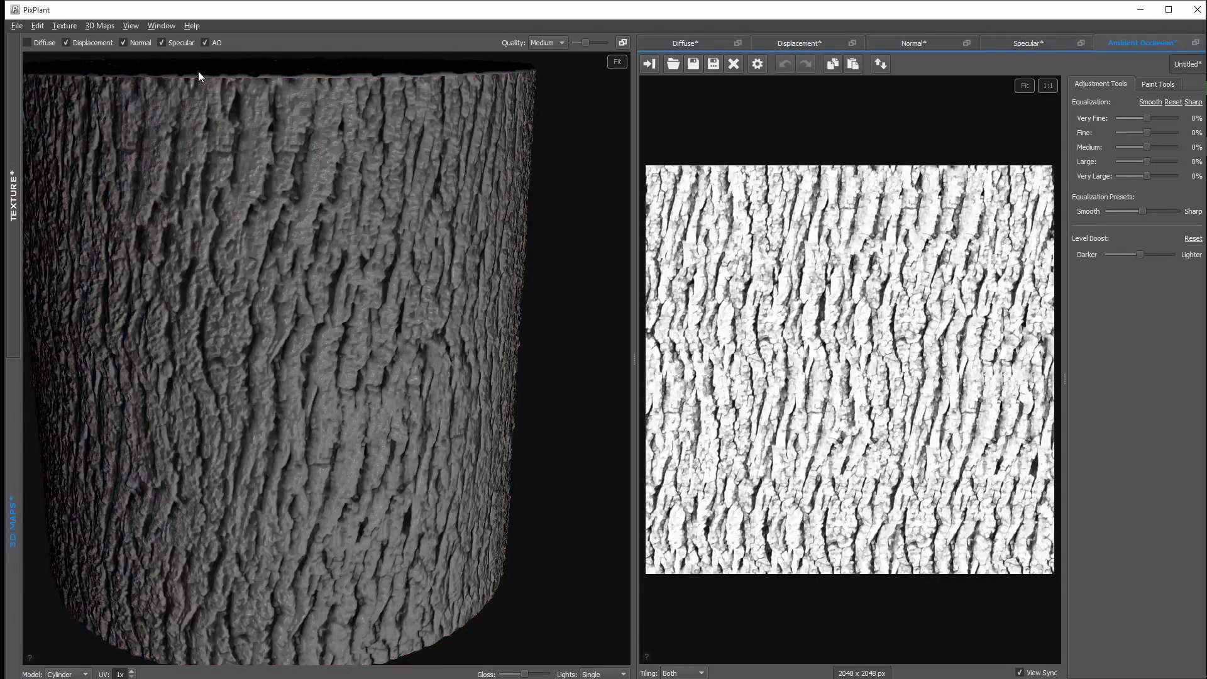
click(205, 43)
click(205, 43)
click(205, 43)
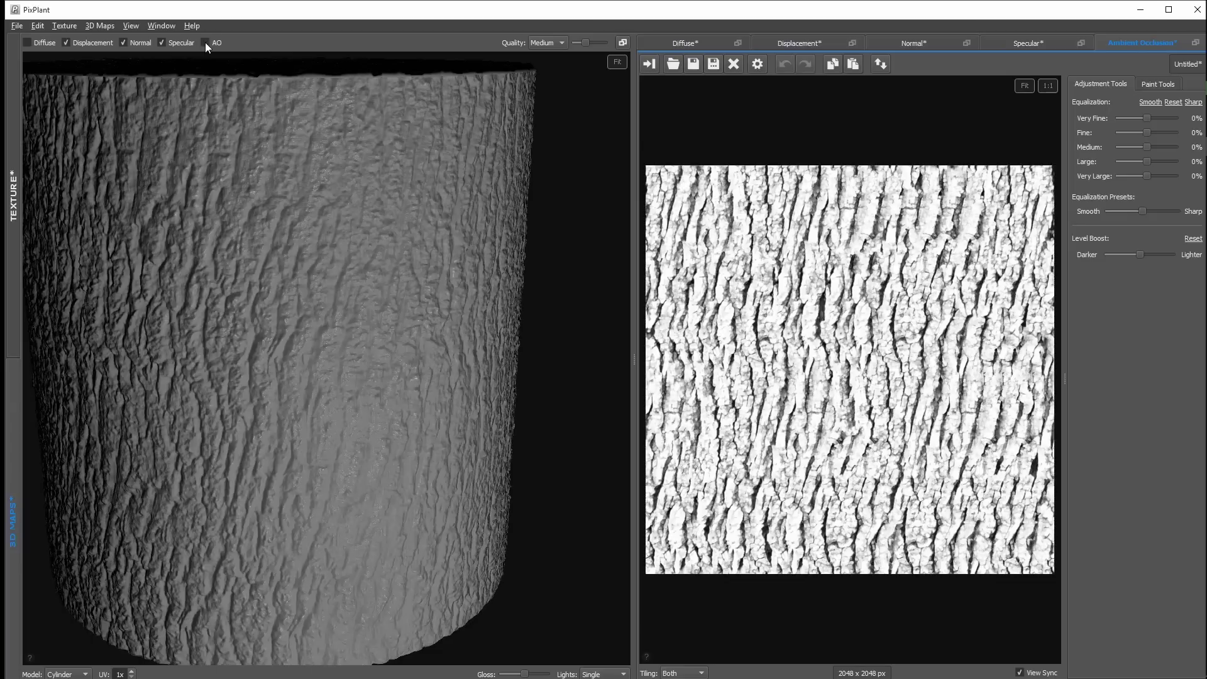
click(205, 43)
- Set AO equalization to Very Fine −60%, Fine −53%, Medium −42%, Large −30%, Very Large +20%
drag(340, 231, 402, 236)
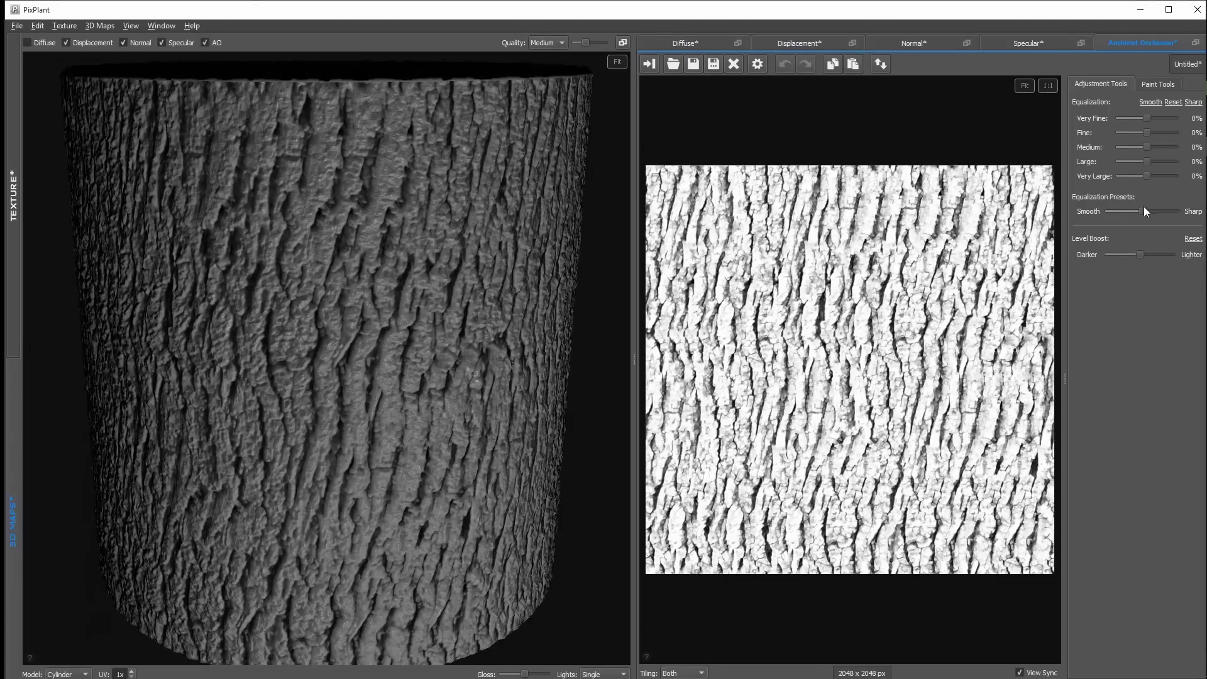
mouse_move(1144, 211)
mouse_down()
mouse_move(1164, 211)
mouse_move(1123, 222)
mouse_up()
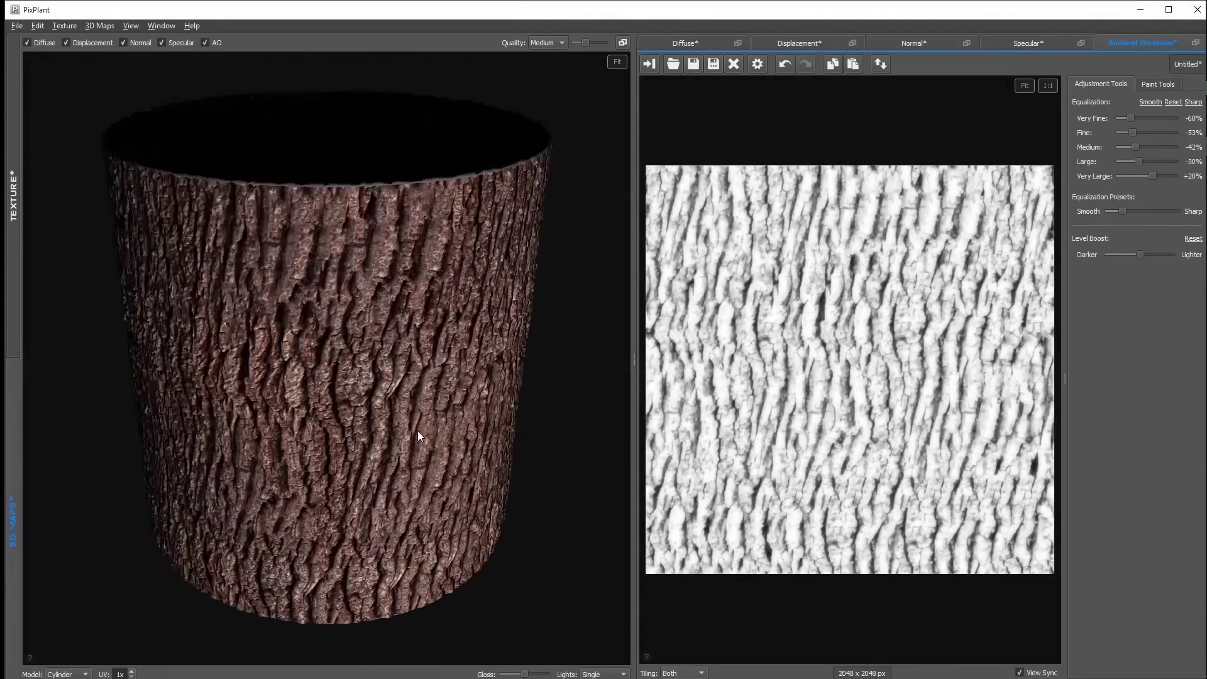
drag(418, 432, 484, 298)
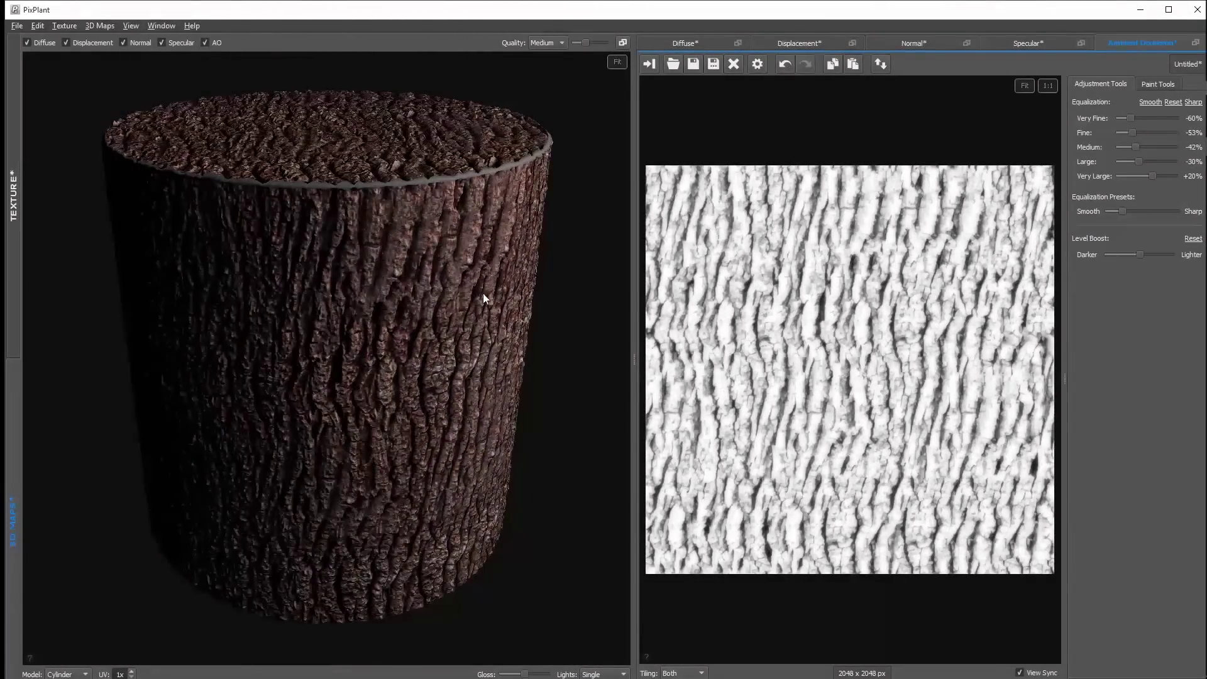
- Preview the bark texture on a sphere and rotate it to inspect the surface
click(60, 673)
click(62, 655)
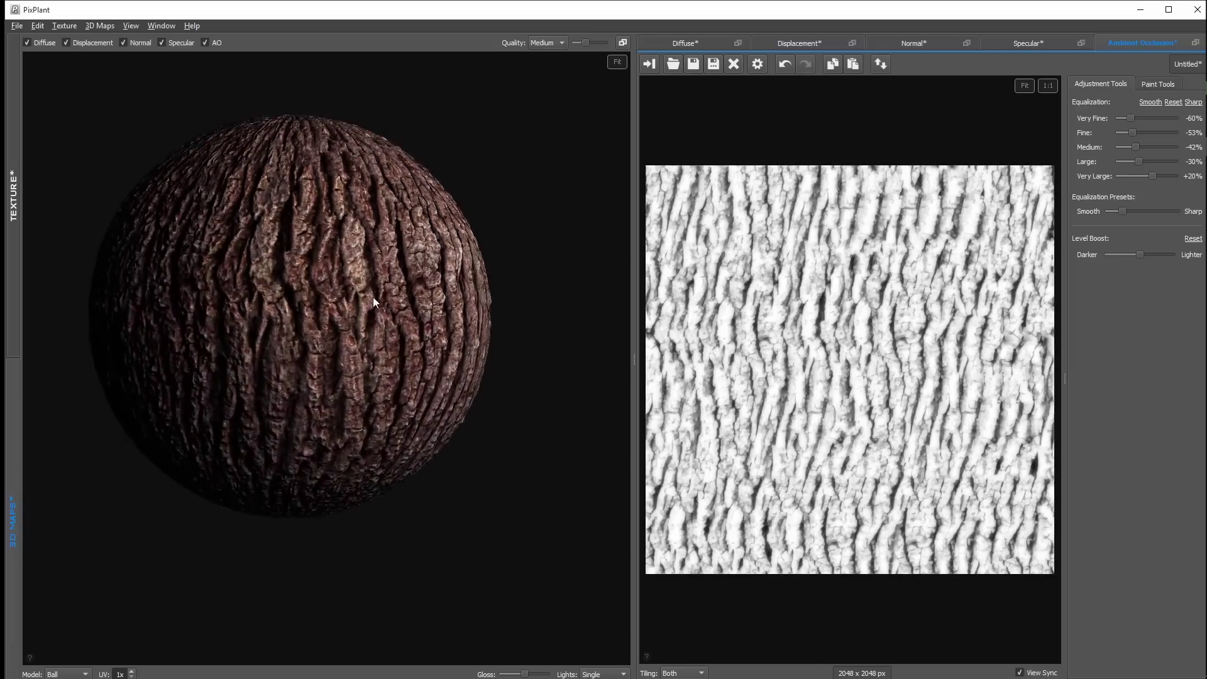
drag(372, 301, 380, 247)
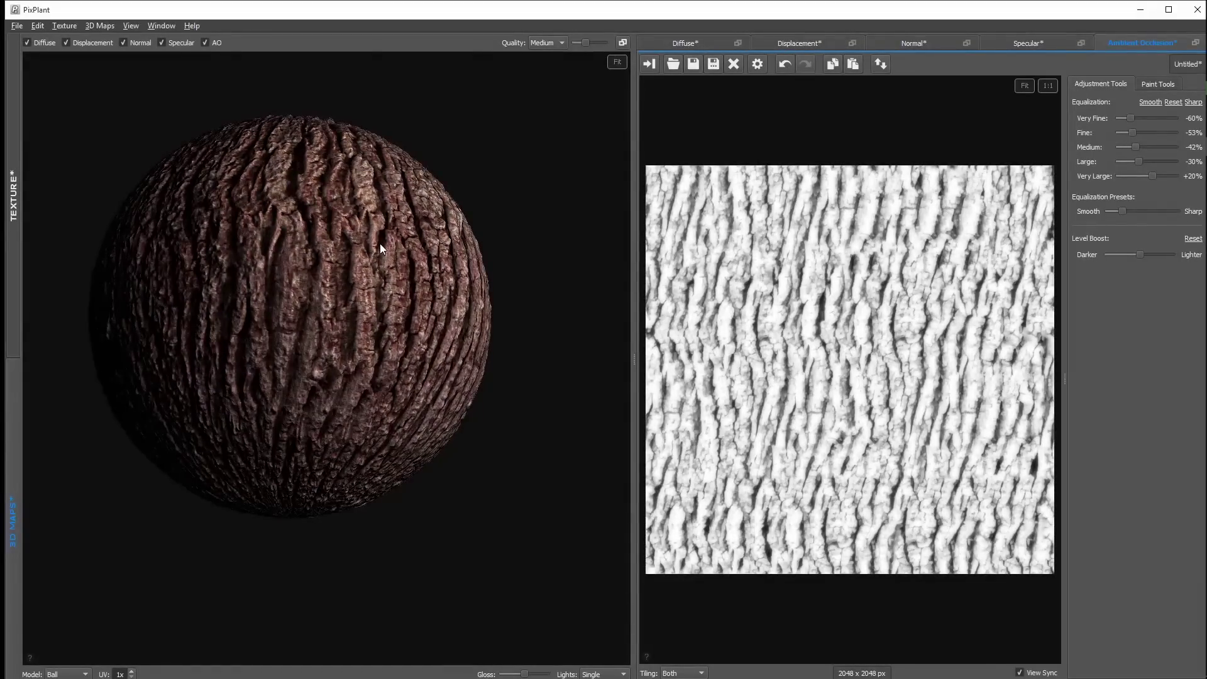
drag(380, 243, 380, 340)
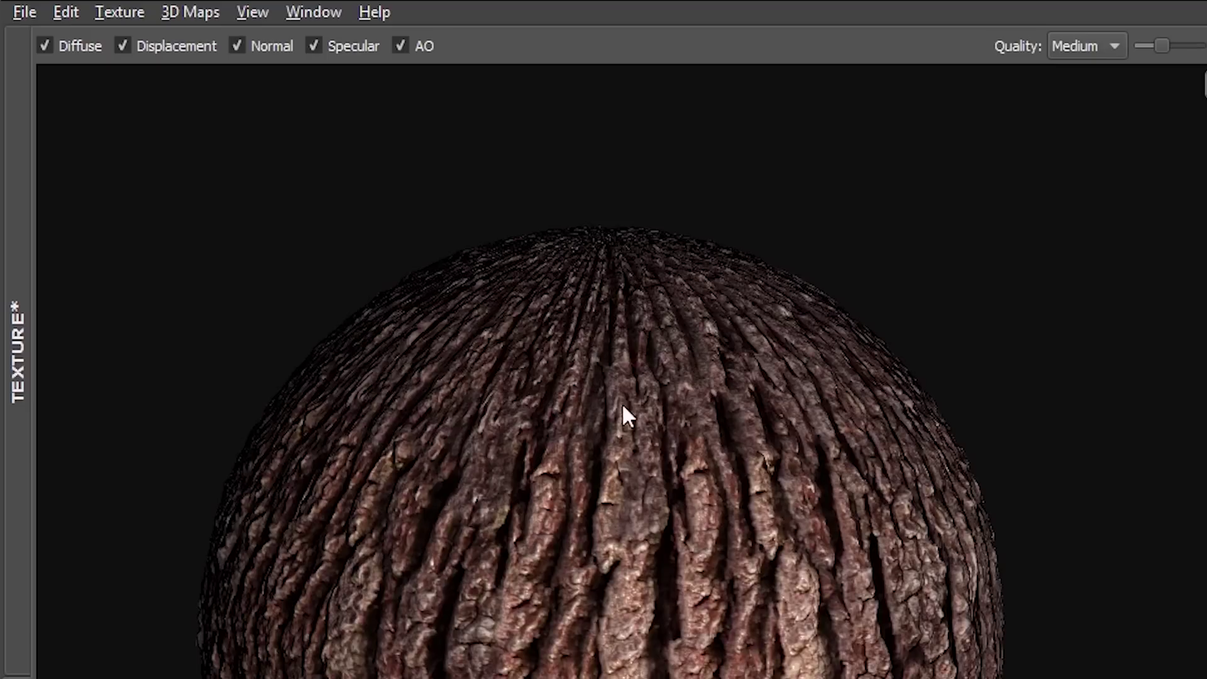
- Save all maps to the tex folder with automatic names using the prefix 'bar'
click(21, 10)
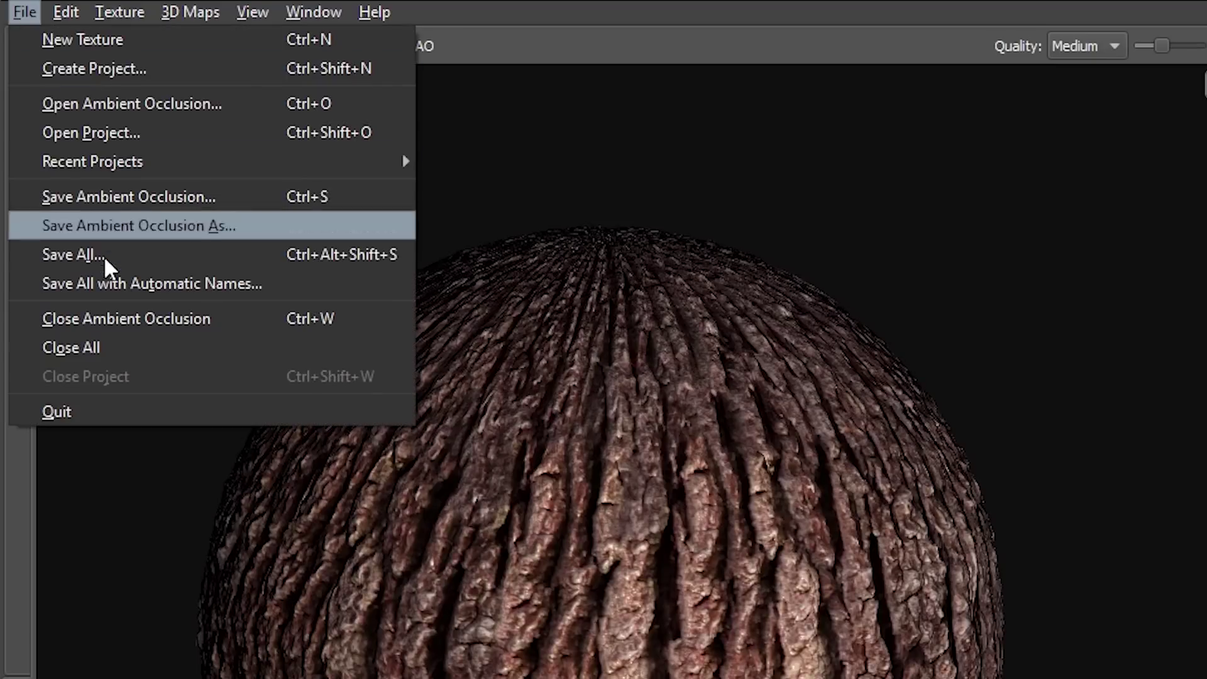
click(187, 283)
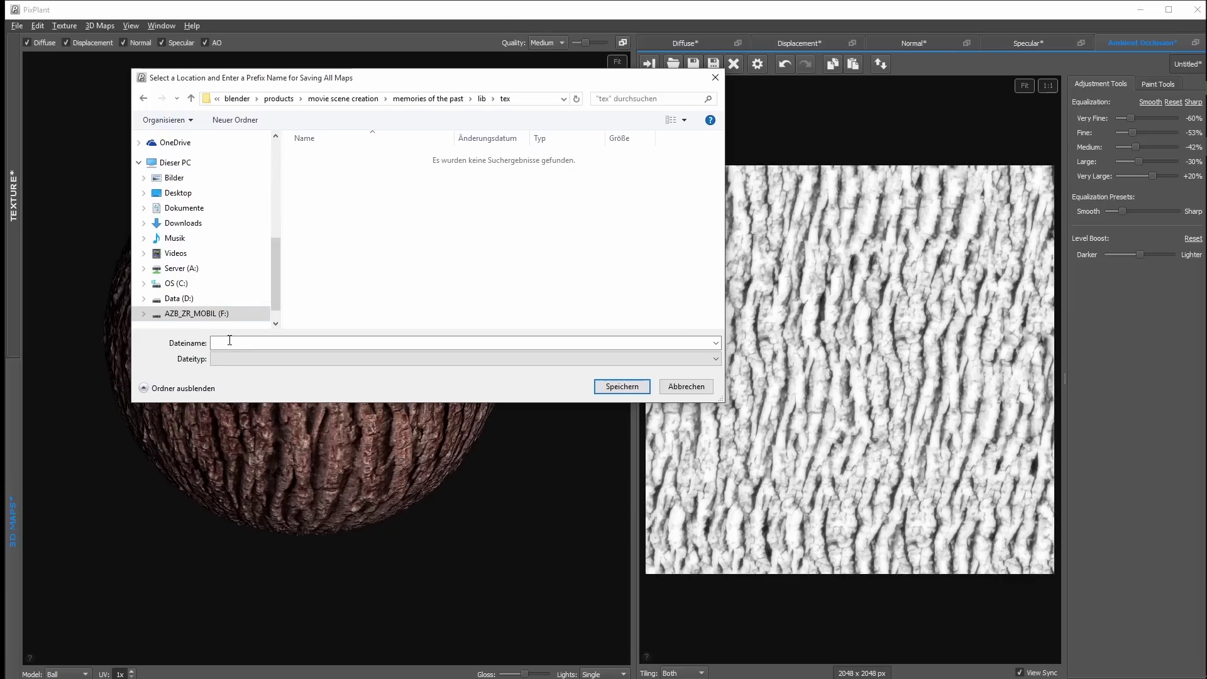
click(230, 340)
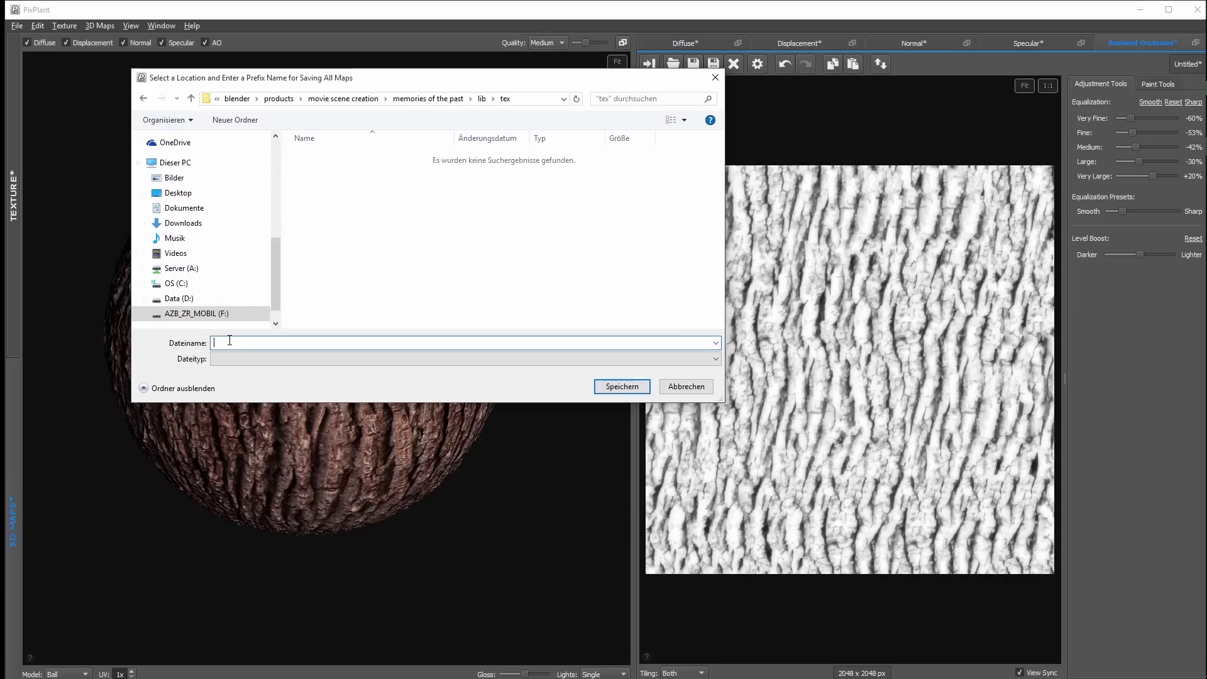
text(bark)
click(616, 386)
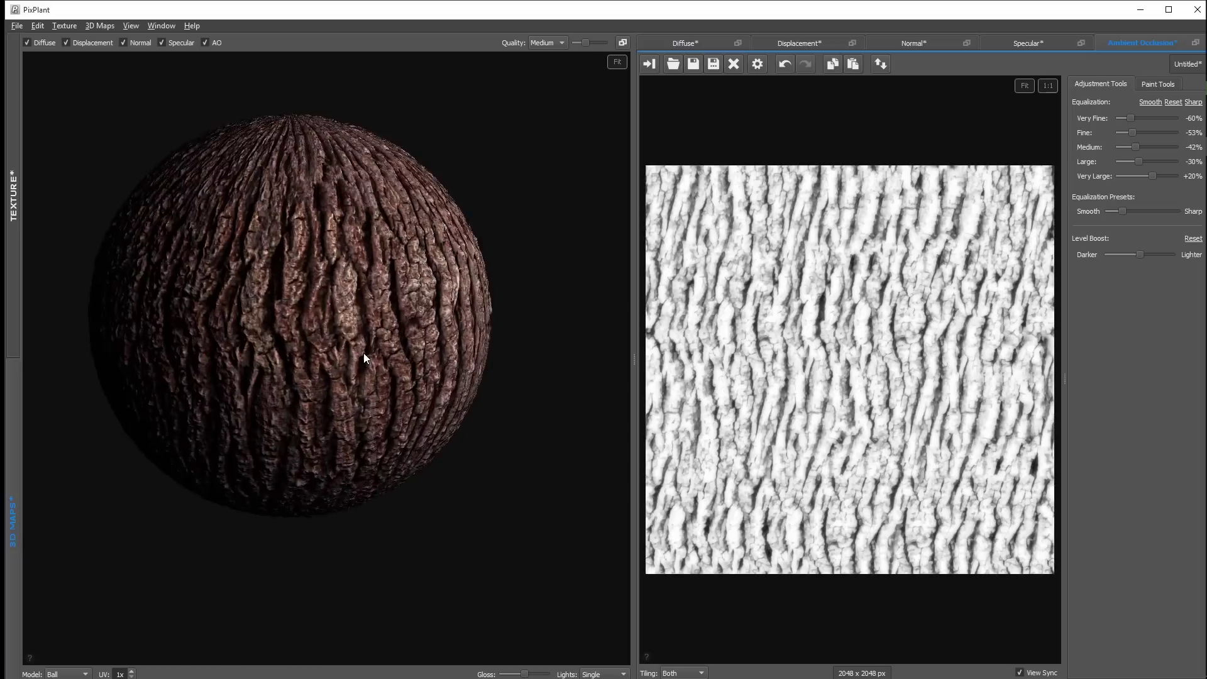
- Rotate and reposition the bark sphere in the 3D preview to inspect its surface
drag(363, 352, 387, 390)
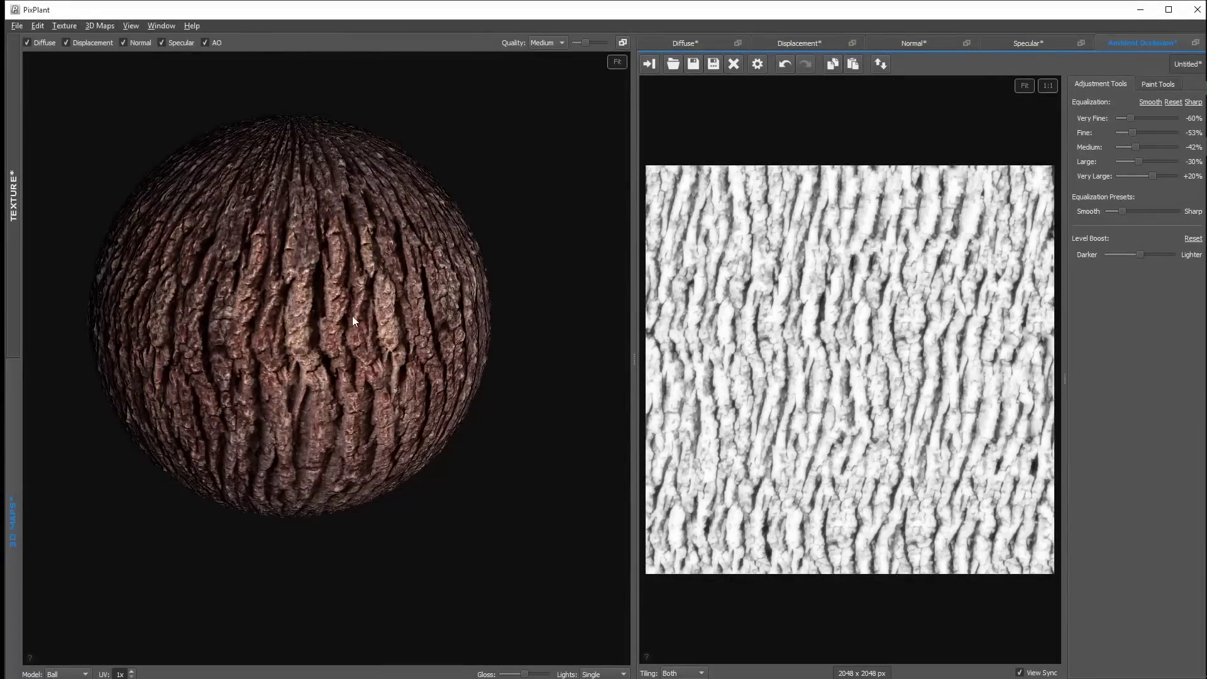
drag(352, 317, 371, 339)
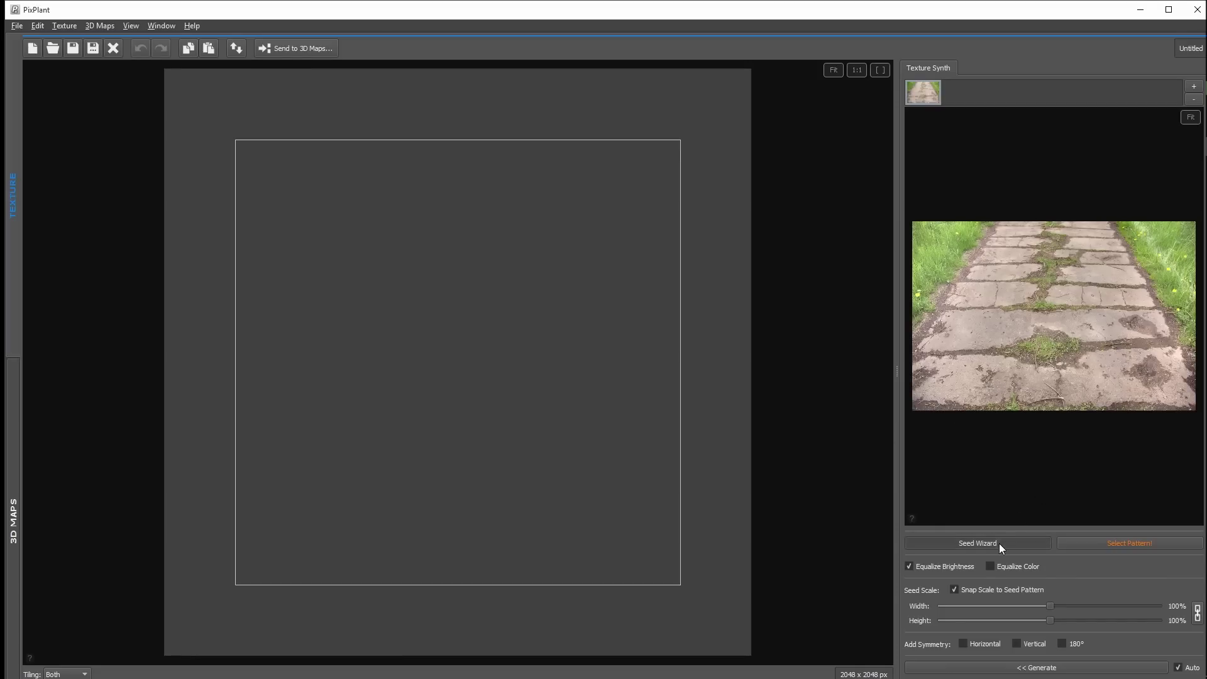
- In the Seed Wizard, drag the four corners onto the path edges to straighten it
click(998, 543)
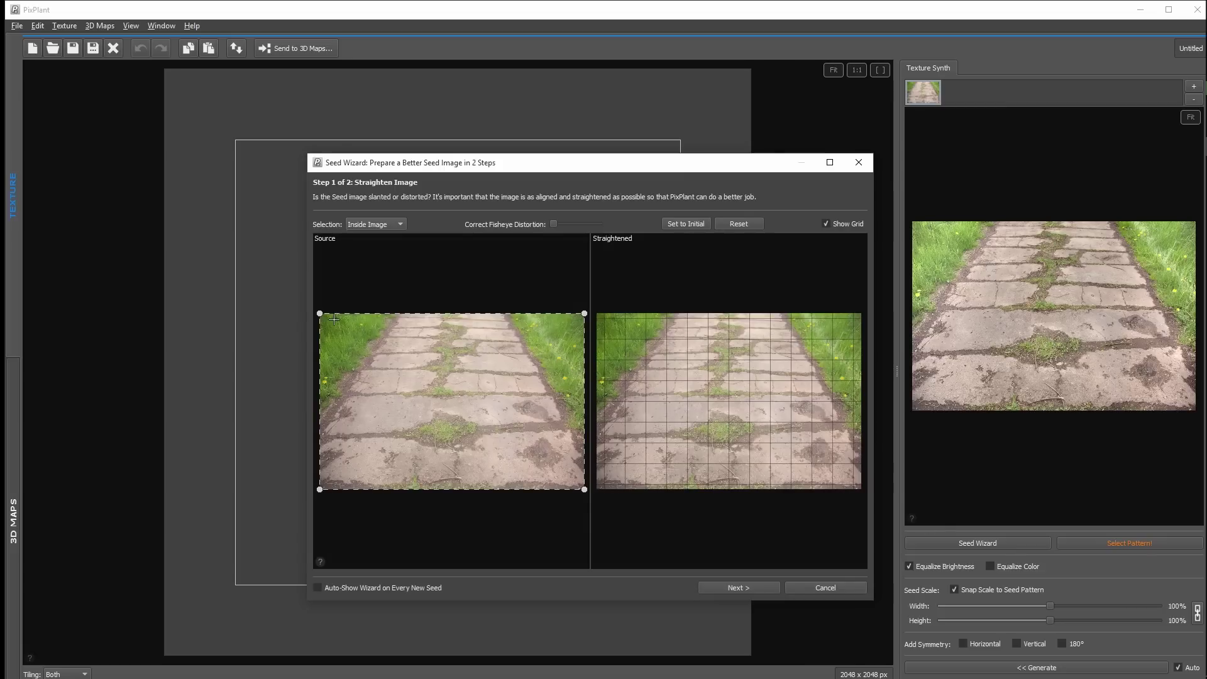
drag(320, 314, 392, 313)
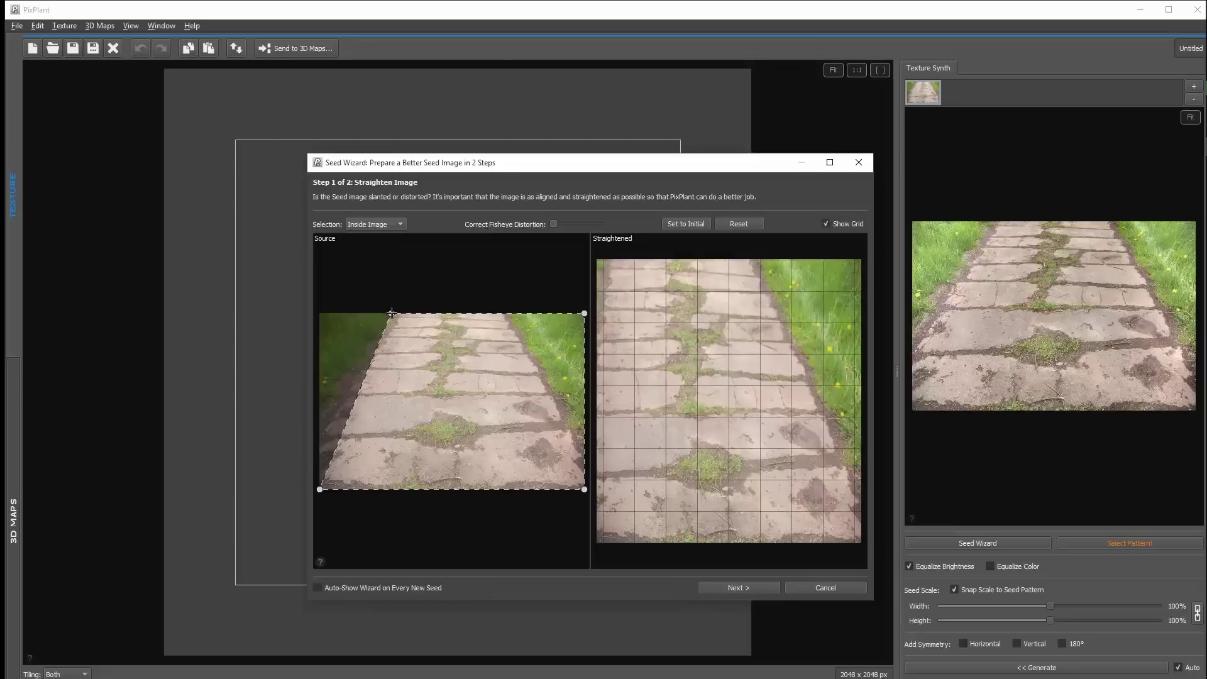
drag(319, 489, 311, 417)
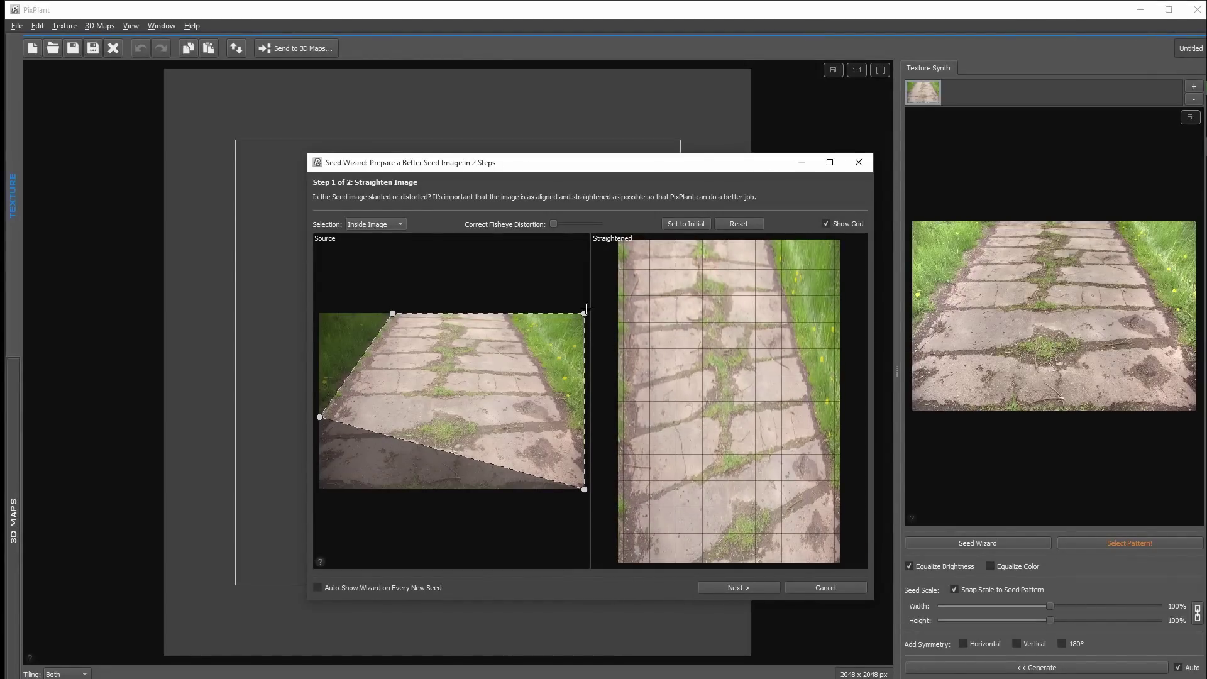
drag(588, 311, 509, 313)
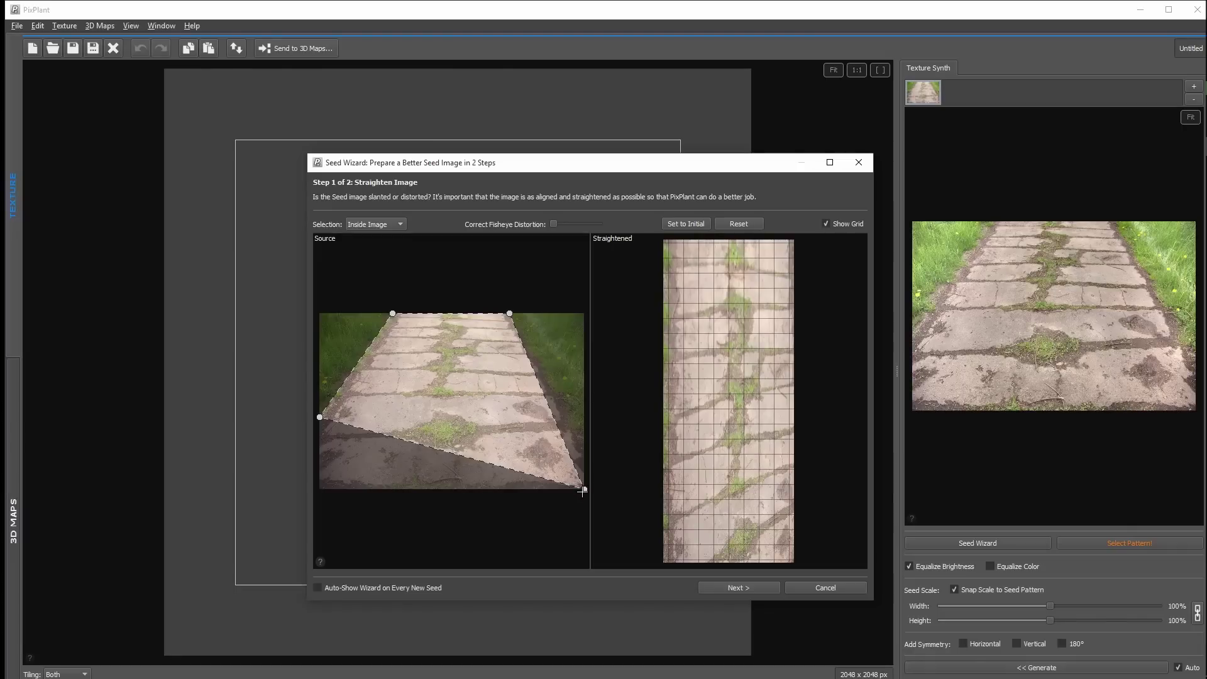
drag(582, 491, 570, 416)
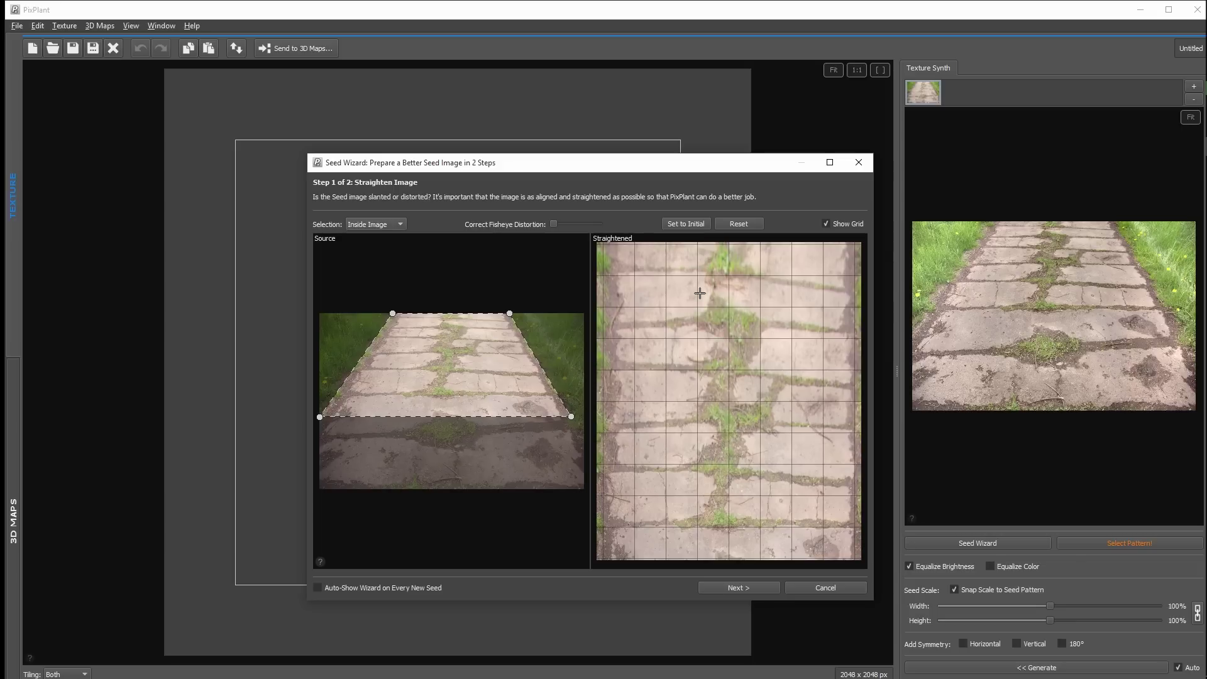
click(745, 587)
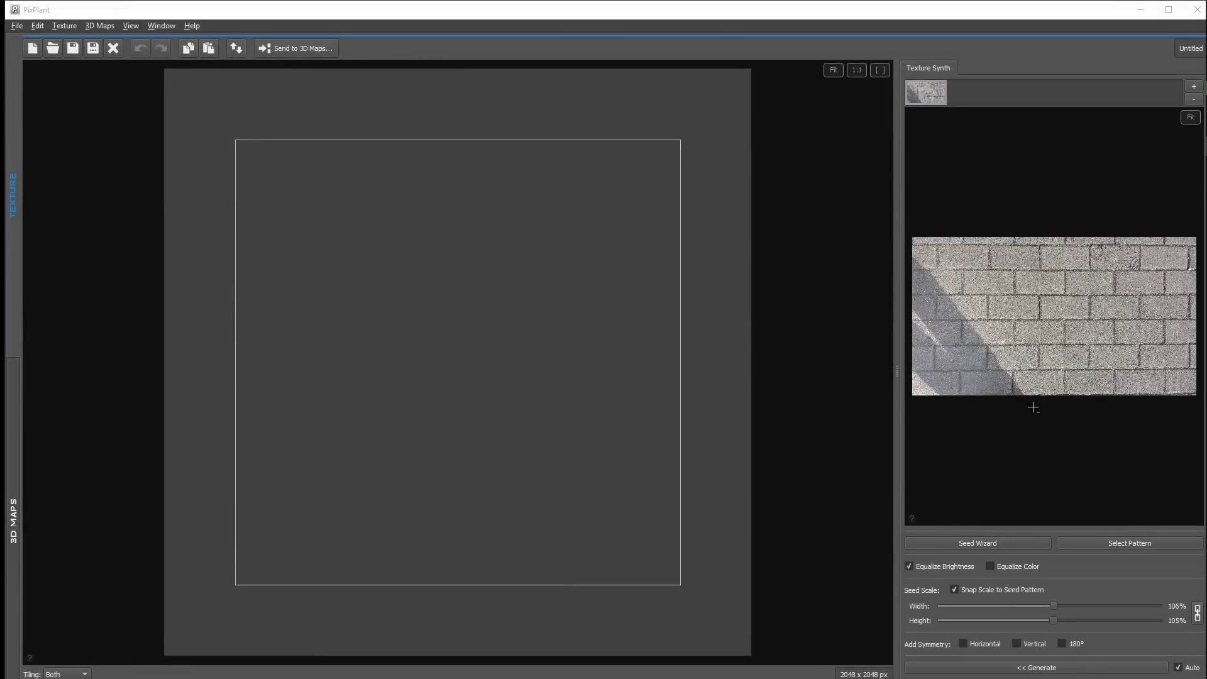
- Generate the brick texture from the seed's unshaded right part using the detected brick grid
click(1032, 404)
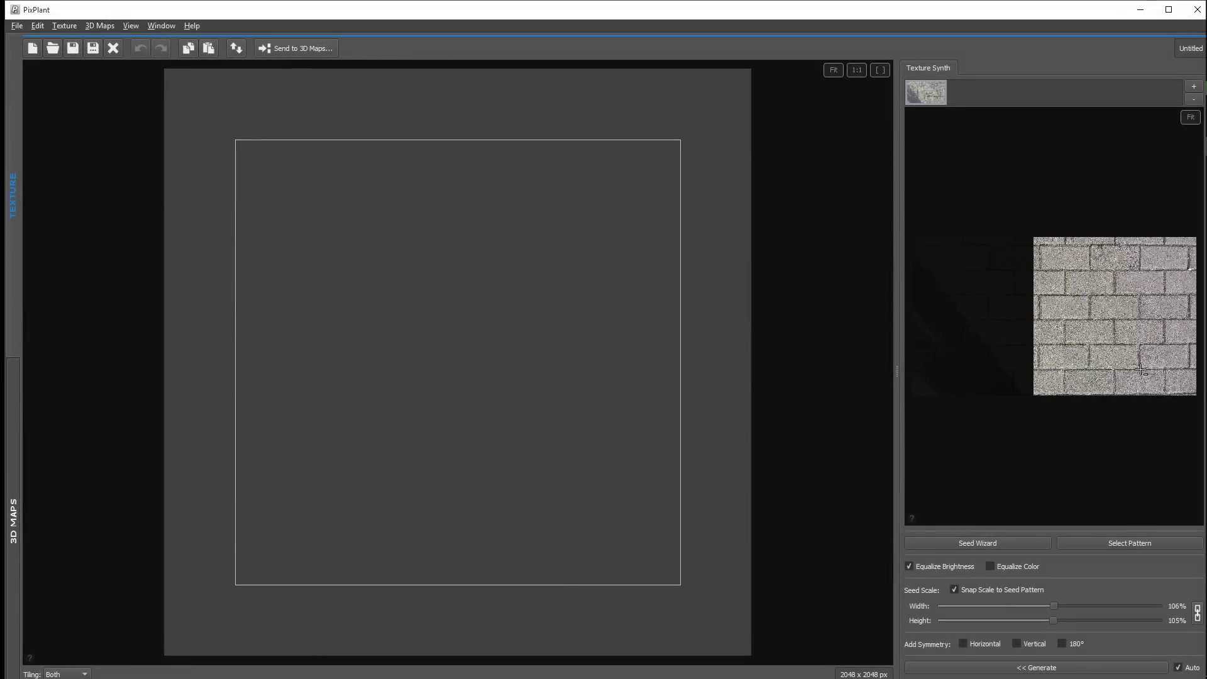
click(1147, 541)
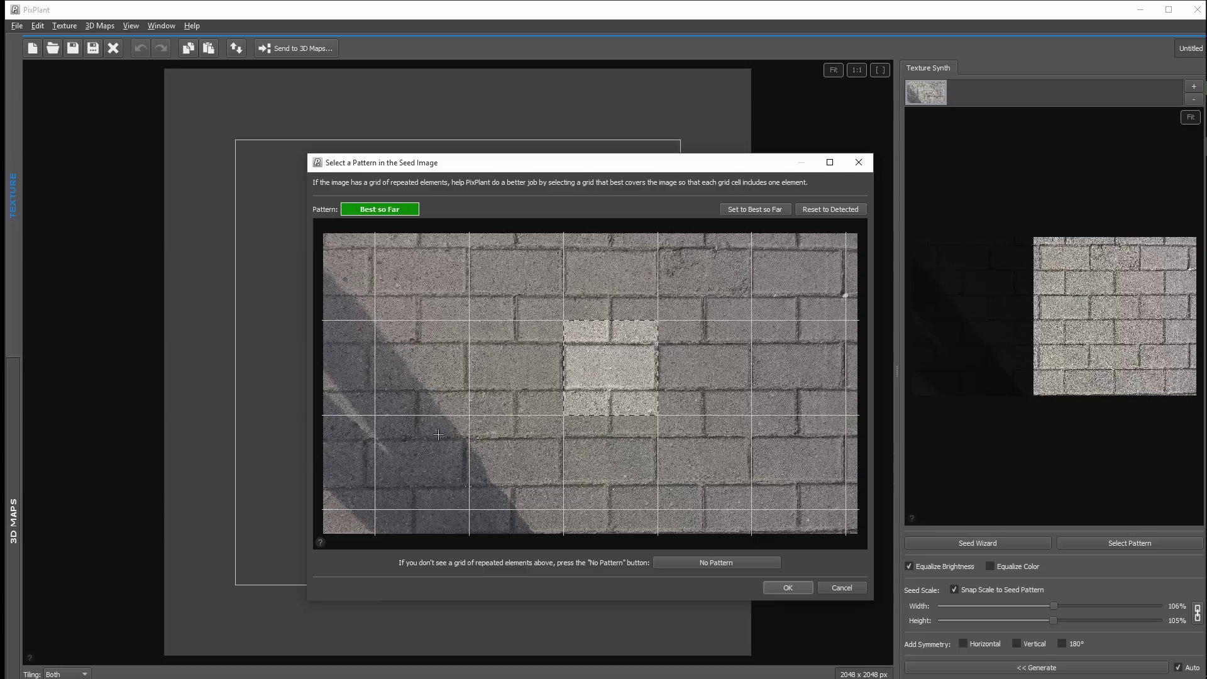
click(794, 590)
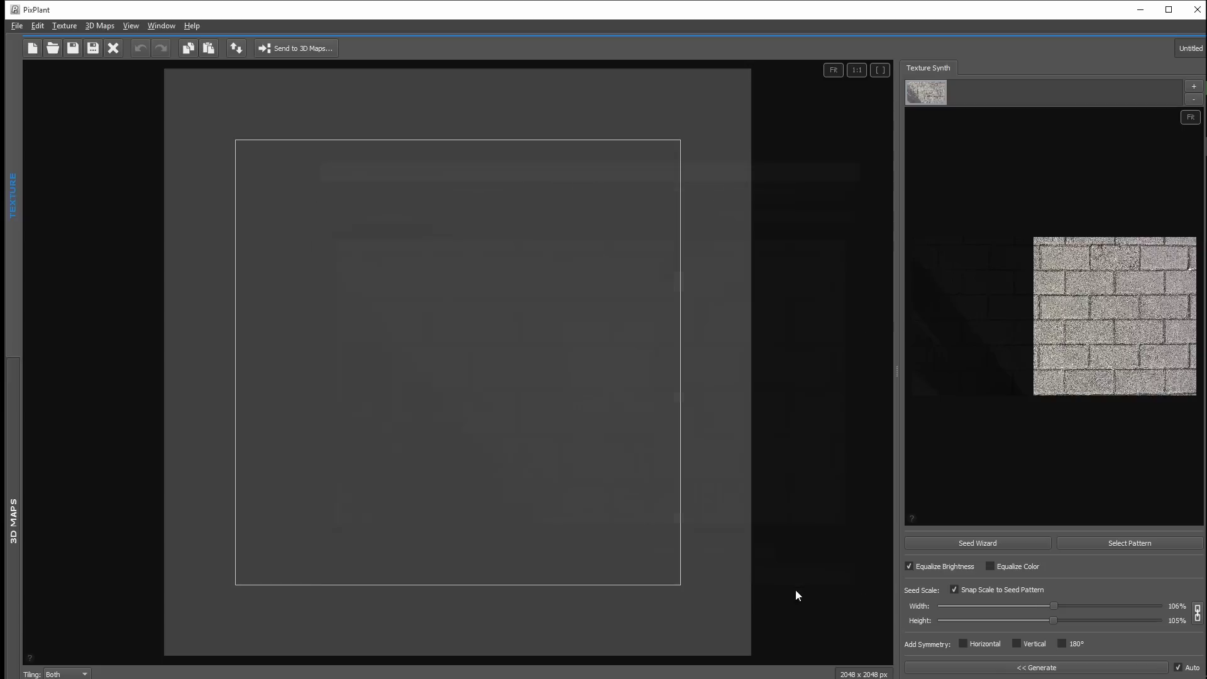
click(1003, 665)
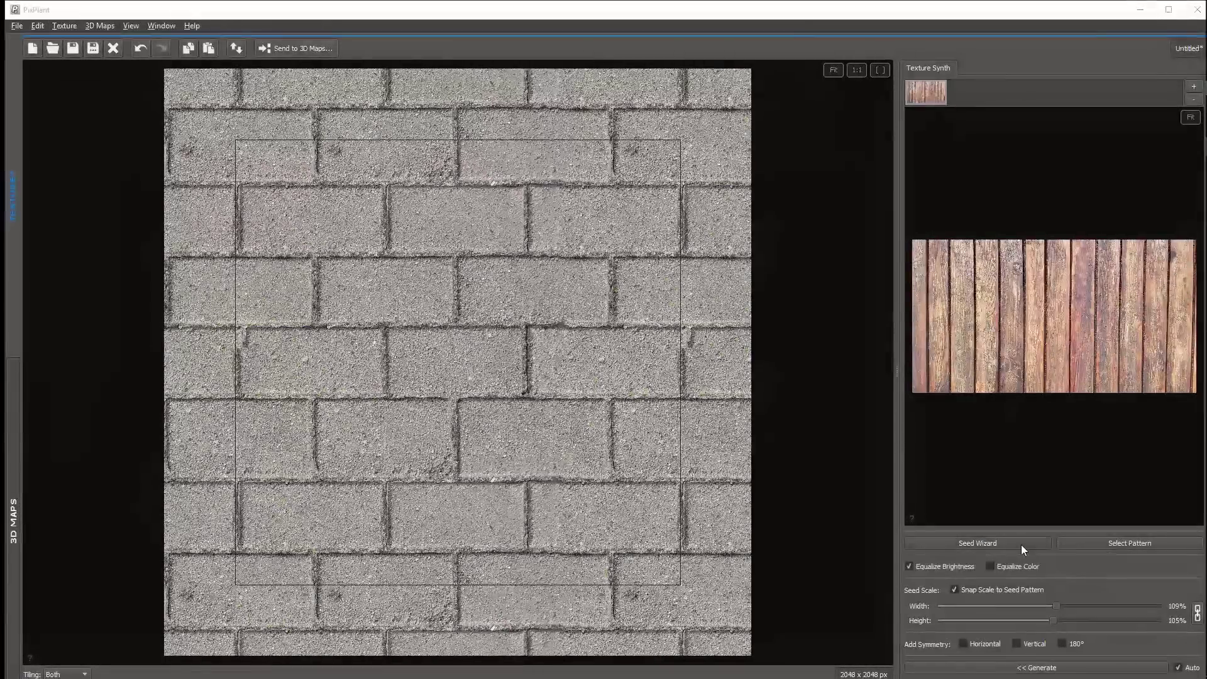
- Trim the wood seed's corners in the Seed Wizard and generate the plank texture
click(1021, 544)
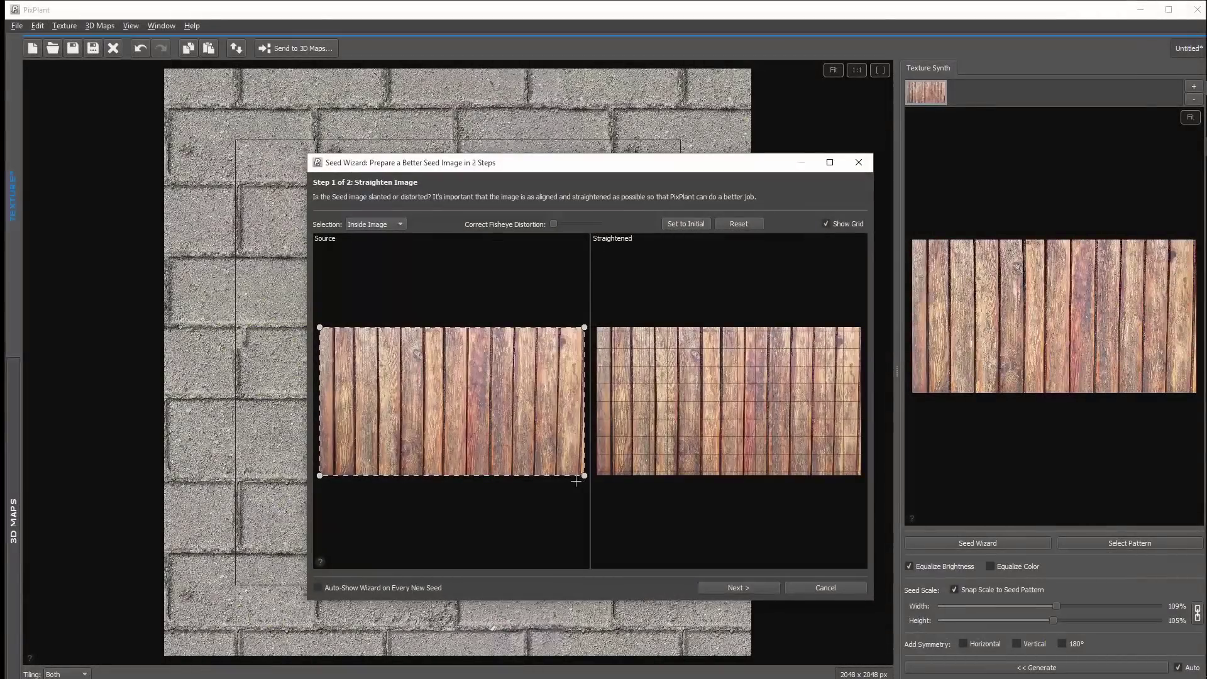
drag(584, 475, 579, 475)
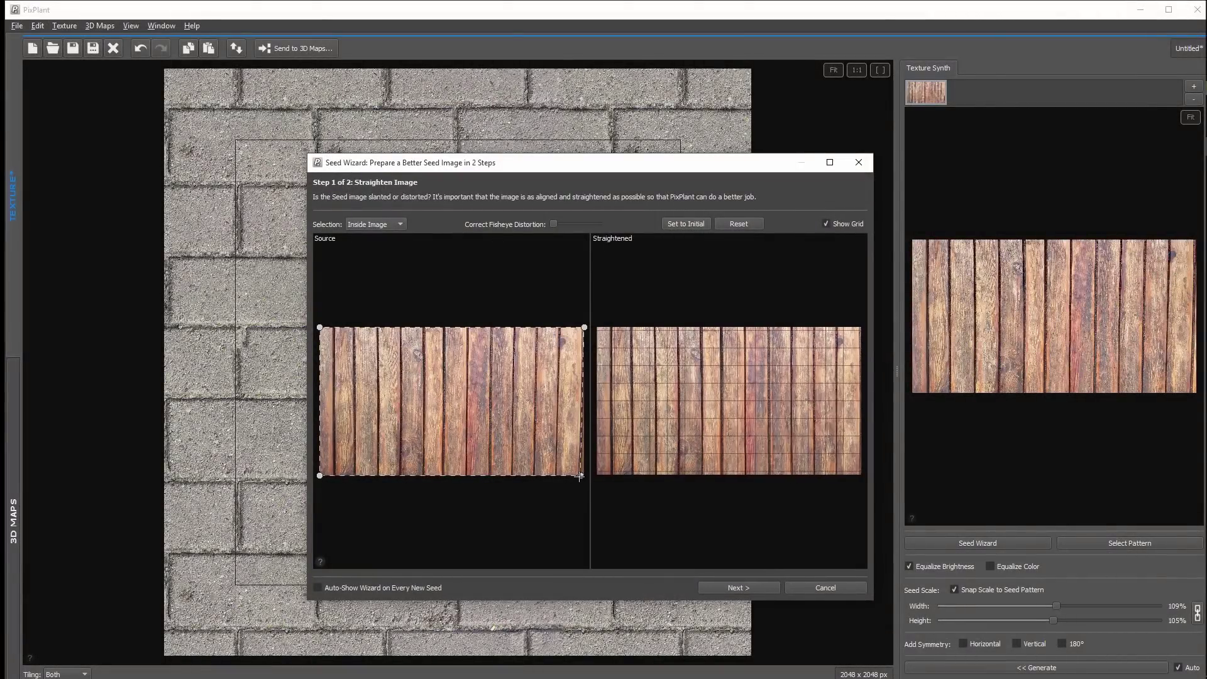
drag(321, 476, 336, 475)
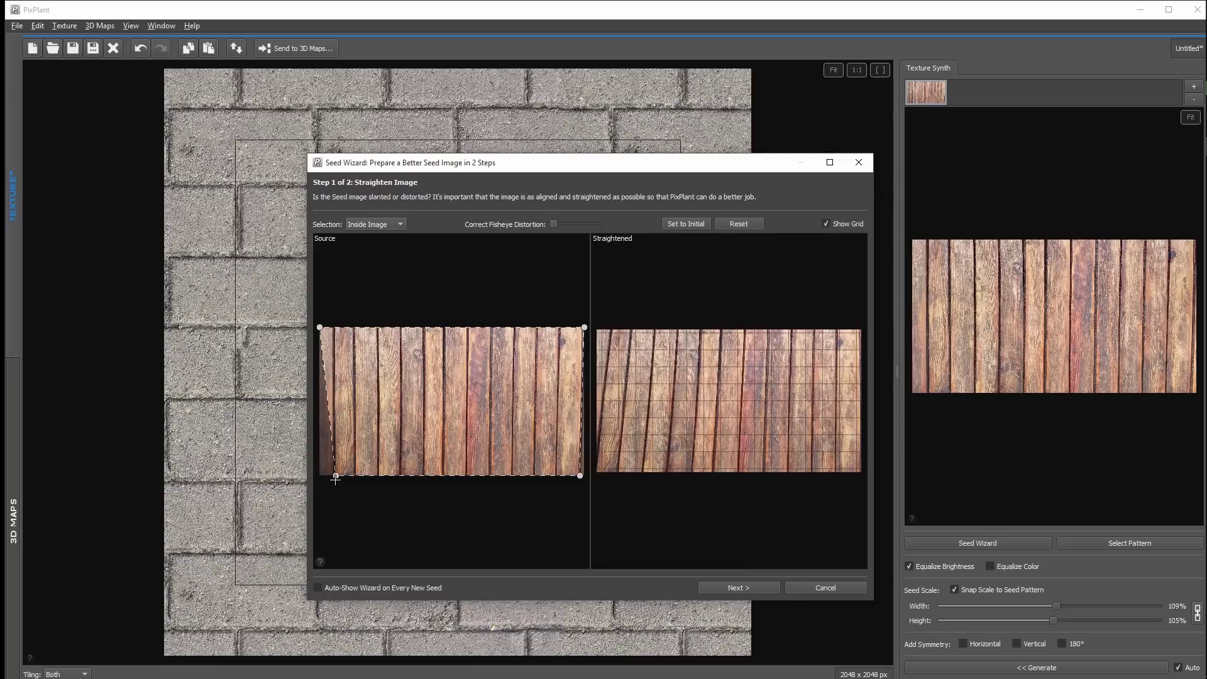
drag(320, 327, 333, 327)
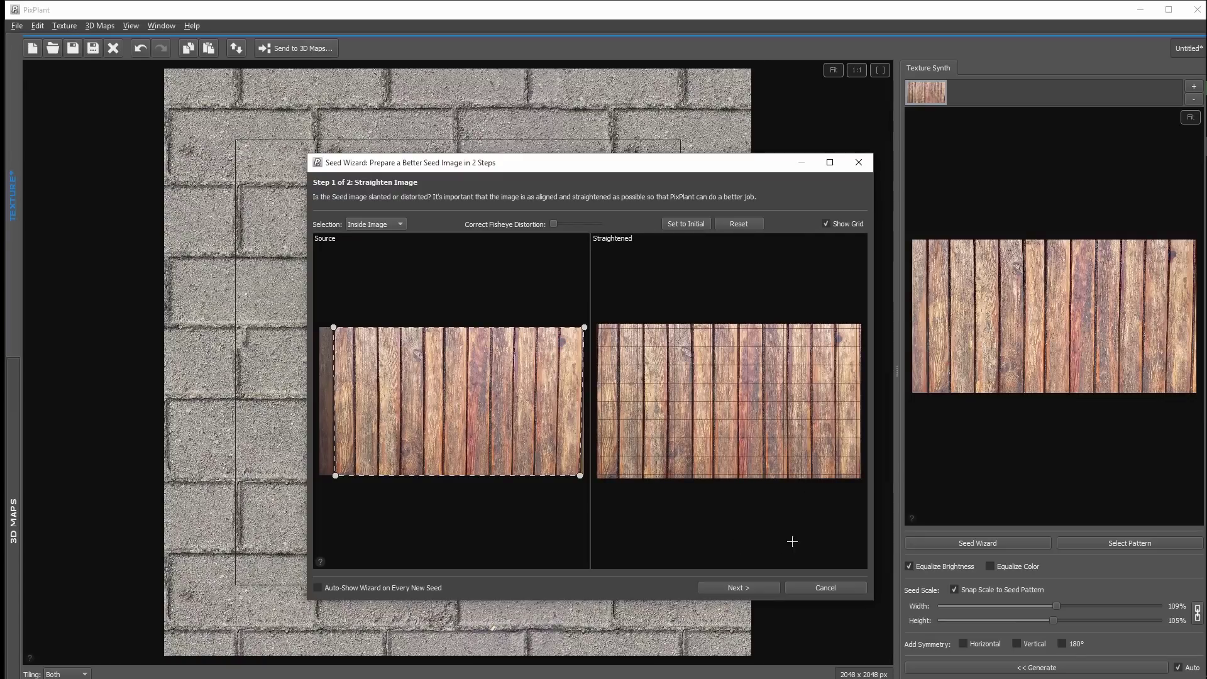
click(764, 587)
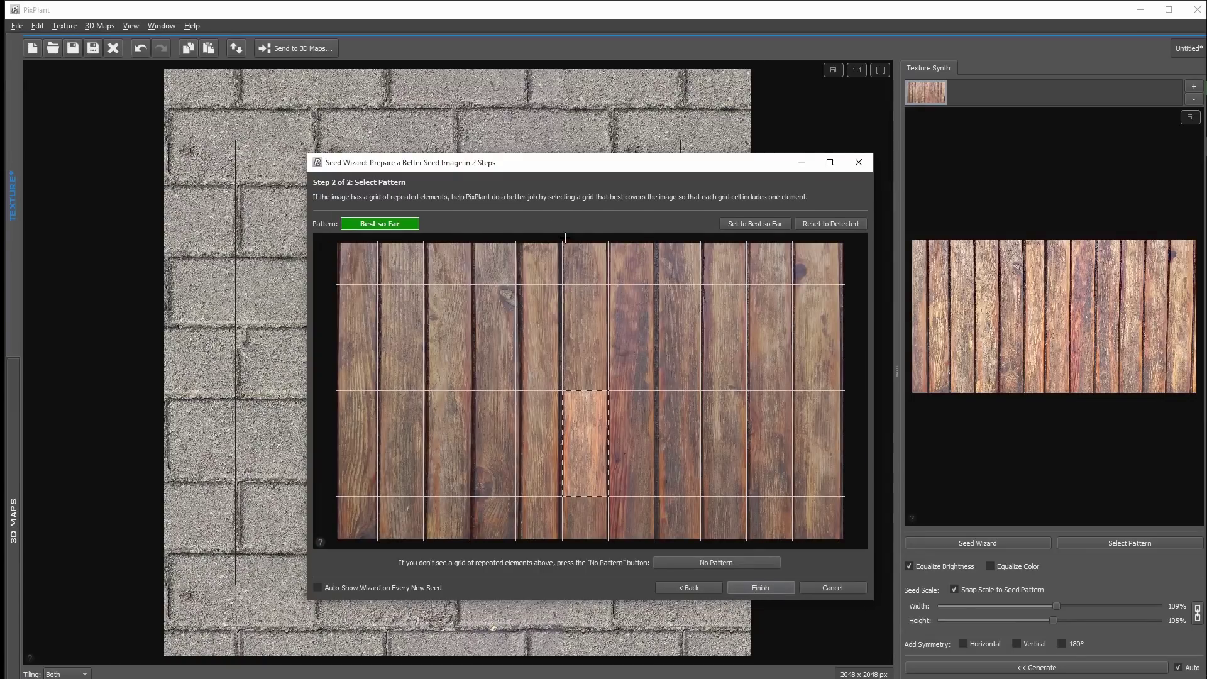
key(Return)
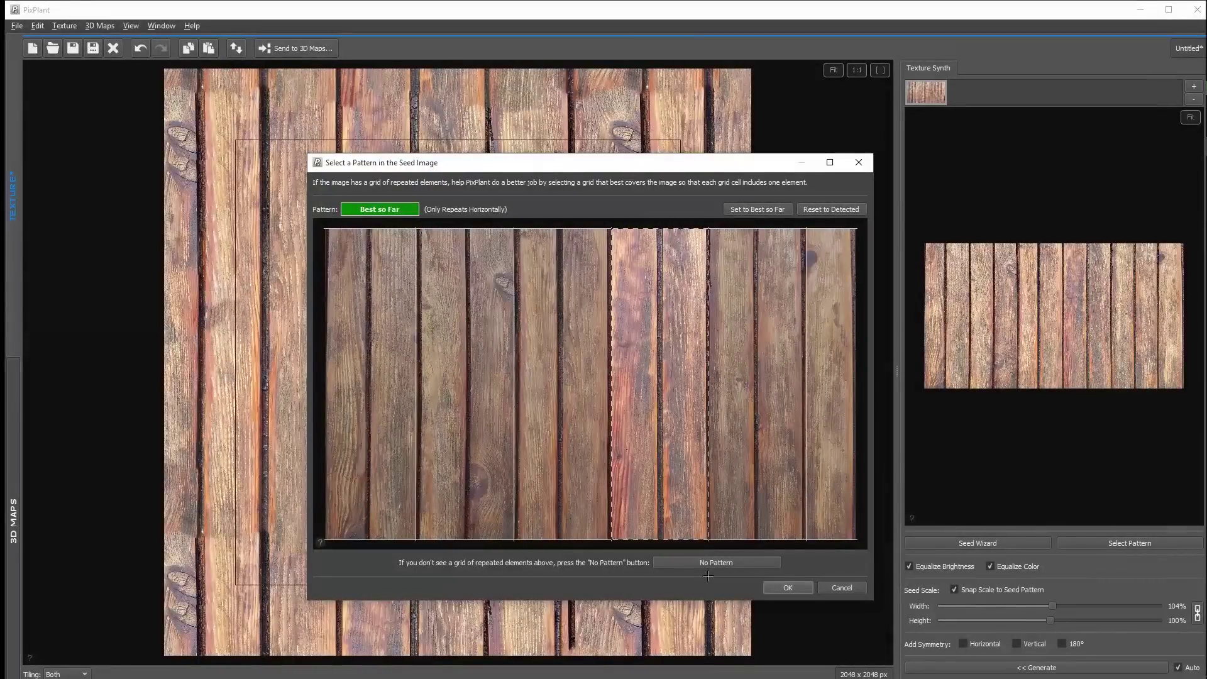
click(787, 587)
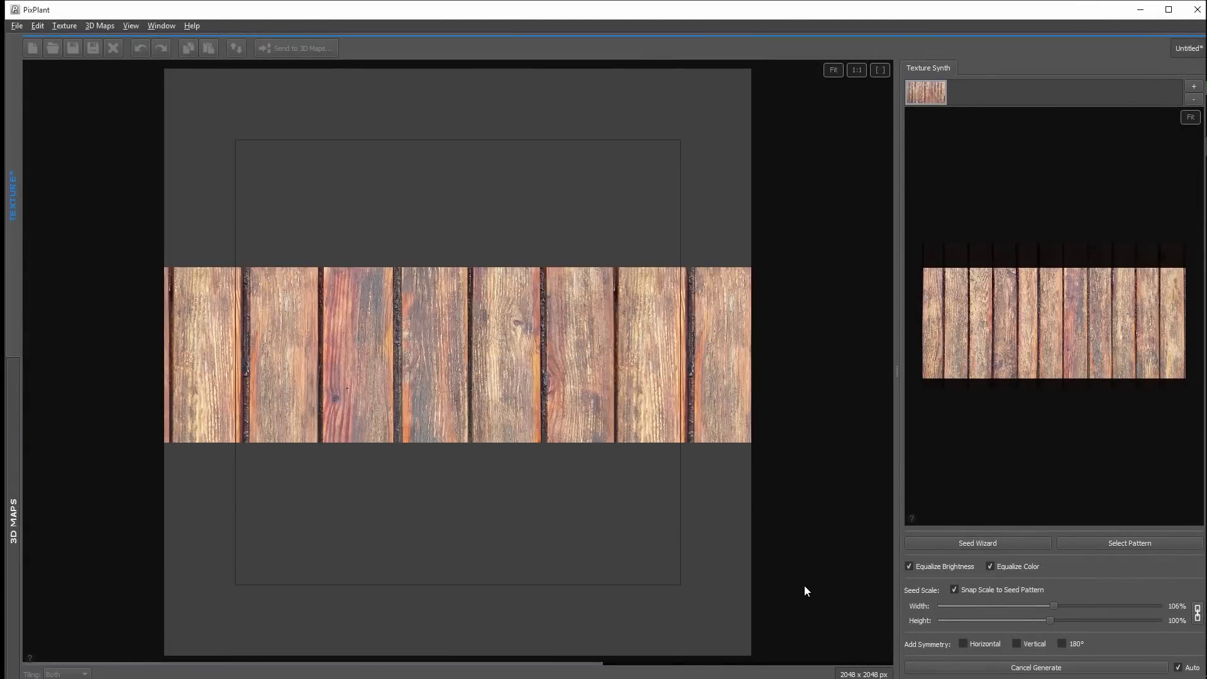
- Send the wood texture's maps to 3D Maps and inspect them on the cylinder
click(280, 48)
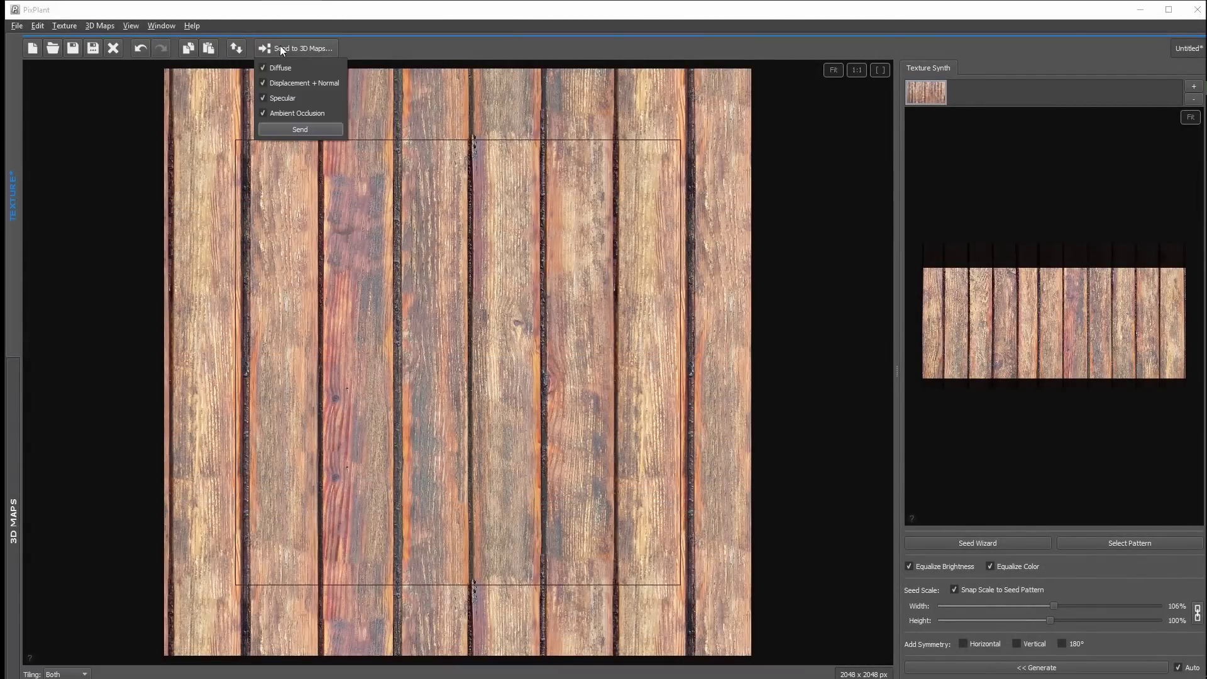
click(318, 135)
drag(398, 390, 371, 364)
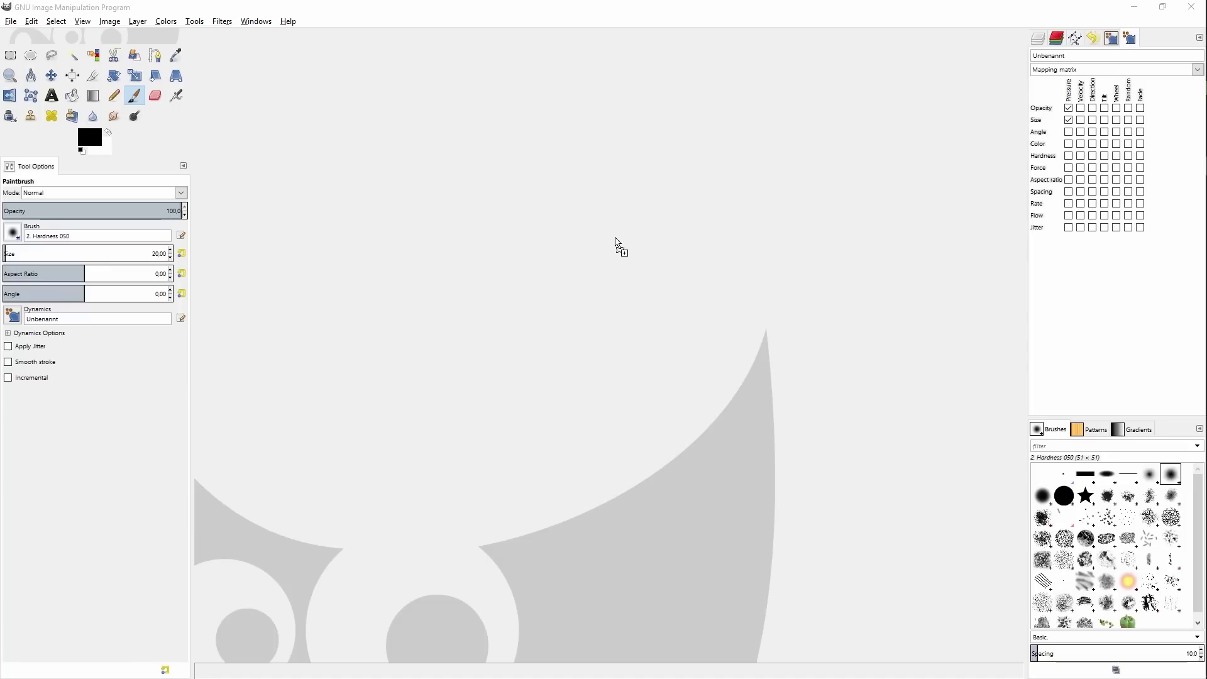
- Open P1170101.JPG and resize its canvas to 2048 × 2048, framing a square of the photo
drag(619, 246, 619, 246)
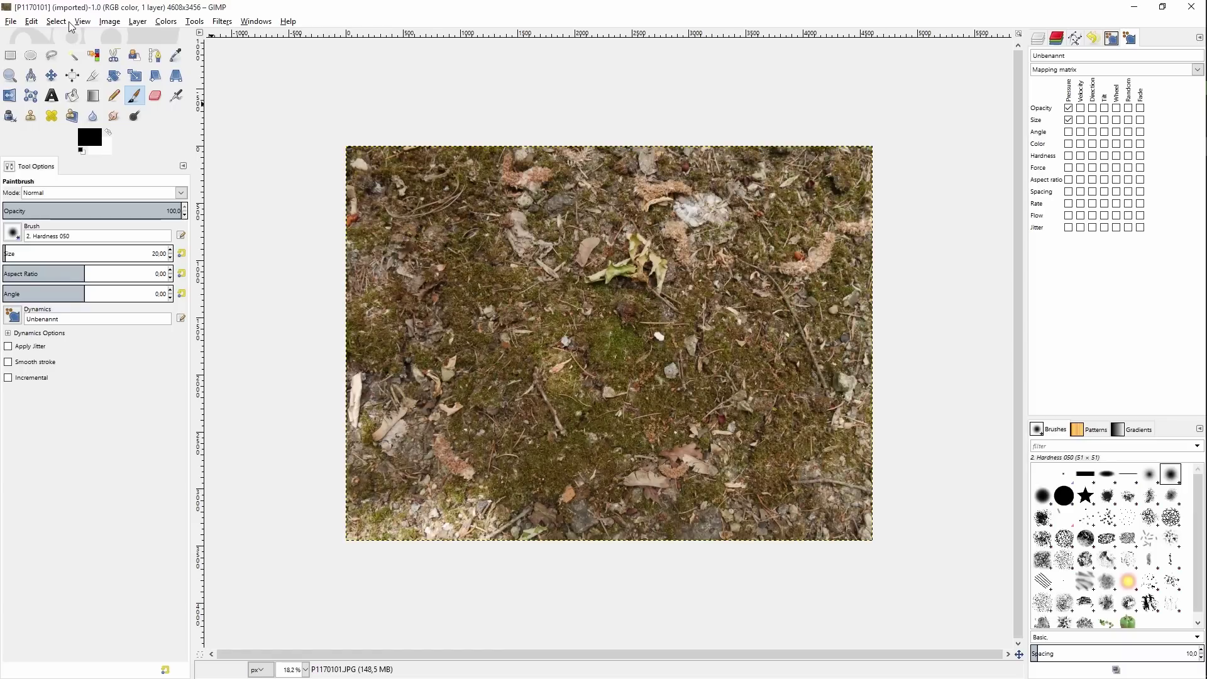
click(110, 23)
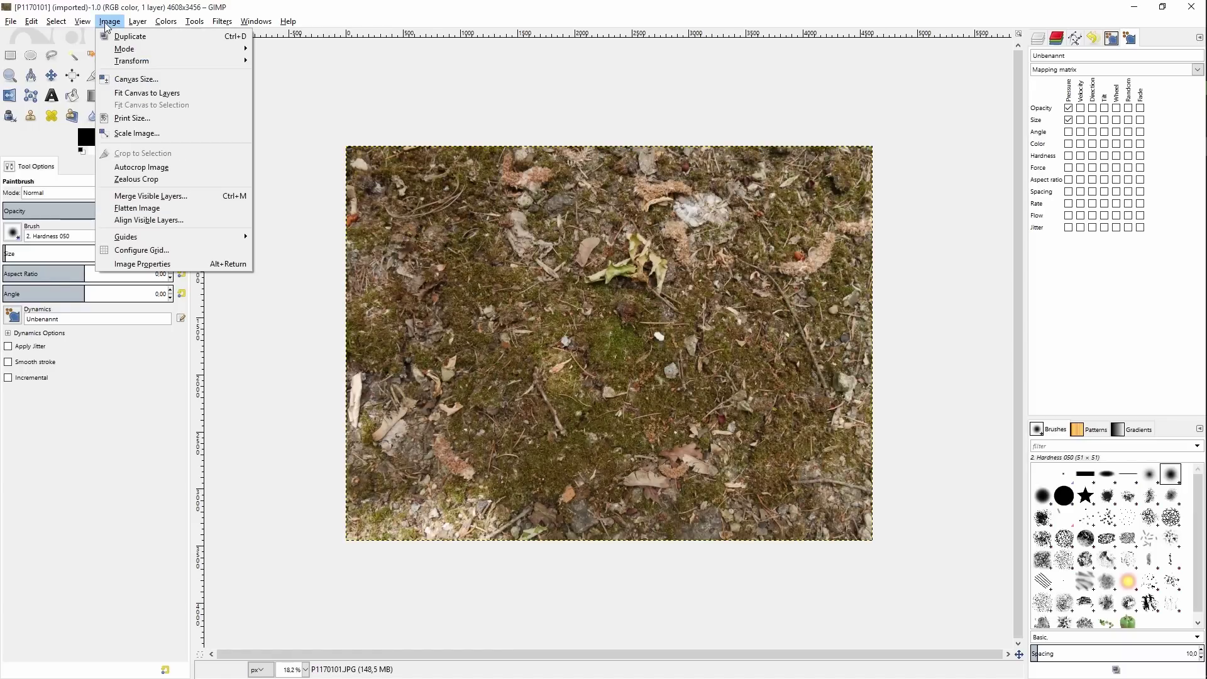
click(136, 79)
text(2048)
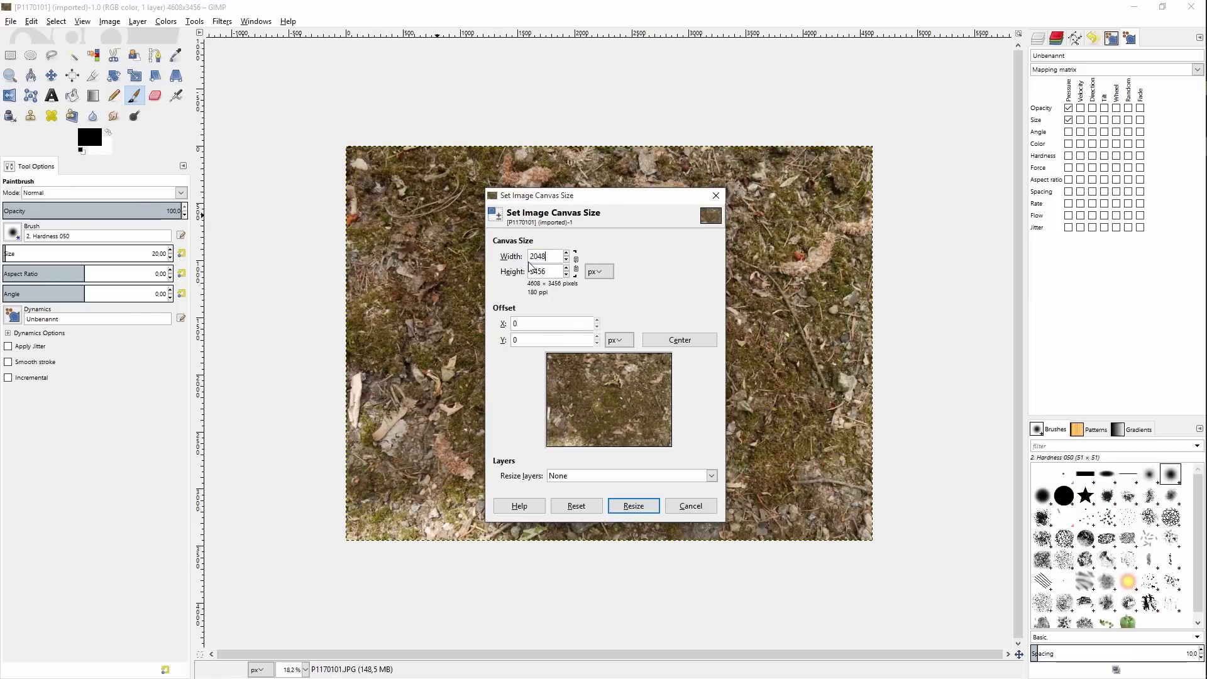
key(Tab)
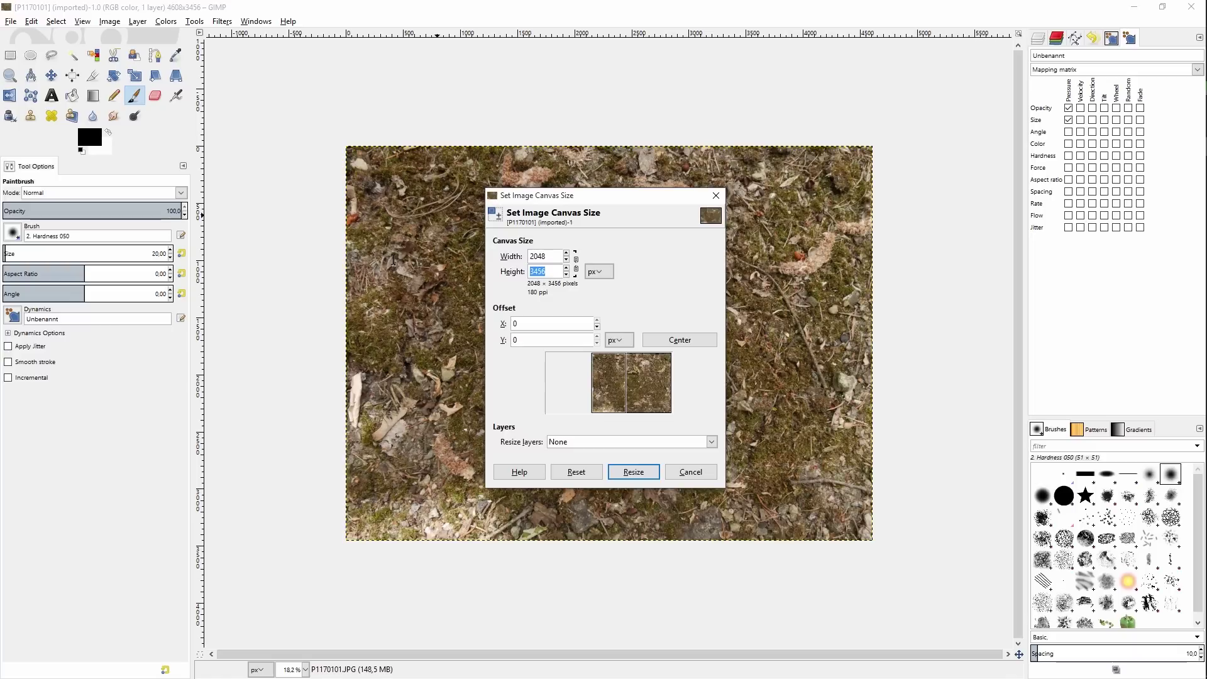
text(2048)
drag(636, 408, 618, 388)
click(631, 494)
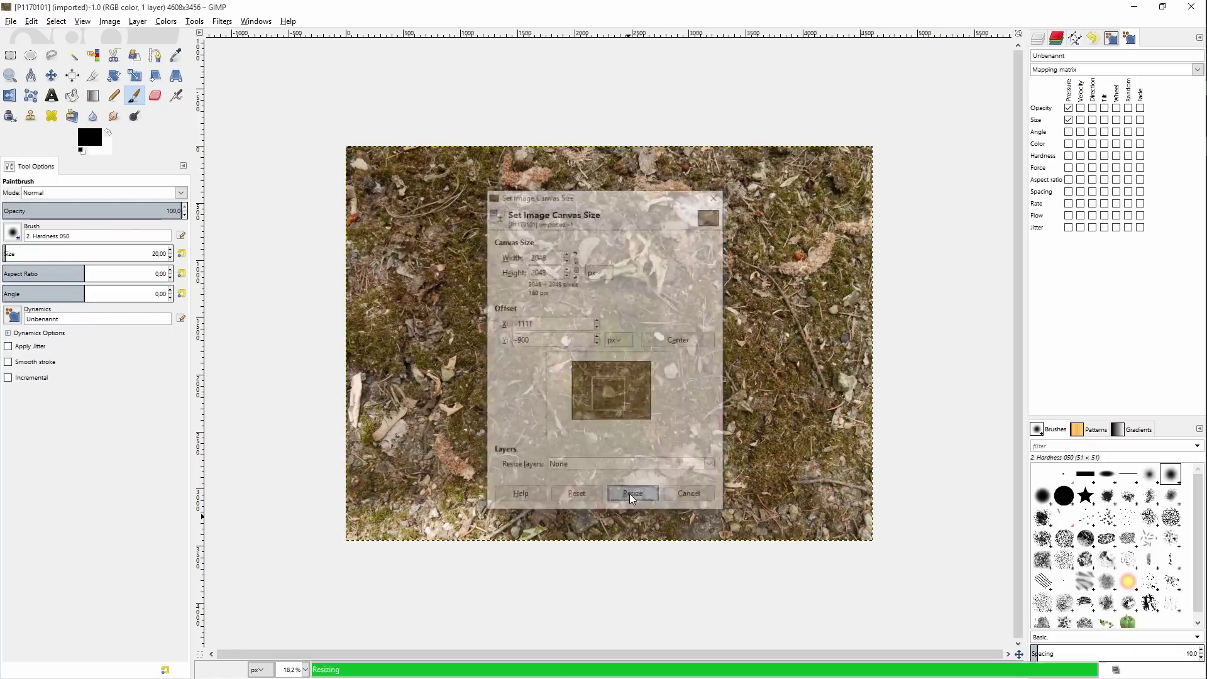
- Scale the layer down proportionally, centre it, and fit it to the 2048 × 2048 canvas
click(135, 75)
click(417, 226)
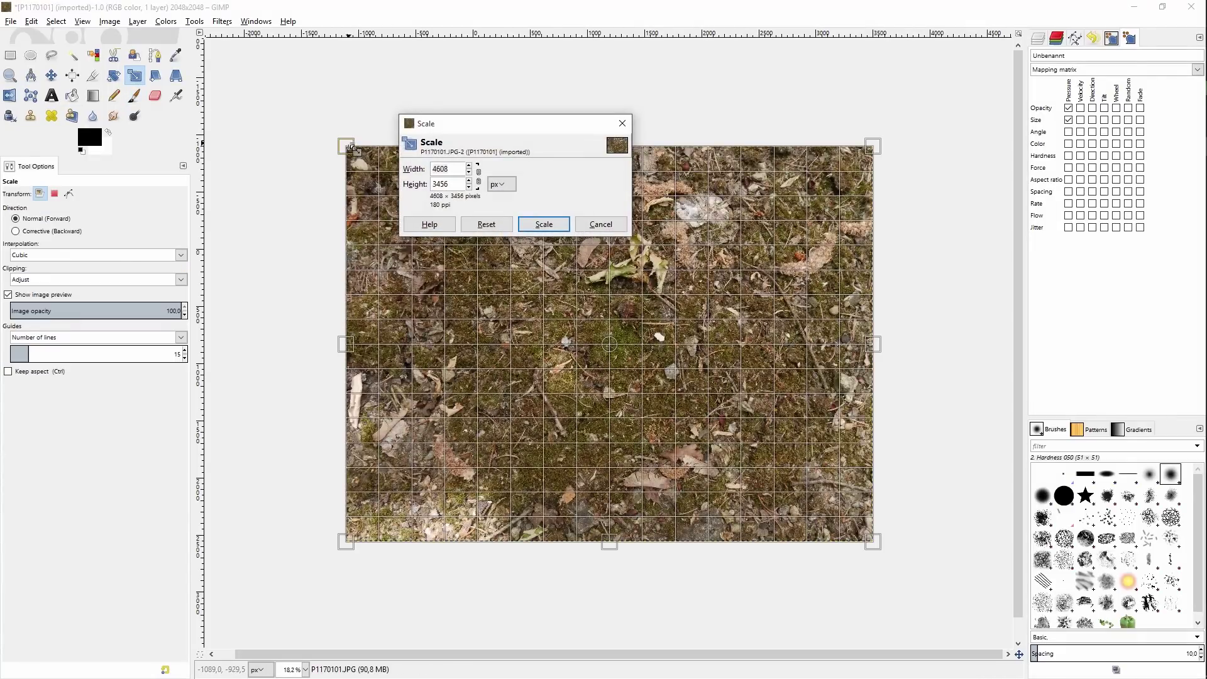
drag(350, 148, 438, 293)
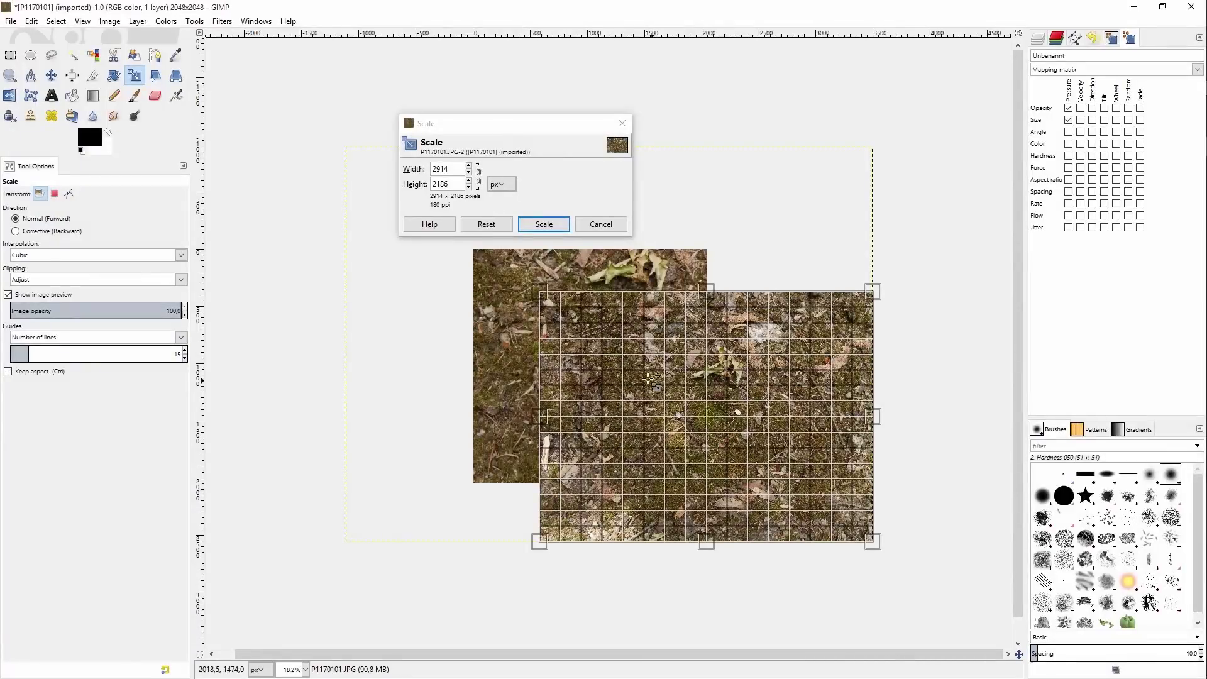
drag(654, 381, 543, 334)
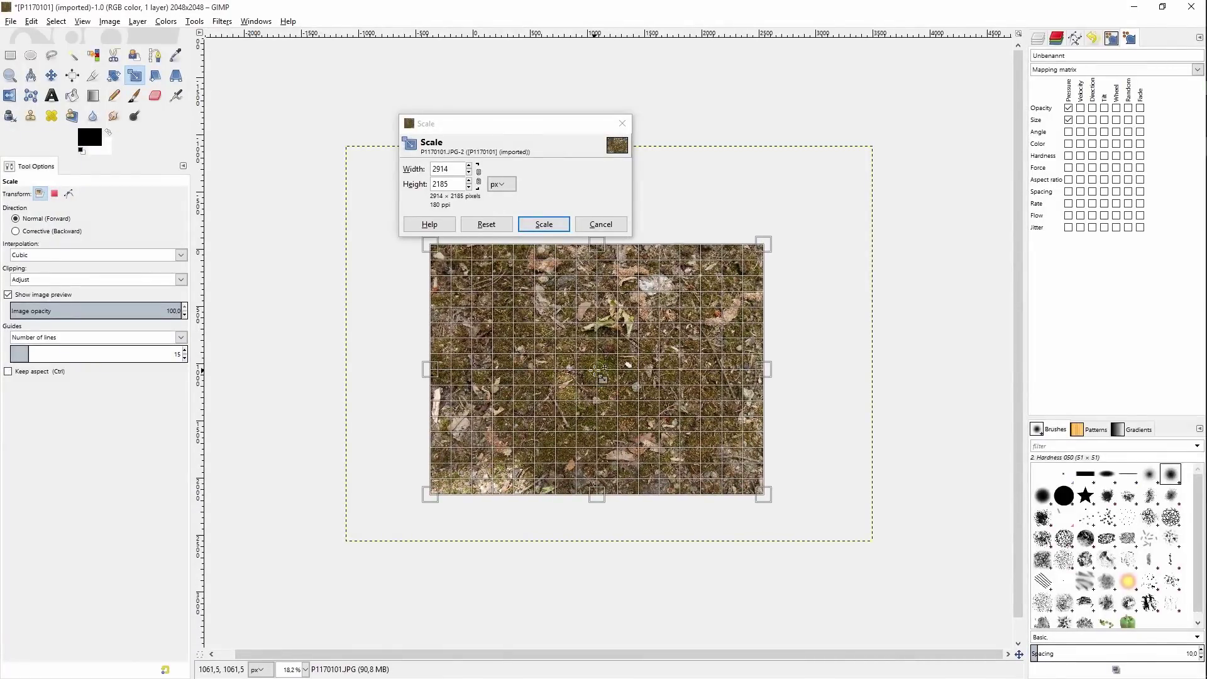
click(542, 221)
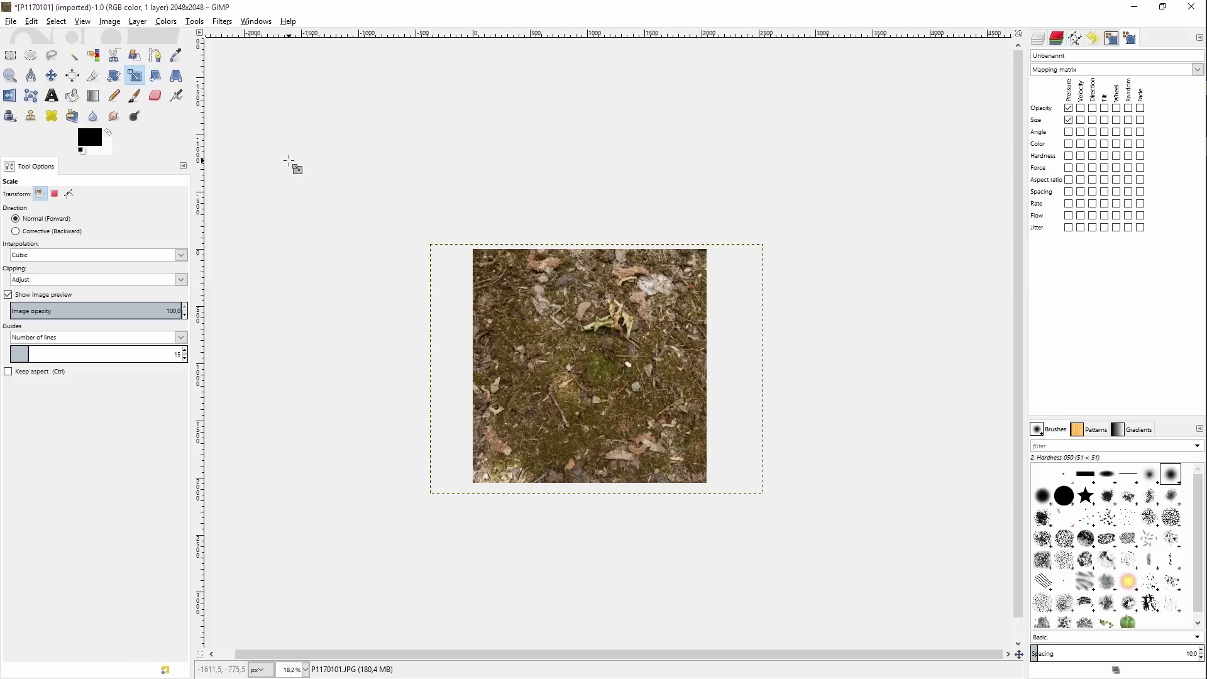
click(134, 18)
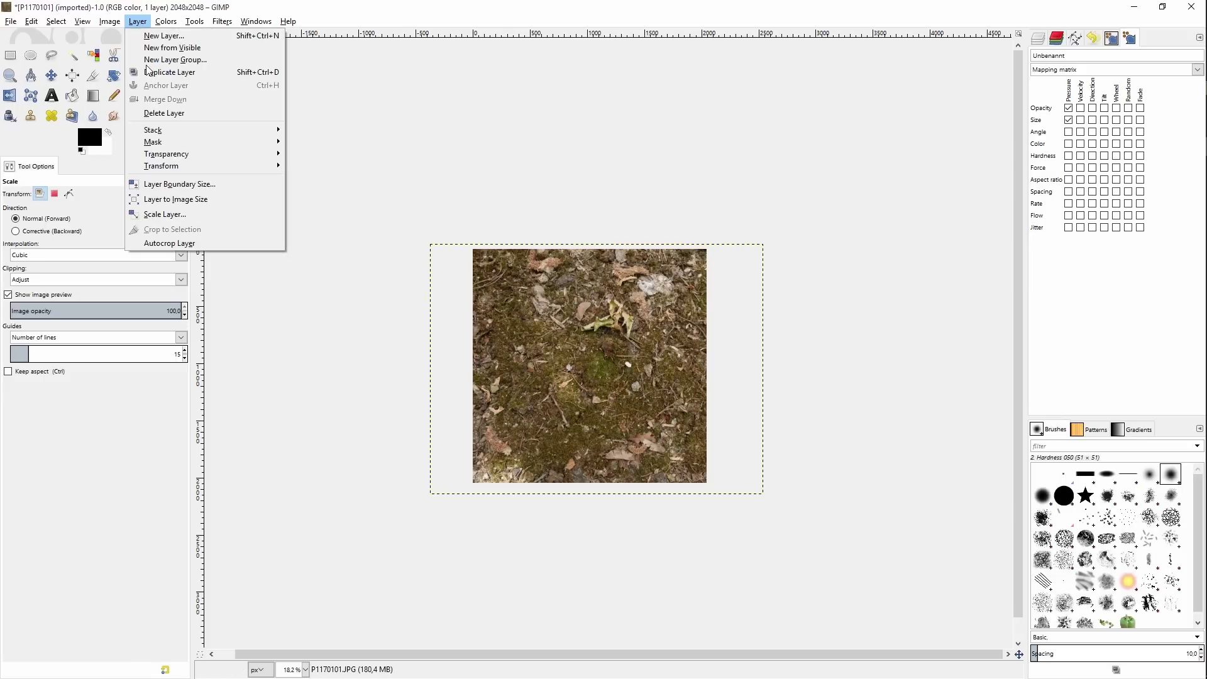
click(166, 200)
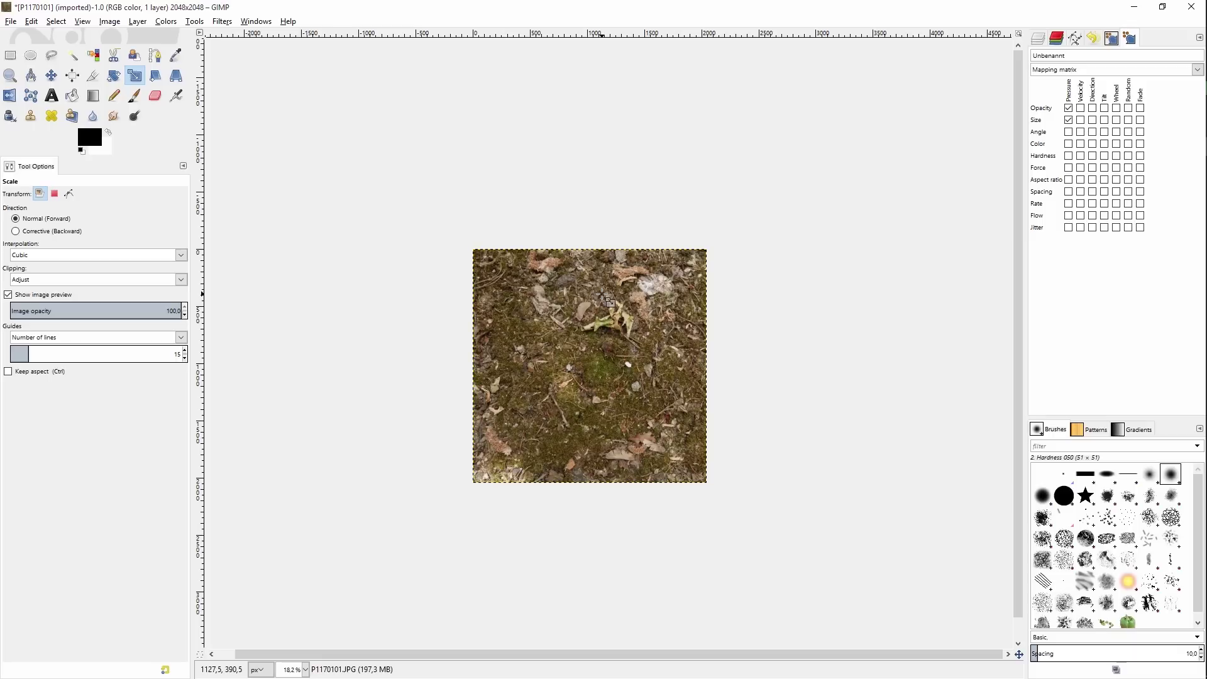
- Apply Filters > Map > Make Seamless to the forest-floor image and zoom in to check it
click(220, 22)
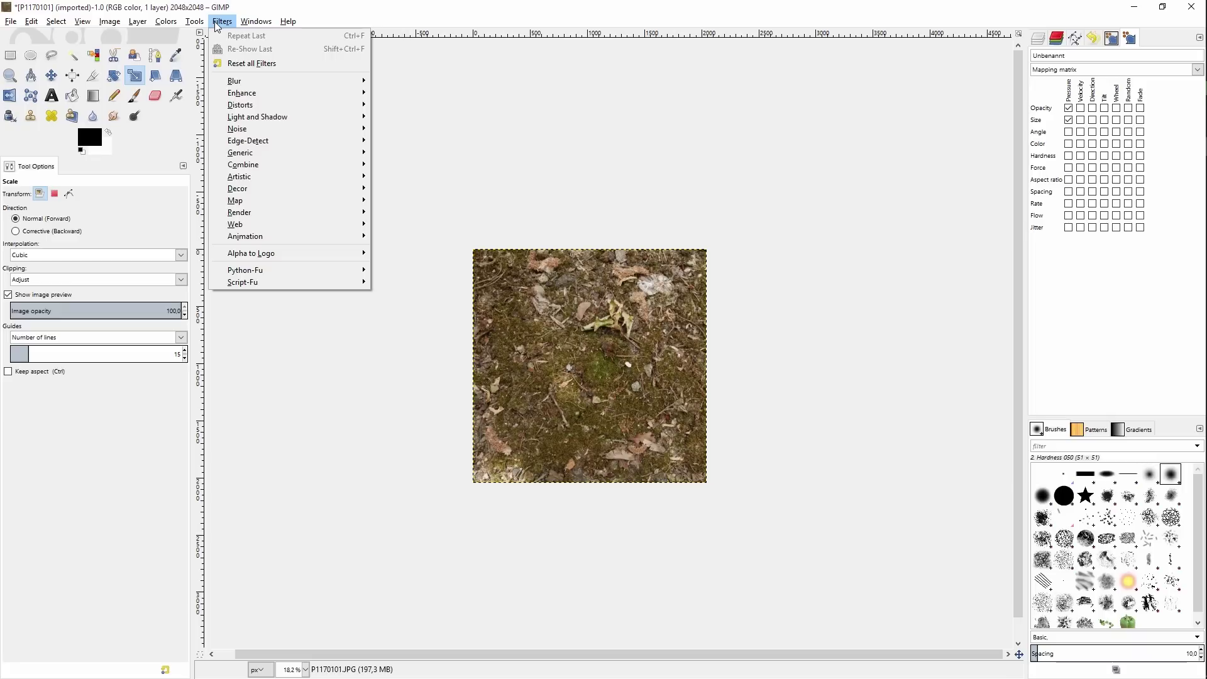
mouse_move(249, 199)
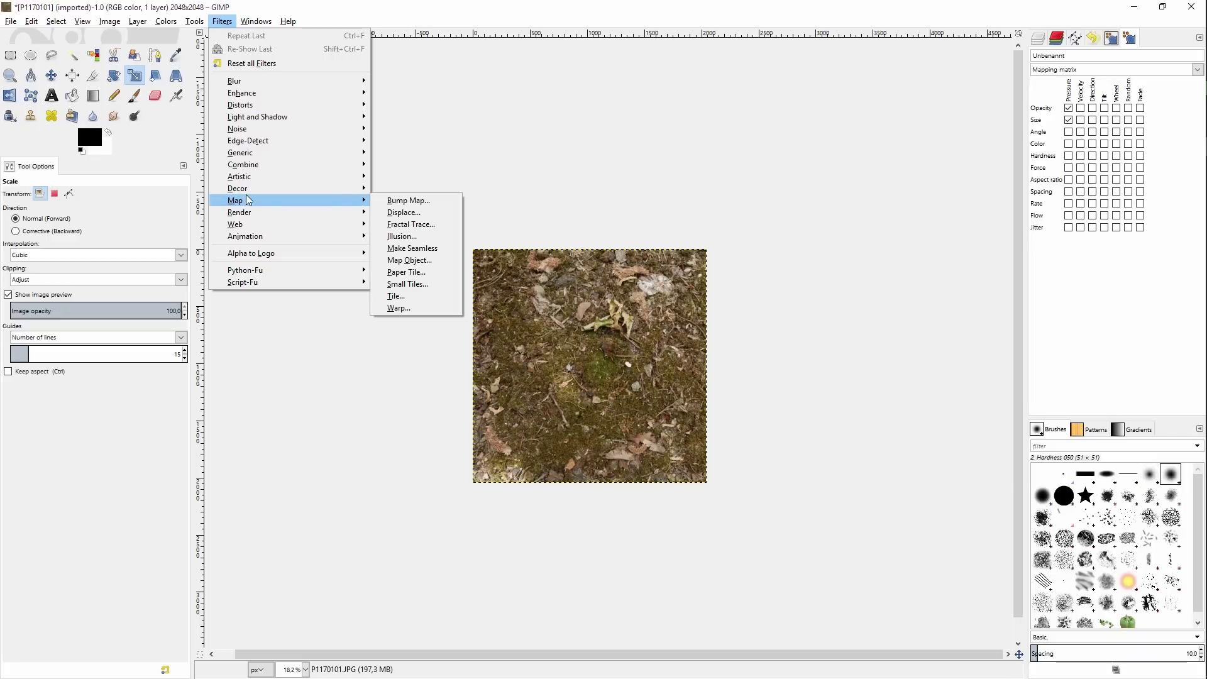
click(411, 248)
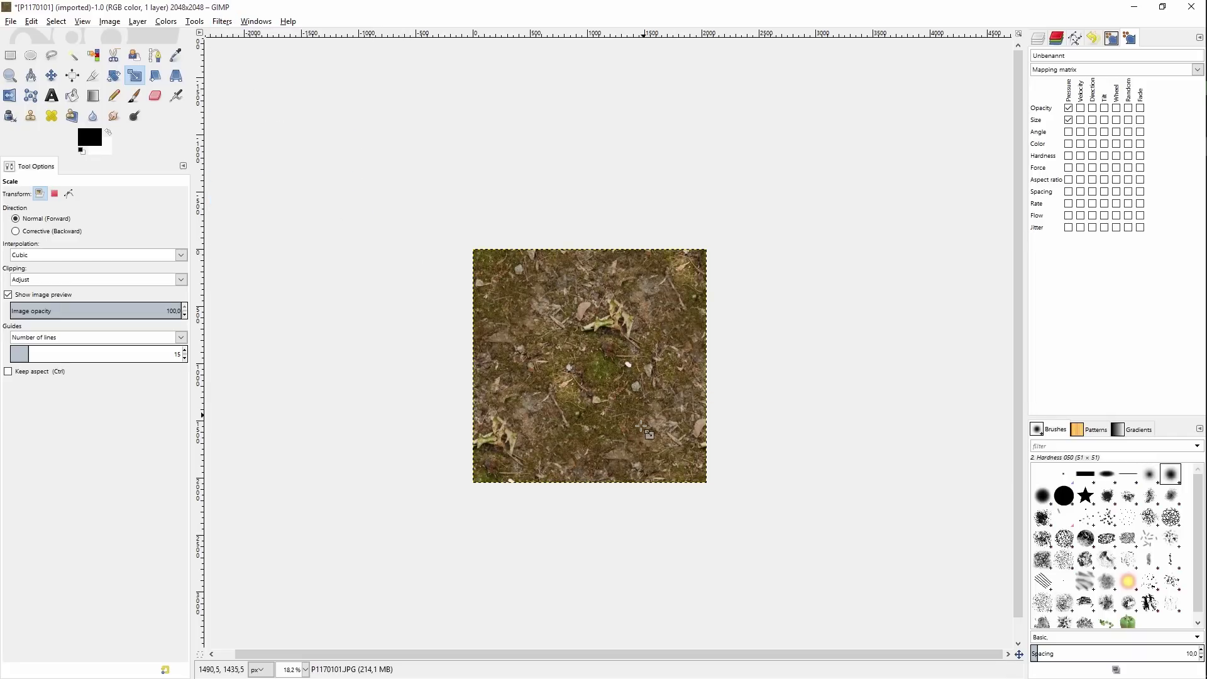
scroll(641, 428, up, 2)
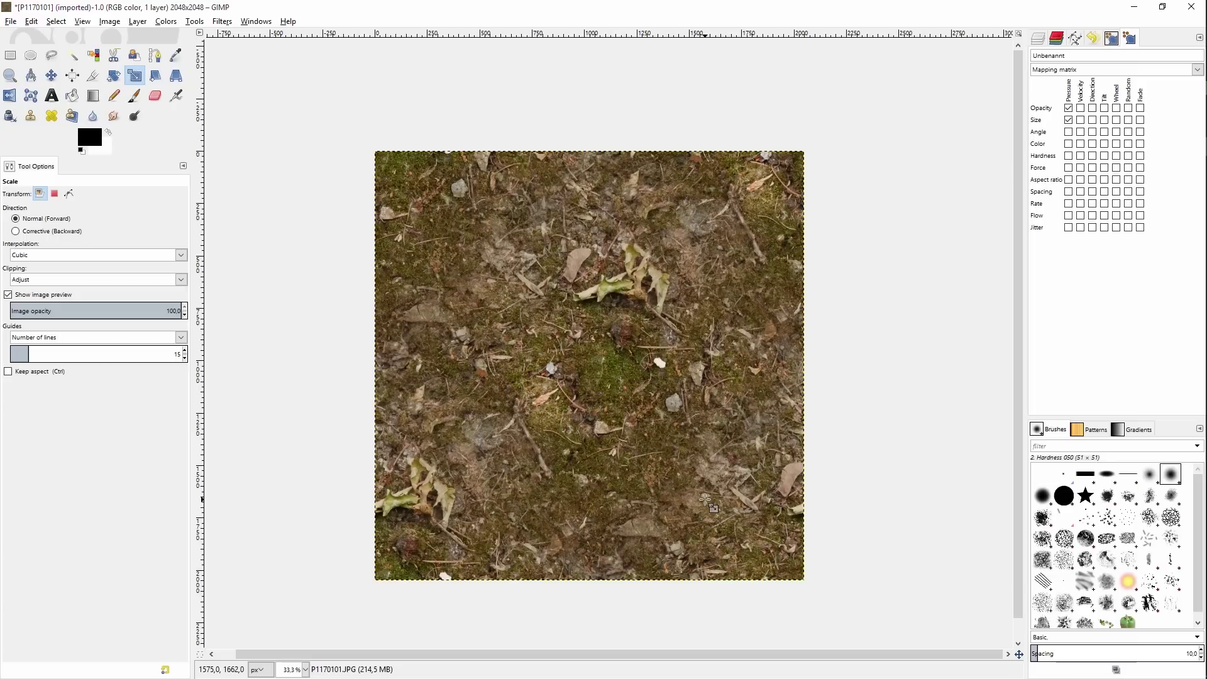
key(ctrl)
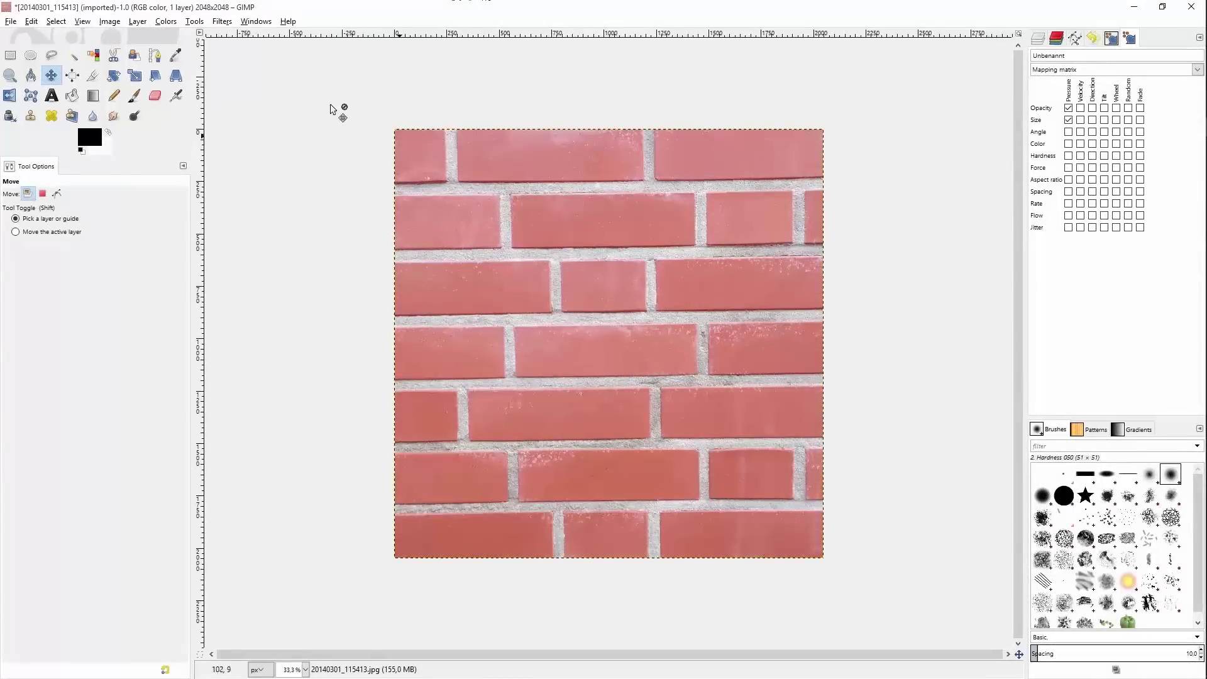
- Apply Filters > Map > Make Seamless to the brick wall image
click(226, 22)
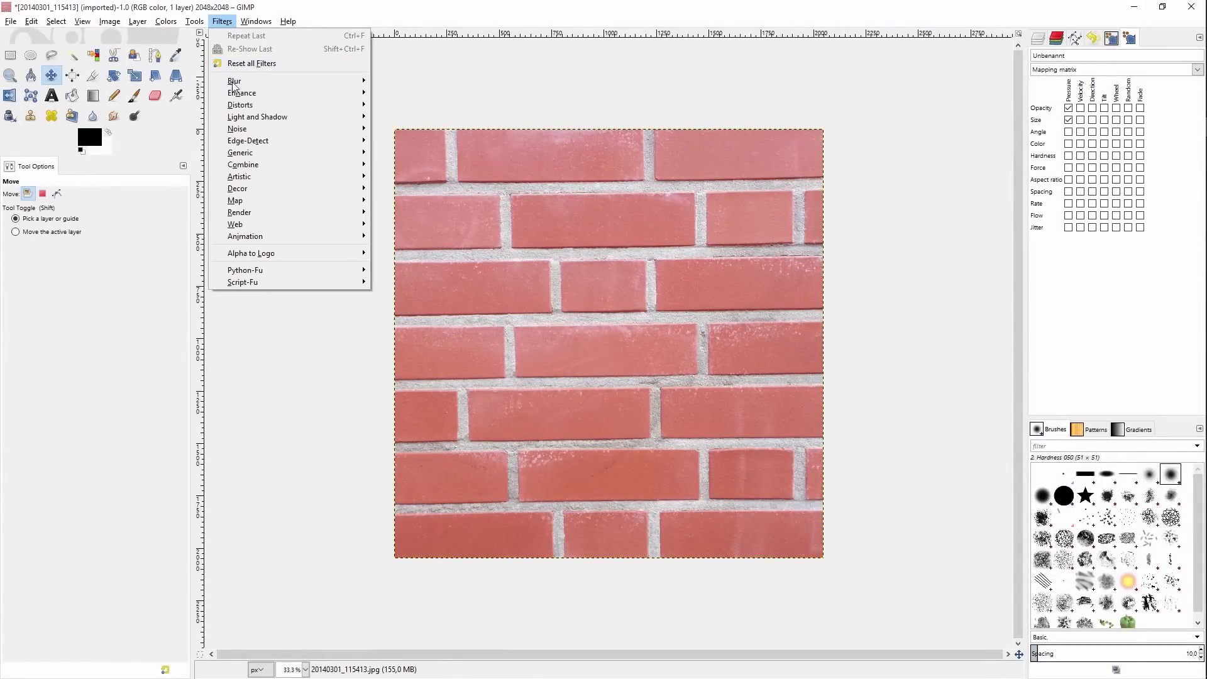
mouse_move(242, 200)
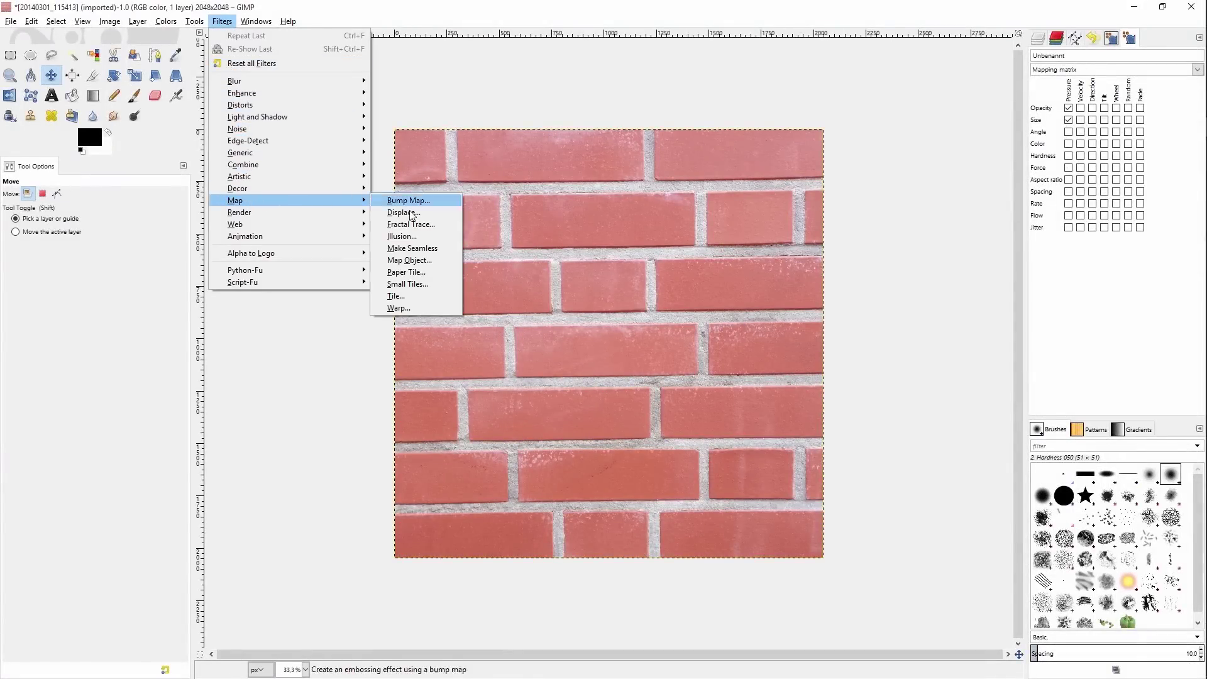
click(415, 249)
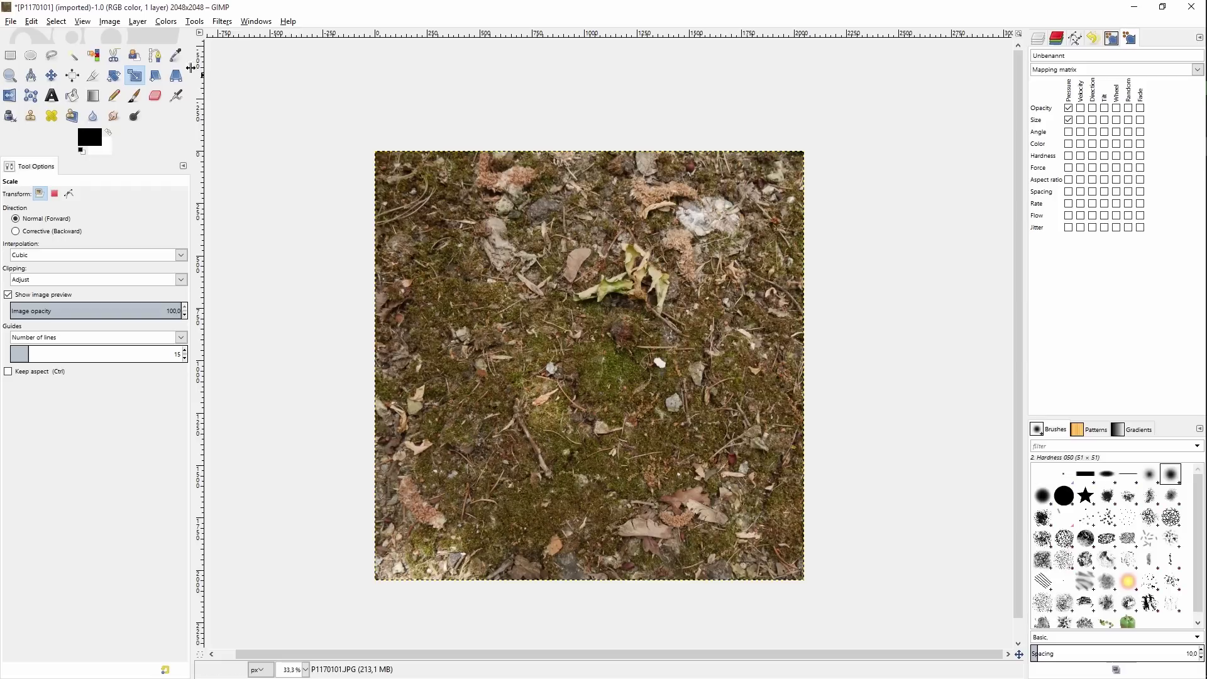
- Offset the forest-floor layer by X 1024 and Y 1024 px with wrap-around
click(139, 22)
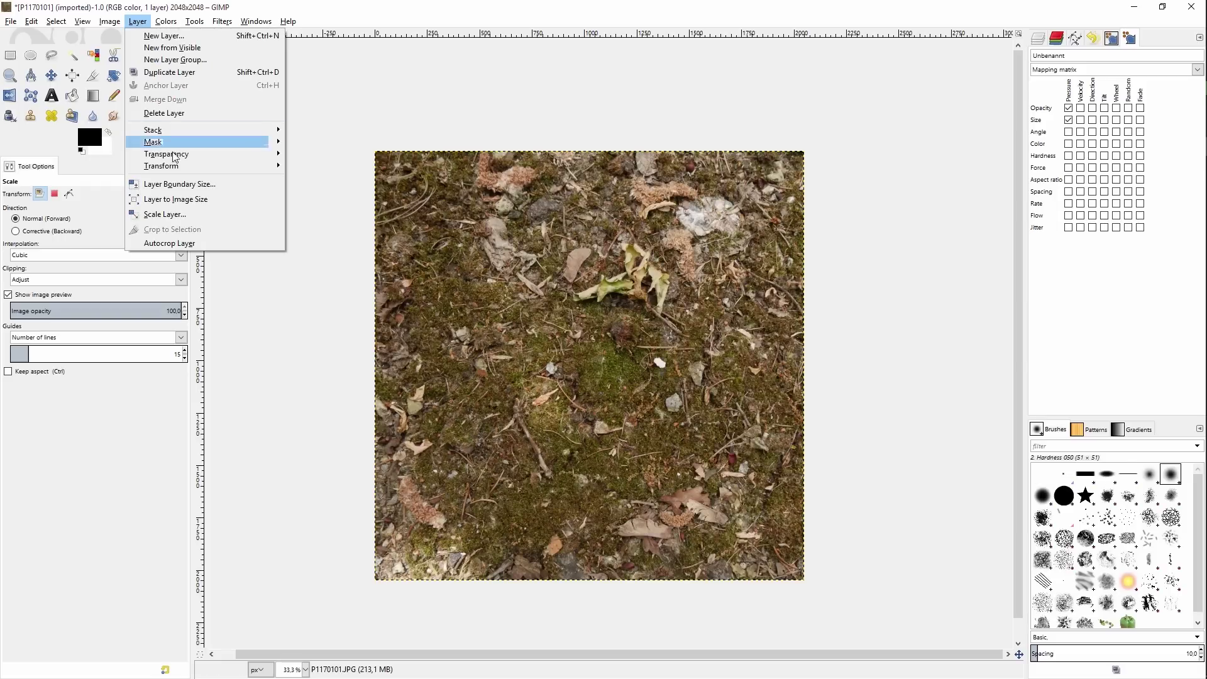
mouse_move(176, 166)
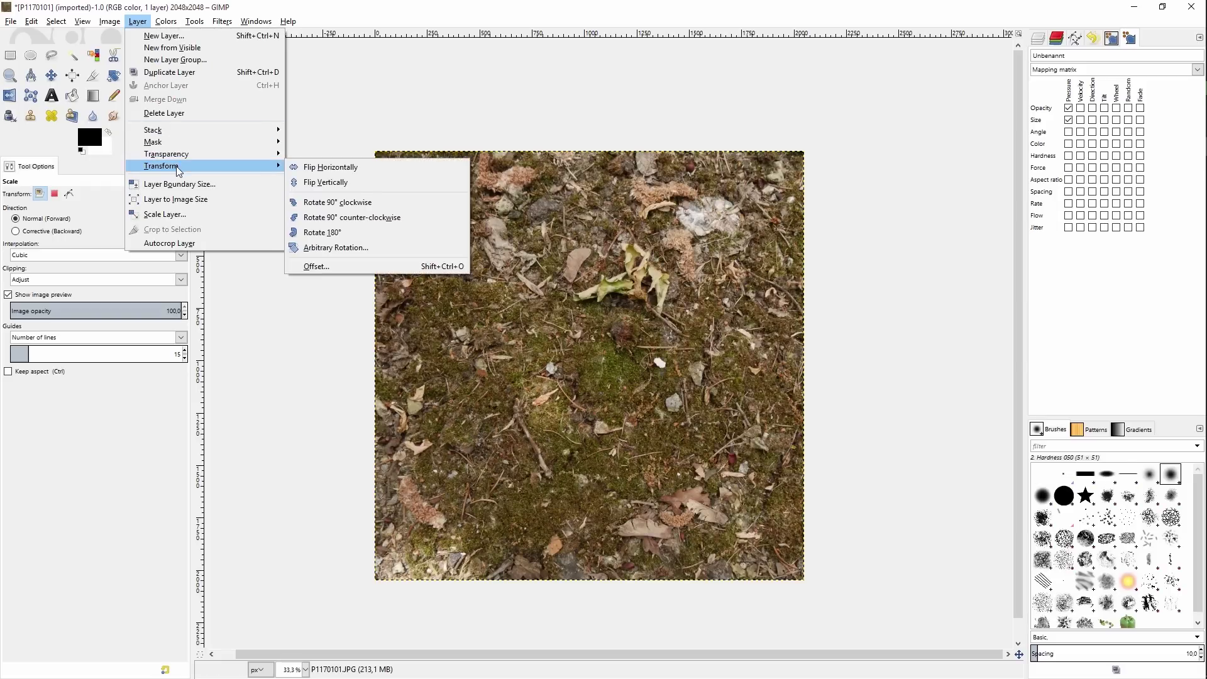
click(346, 268)
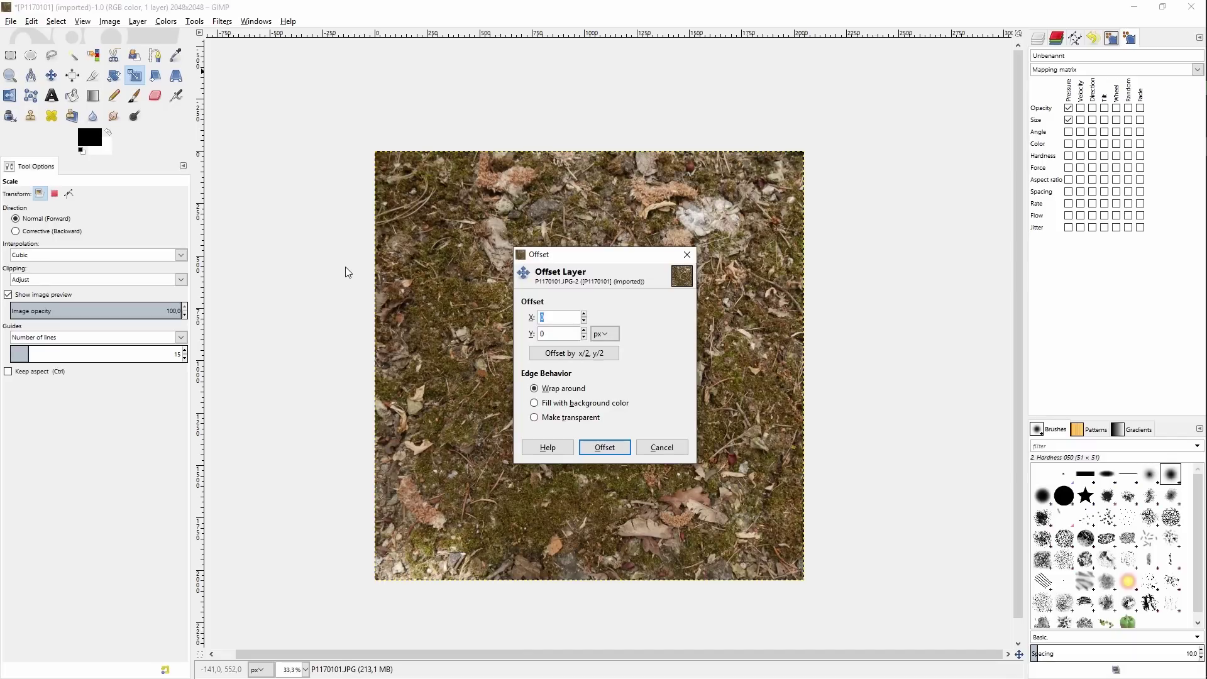
text(1024)
double_click(580, 332)
text(1024)
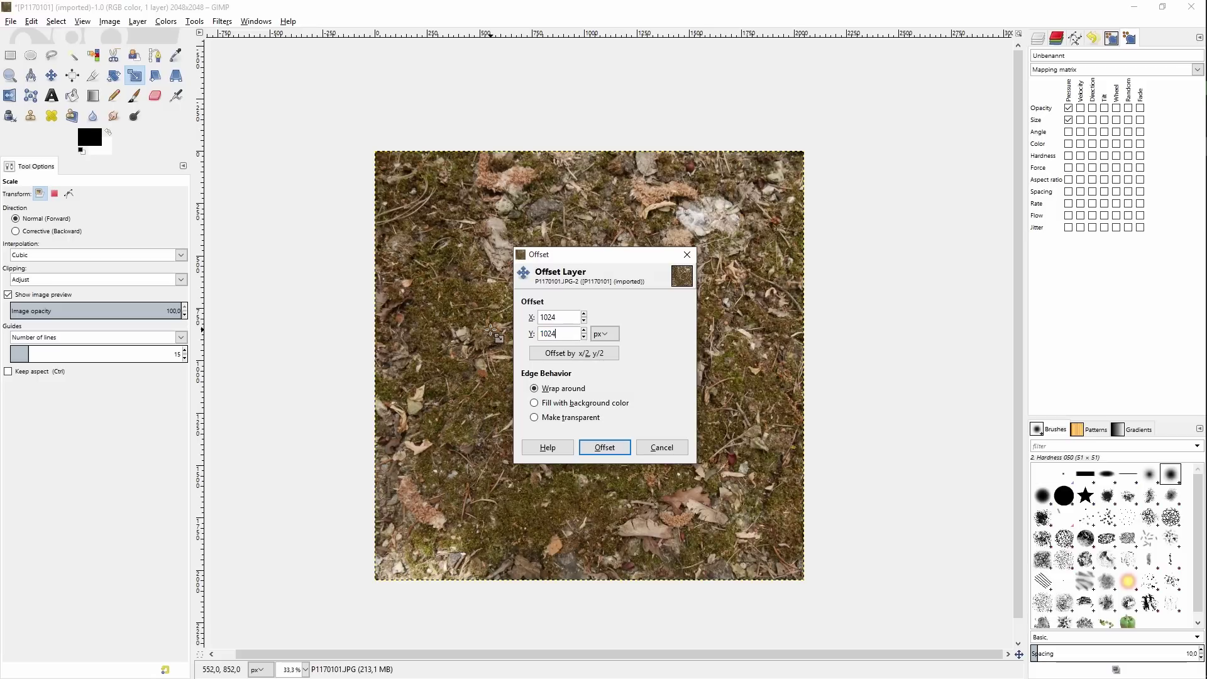
click(615, 450)
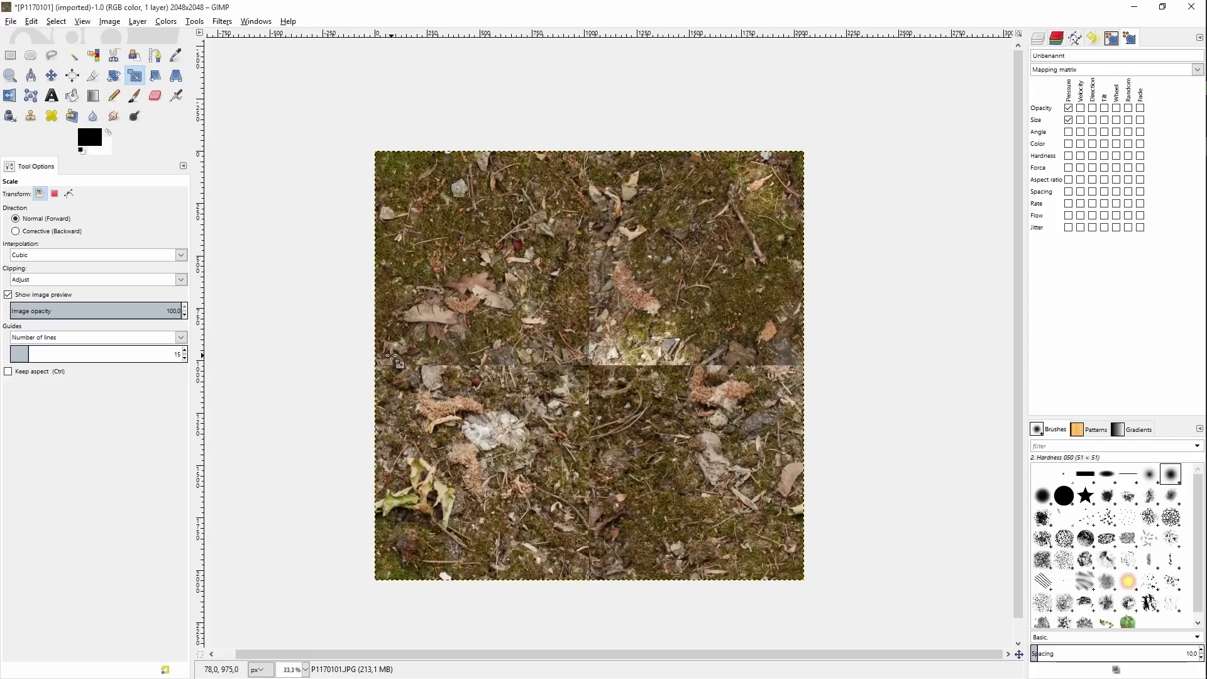
- Select the Clone tool with the Acrylic 05 brush at about 112 px
click(30, 116)
click(13, 233)
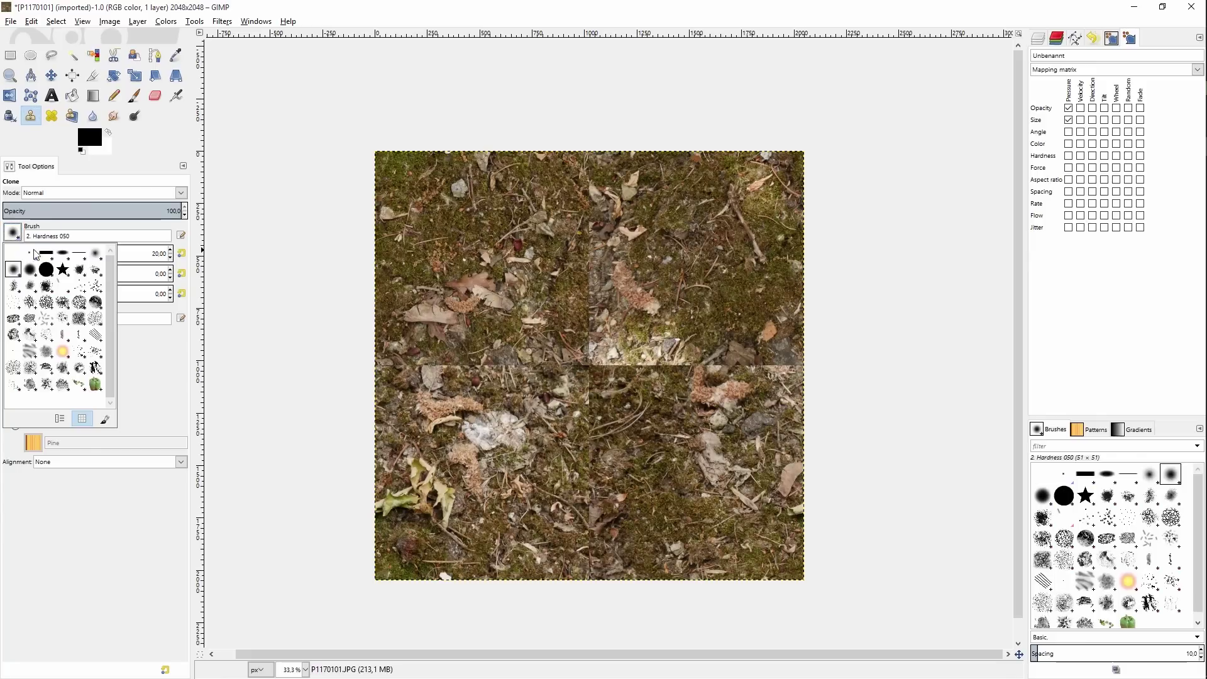
click(54, 291)
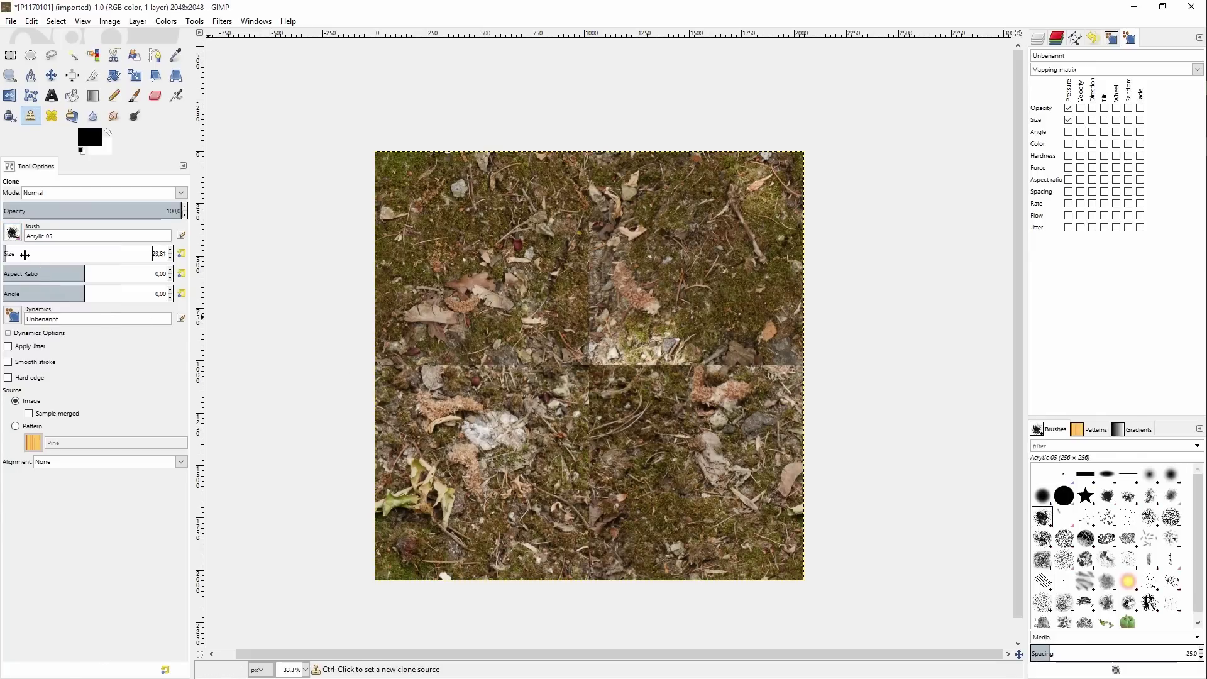
drag(13, 258, 239, 289)
- Clone nearby ground over the horizontal and vertical seams crossing the centre
ctrl+click(452, 241)
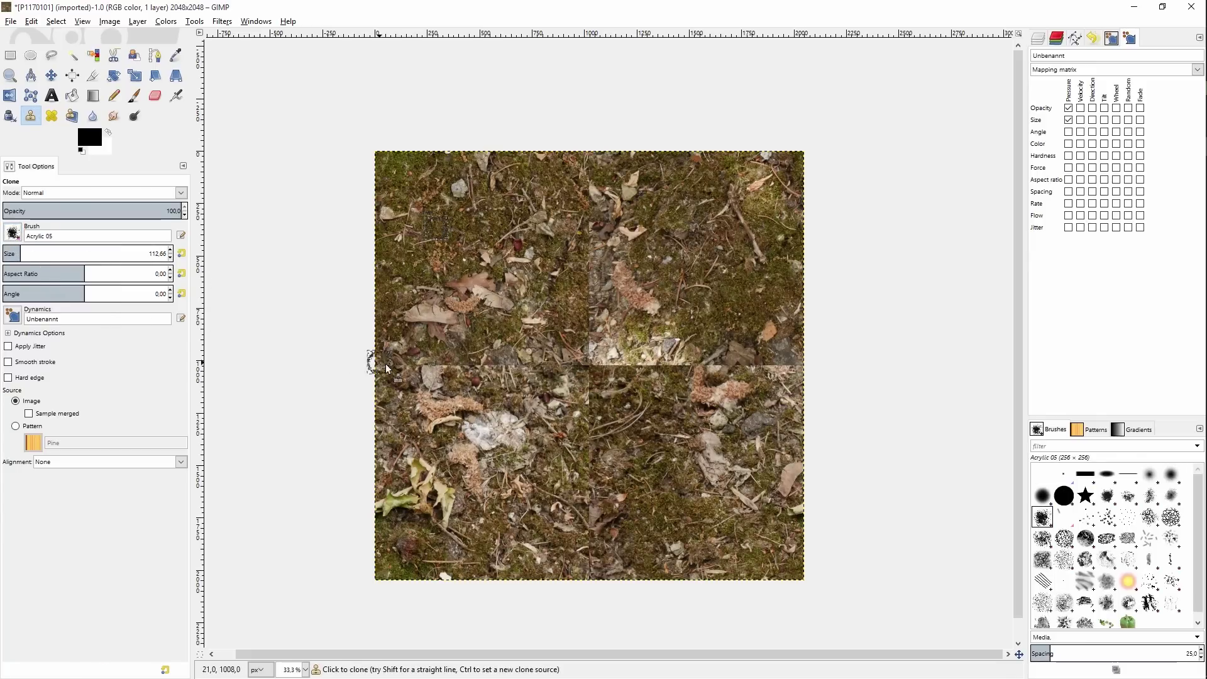
mouse_move(492, 363)
mouse_down()
mouse_move(531, 375)
mouse_move(586, 360)
mouse_move(557, 368)
mouse_move(543, 317)
mouse_move(480, 327)
mouse_move(647, 353)
mouse_move(671, 382)
mouse_move(671, 354)
mouse_move(618, 301)
mouse_move(587, 304)
mouse_move(575, 291)
mouse_move(607, 177)
mouse_move(591, 185)
mouse_move(586, 158)
mouse_move(591, 293)
mouse_up()
ctrl+click(517, 279)
mouse_move(653, 390)
mouse_down()
mouse_move(676, 363)
mouse_move(777, 341)
mouse_up()
ctrl+click(705, 308)
mouse_move(589, 371)
mouse_down()
mouse_move(602, 417)
mouse_move(581, 453)
mouse_move(589, 540)
mouse_up()
ctrl+click(560, 447)
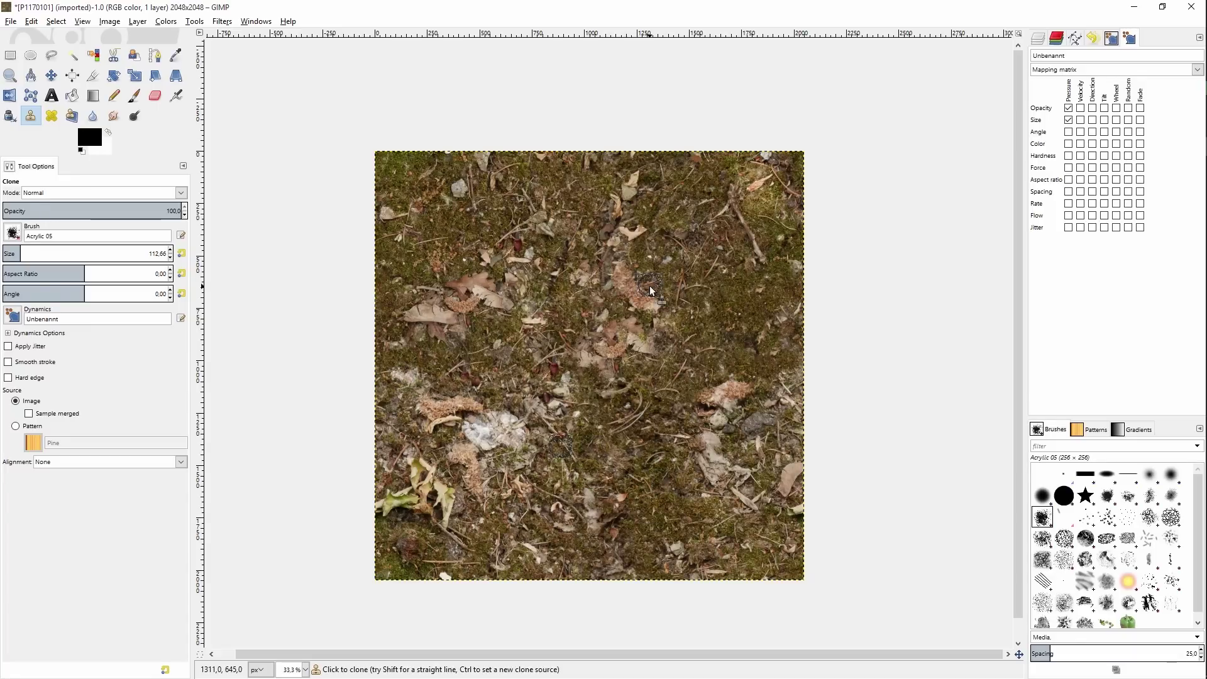
- Offset the layer again by 1024 px both ways with wrap-around, restoring its framing
click(138, 21)
mouse_move(151, 165)
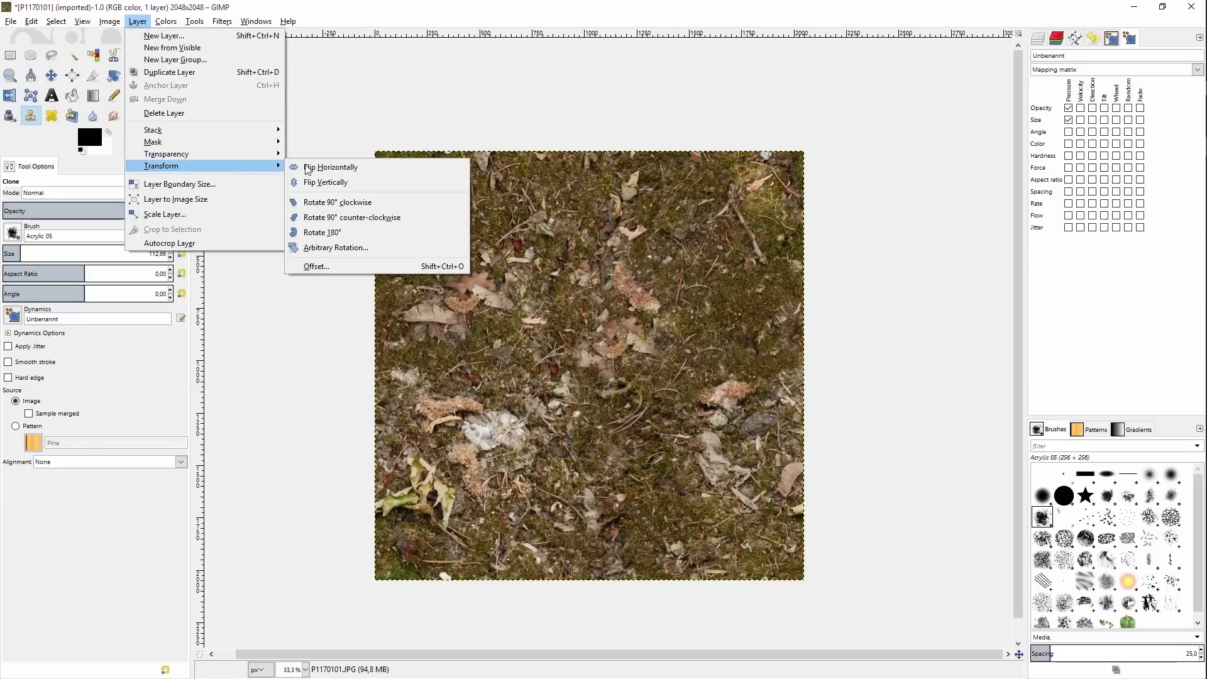
click(357, 268)
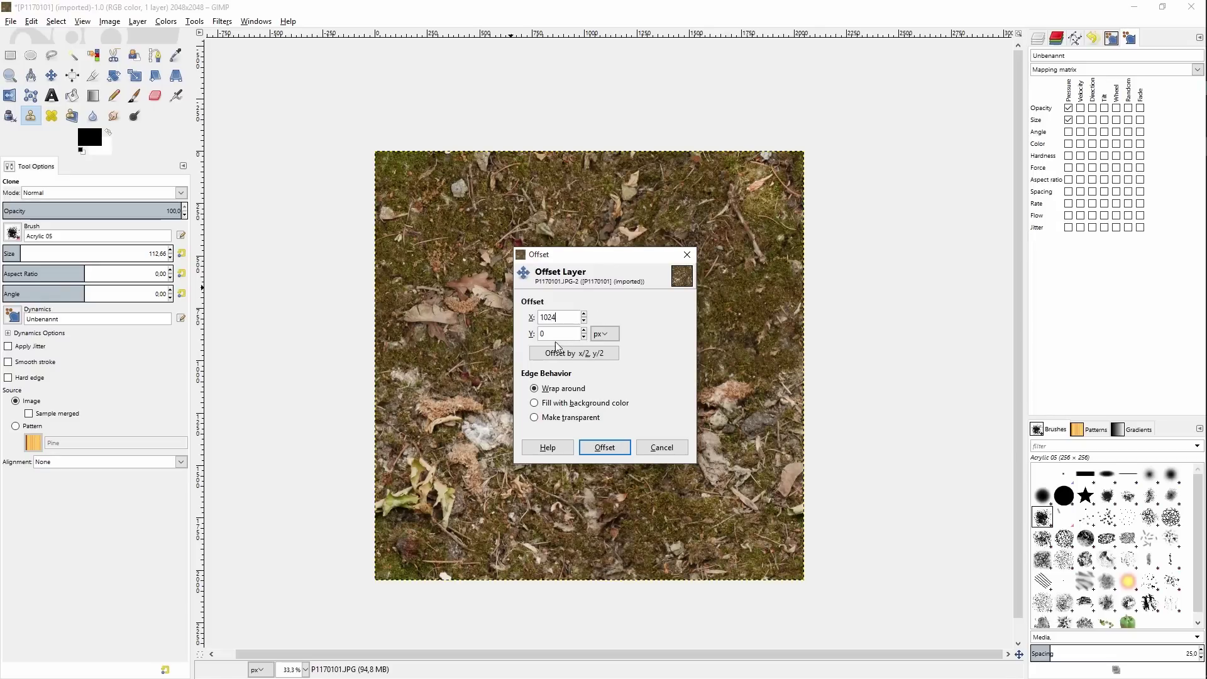
text(1024)
click(604, 447)
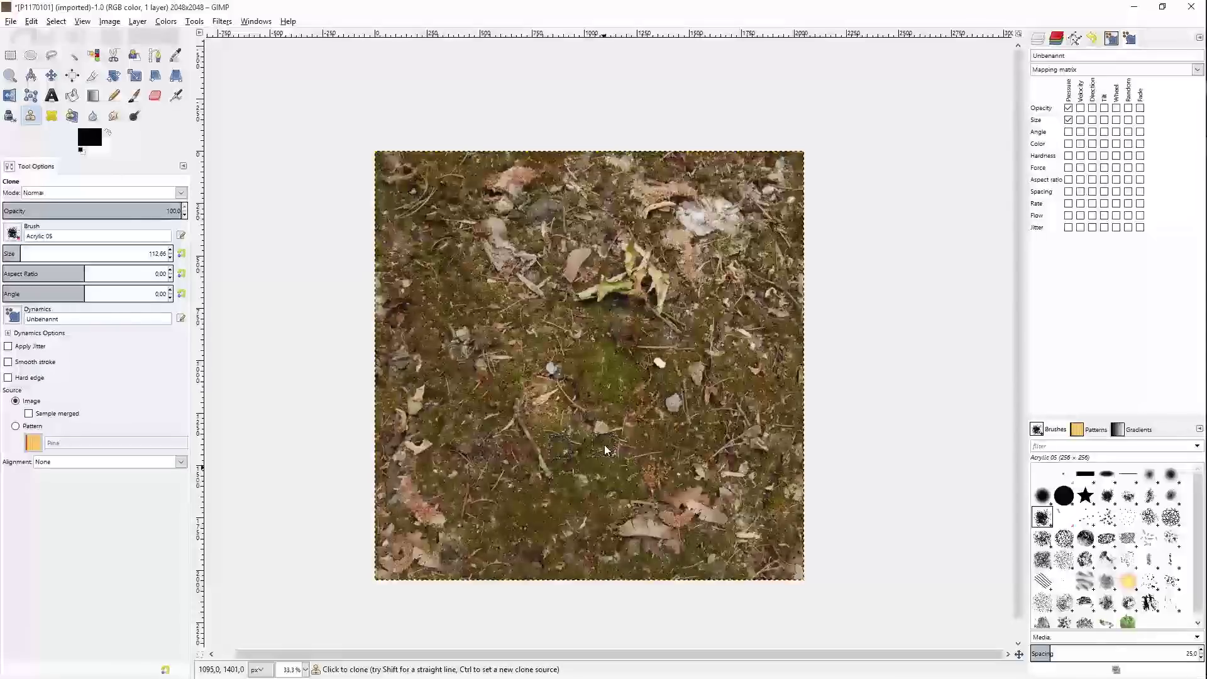